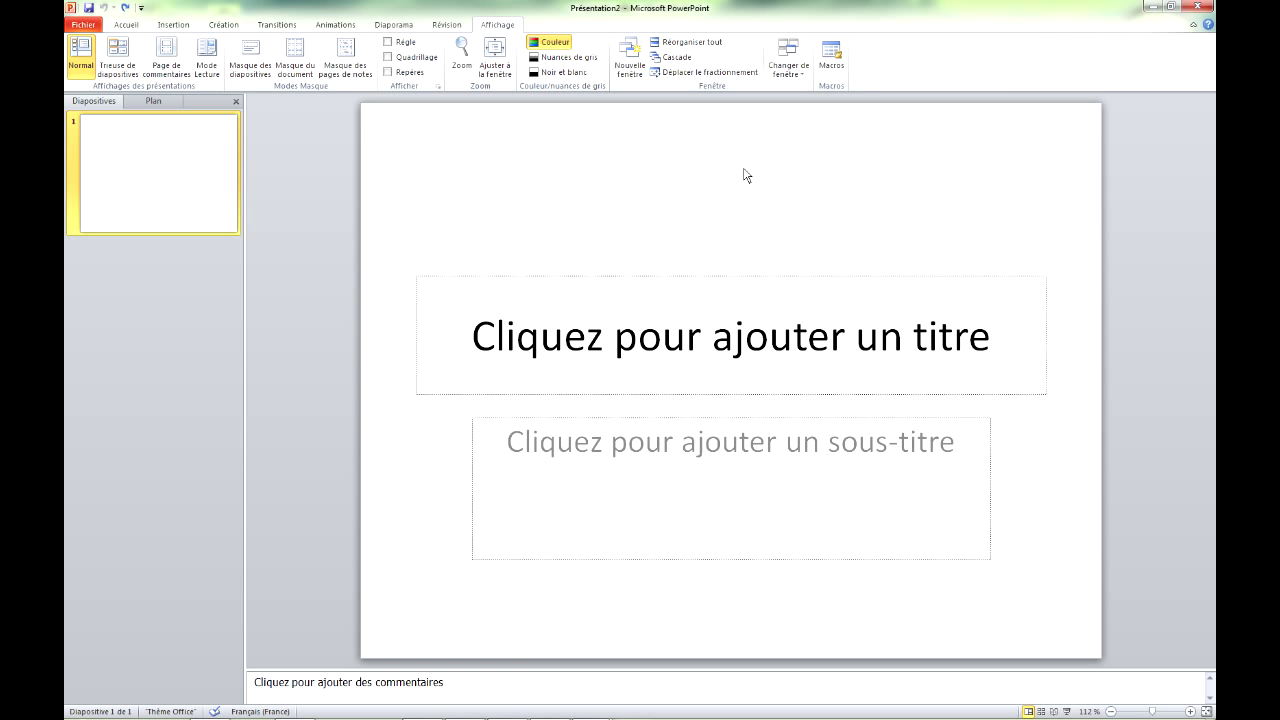
# Browse the design themes, then title the first slide 'Ma présentation'
pyautogui.click(225, 26)
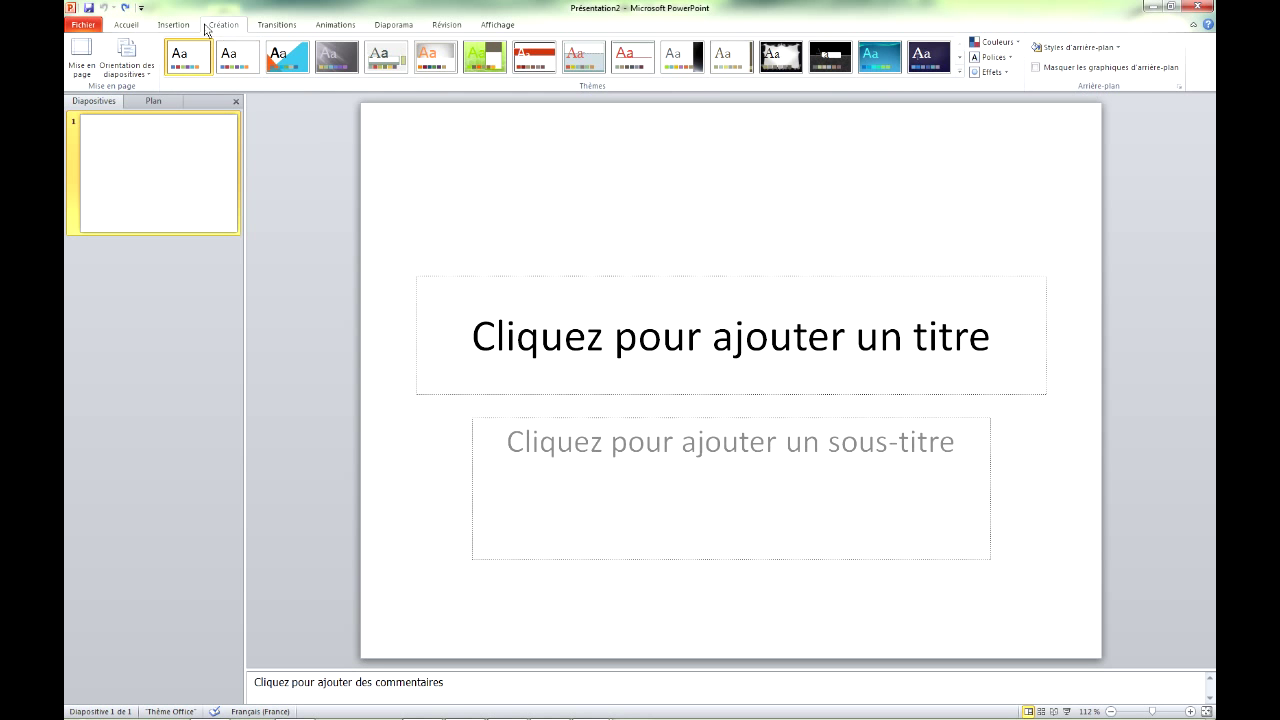
pyautogui.click(128, 26)
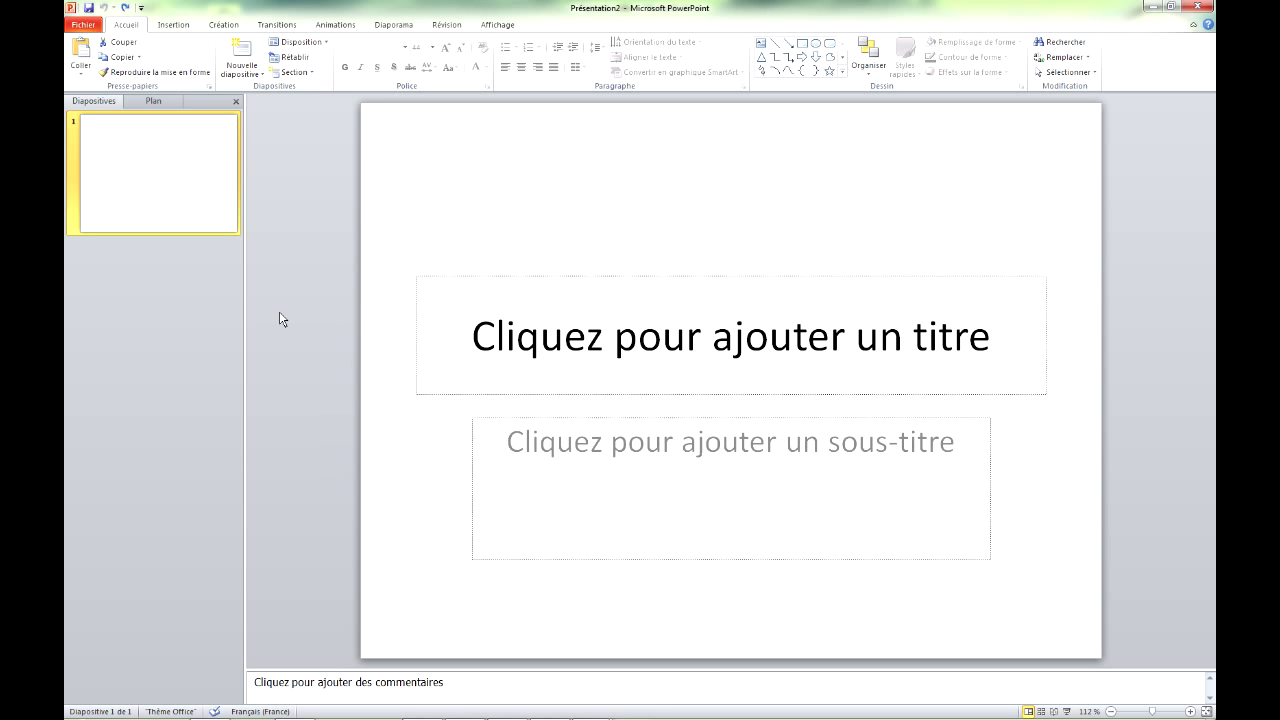
pyautogui.click(739, 331)
pyautogui.write('Ma présentation')
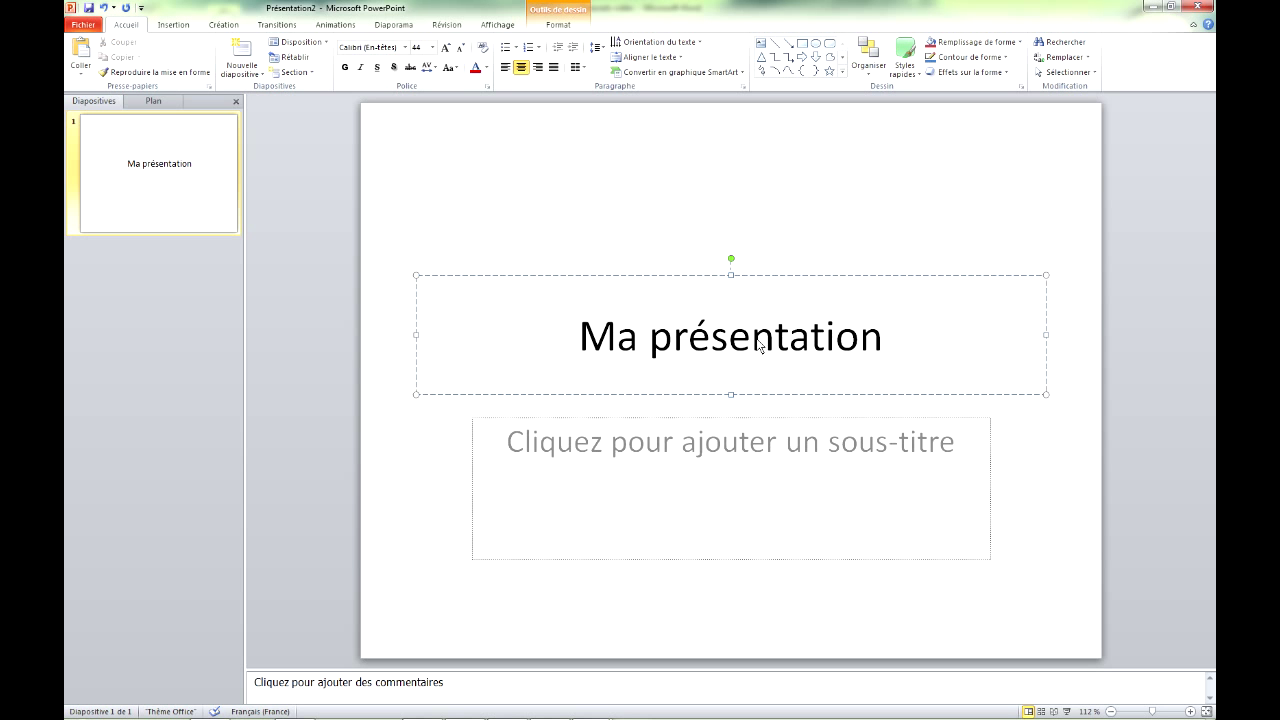
pyautogui.click(540, 180)
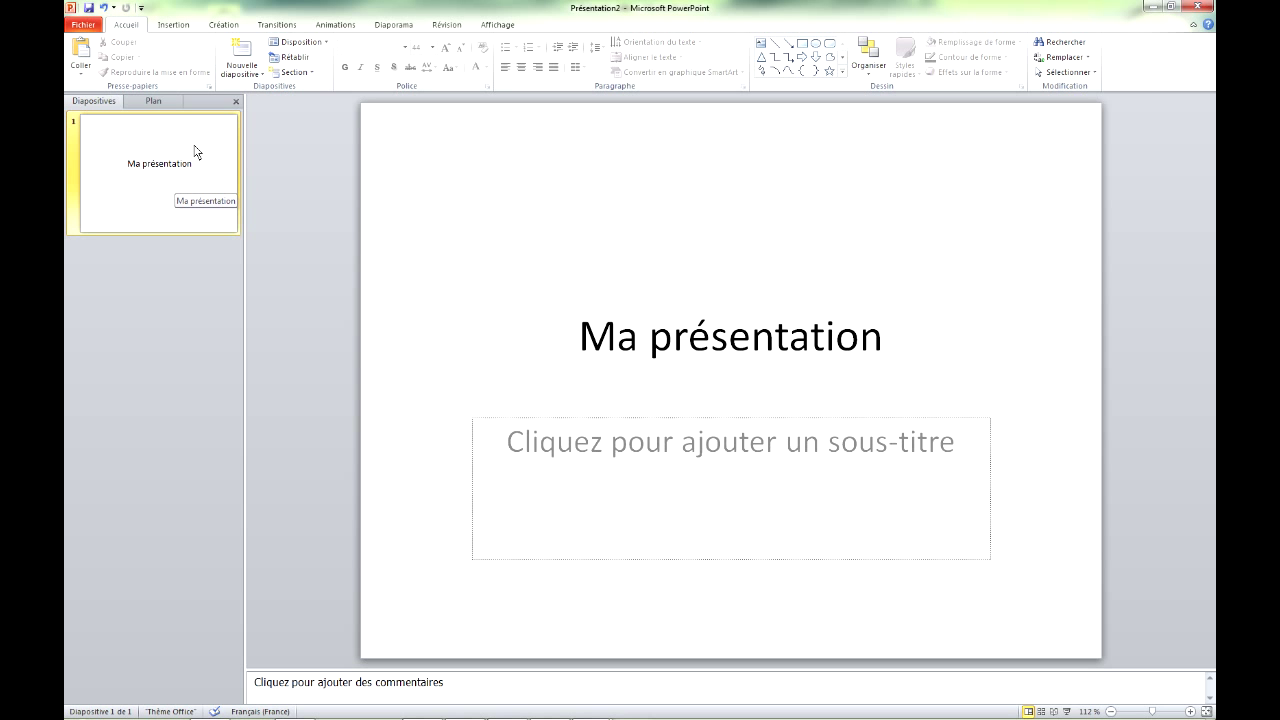
# Try the Titre et contenu layout on slide 1, then revert it to Diapositive de titre
pyautogui.click(326, 43)
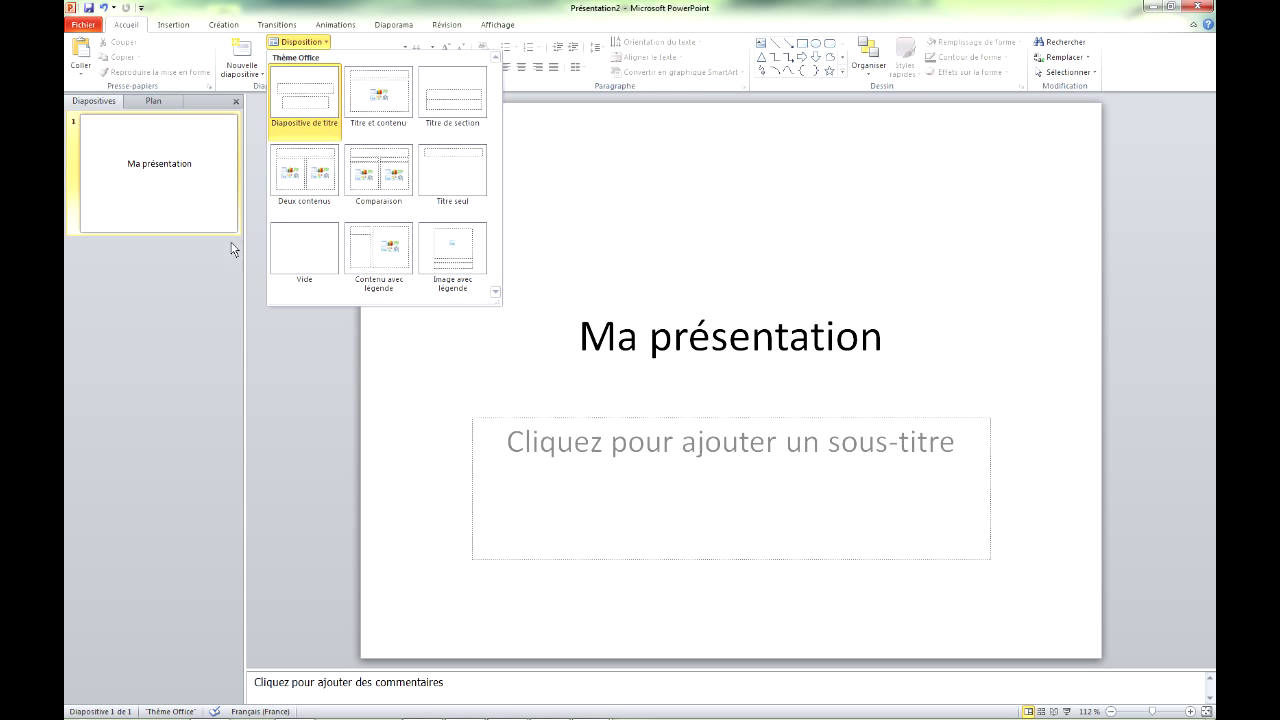
pyautogui.click(369, 105)
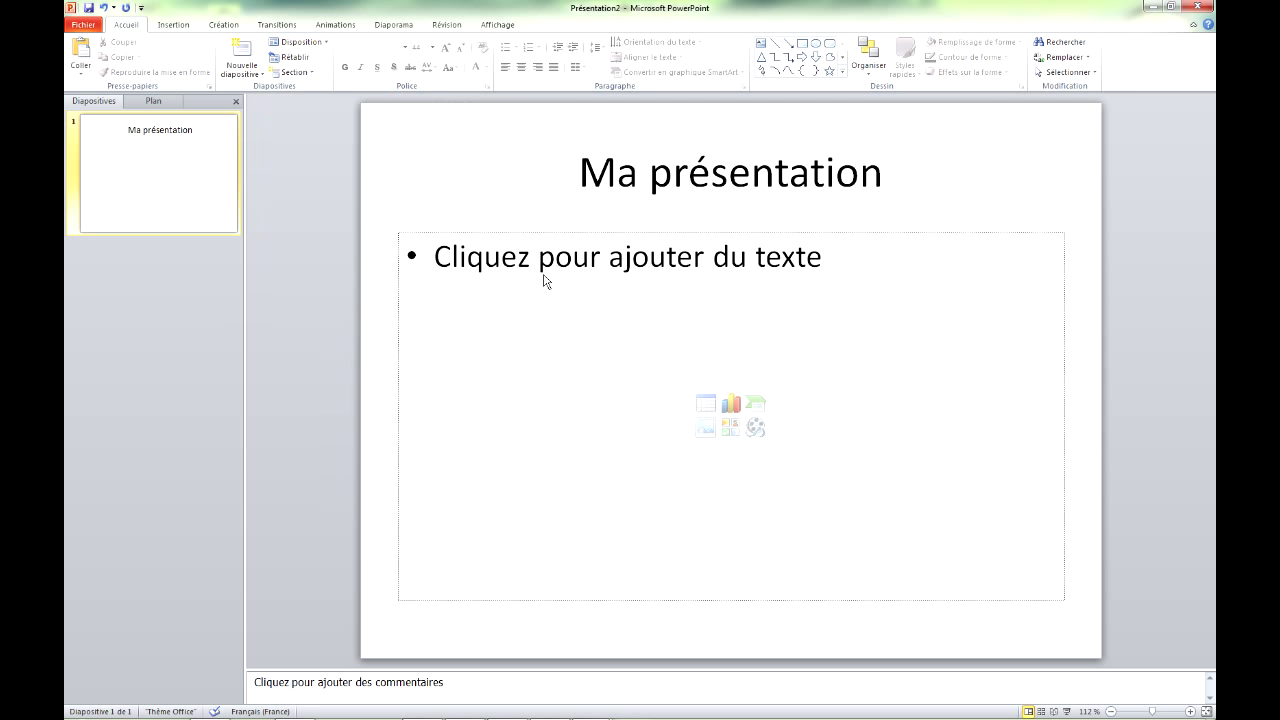
pyautogui.click(325, 43)
pyautogui.click(310, 97)
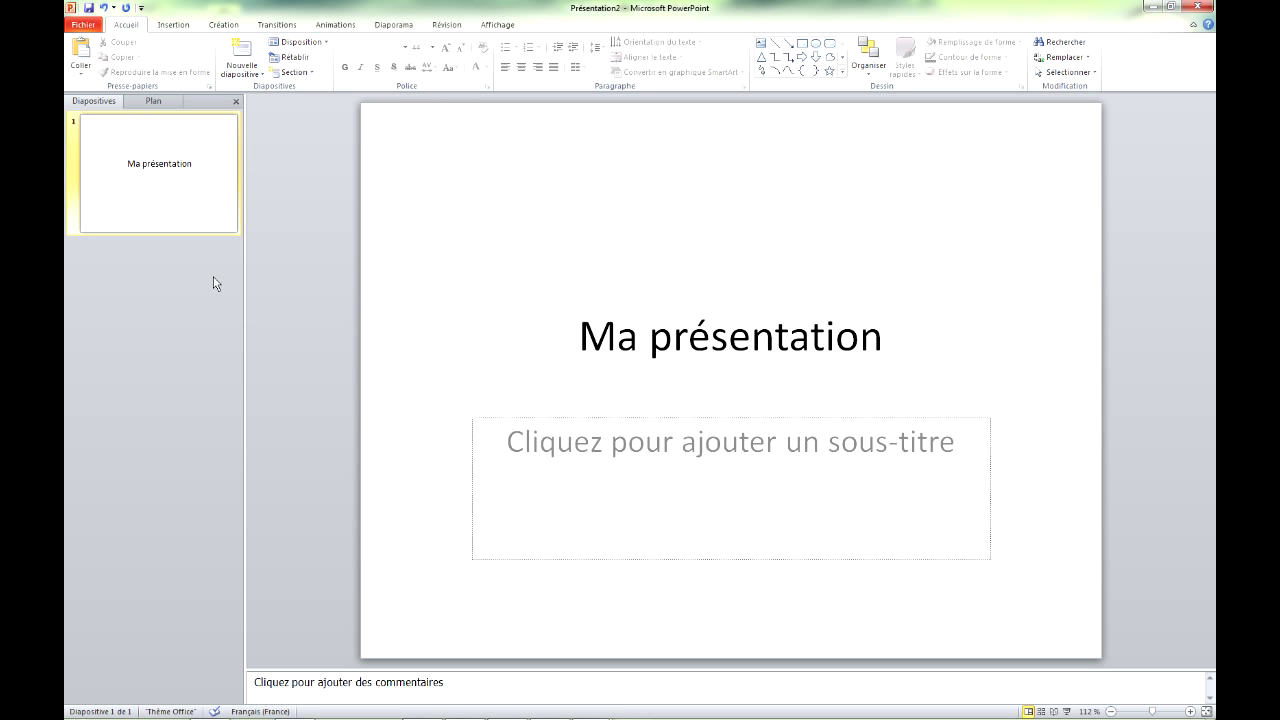
# Insert a Titre et contenu slide after slide 1 and title it 'Diapo 1'
pyautogui.click(195, 248)
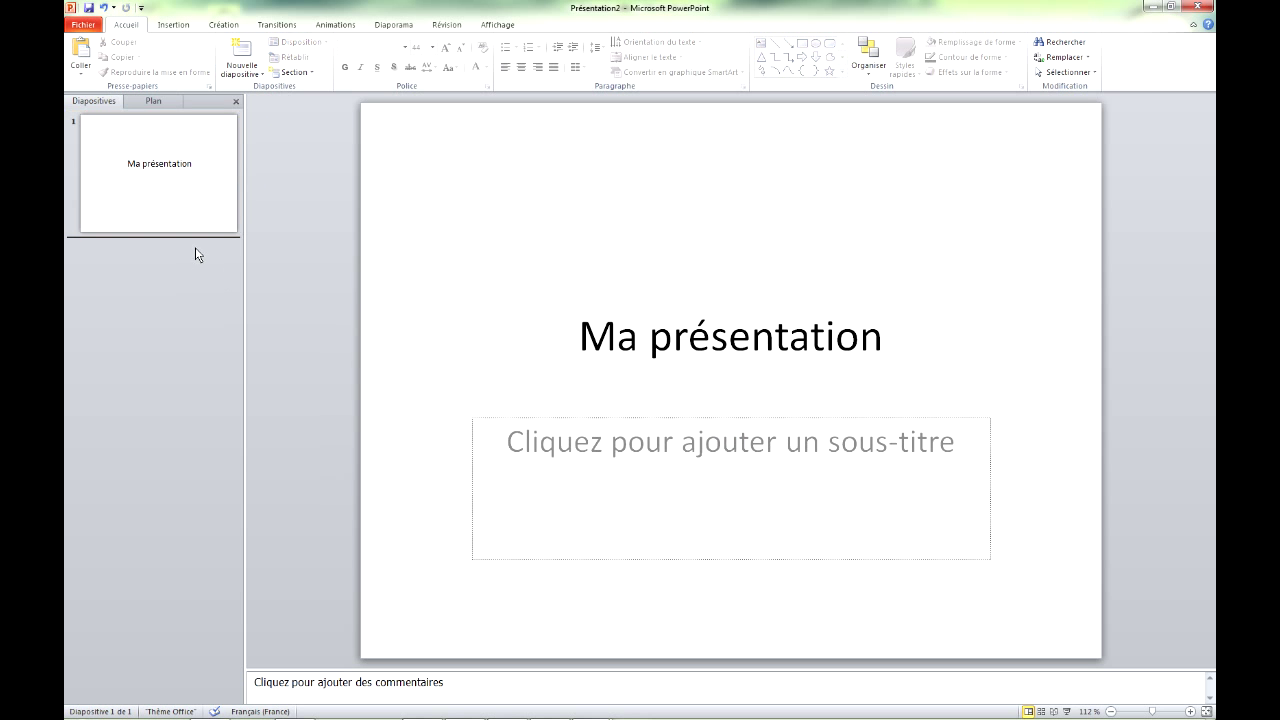
pyautogui.click(252, 73)
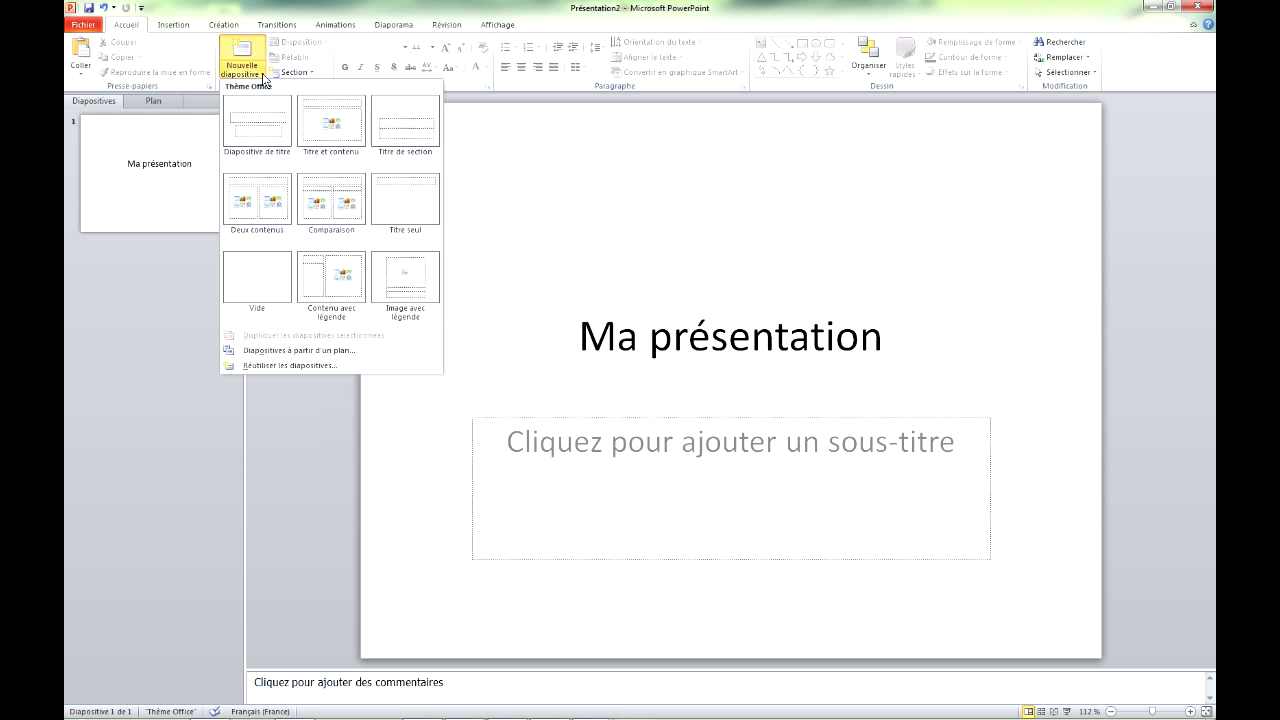
pyautogui.click(338, 120)
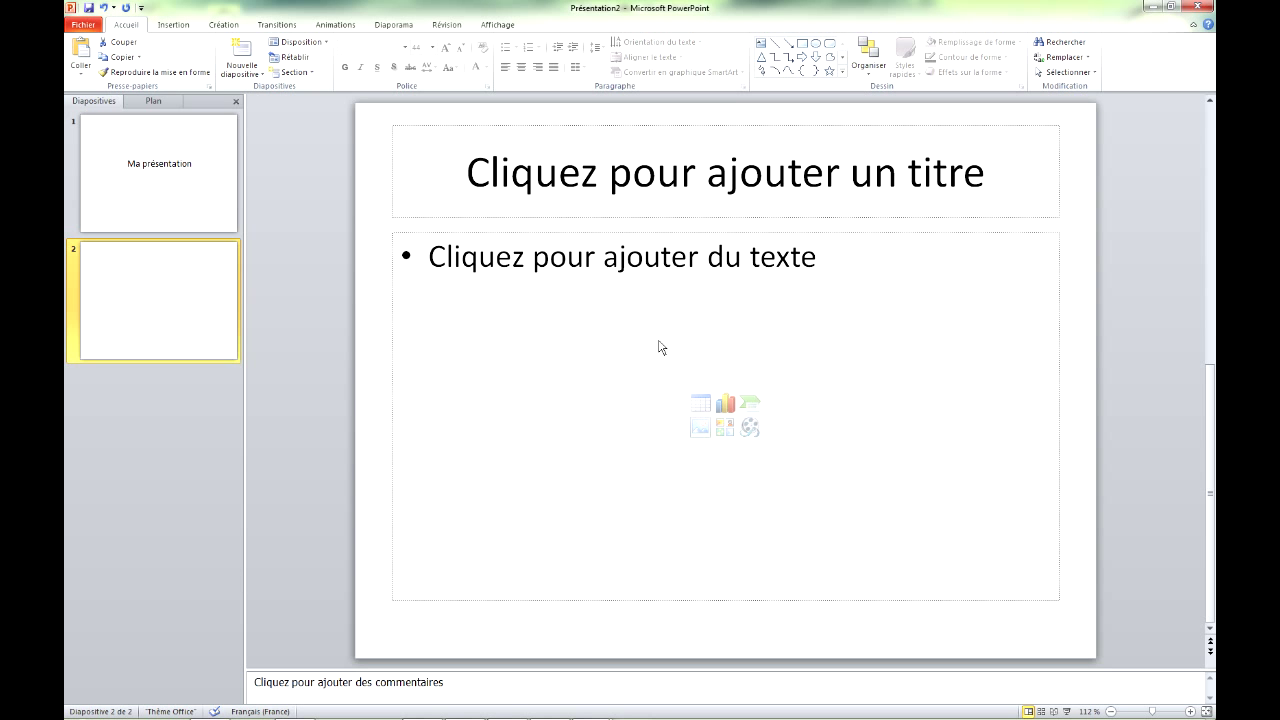
pyautogui.click(508, 187)
pyautogui.write('Diapo ')
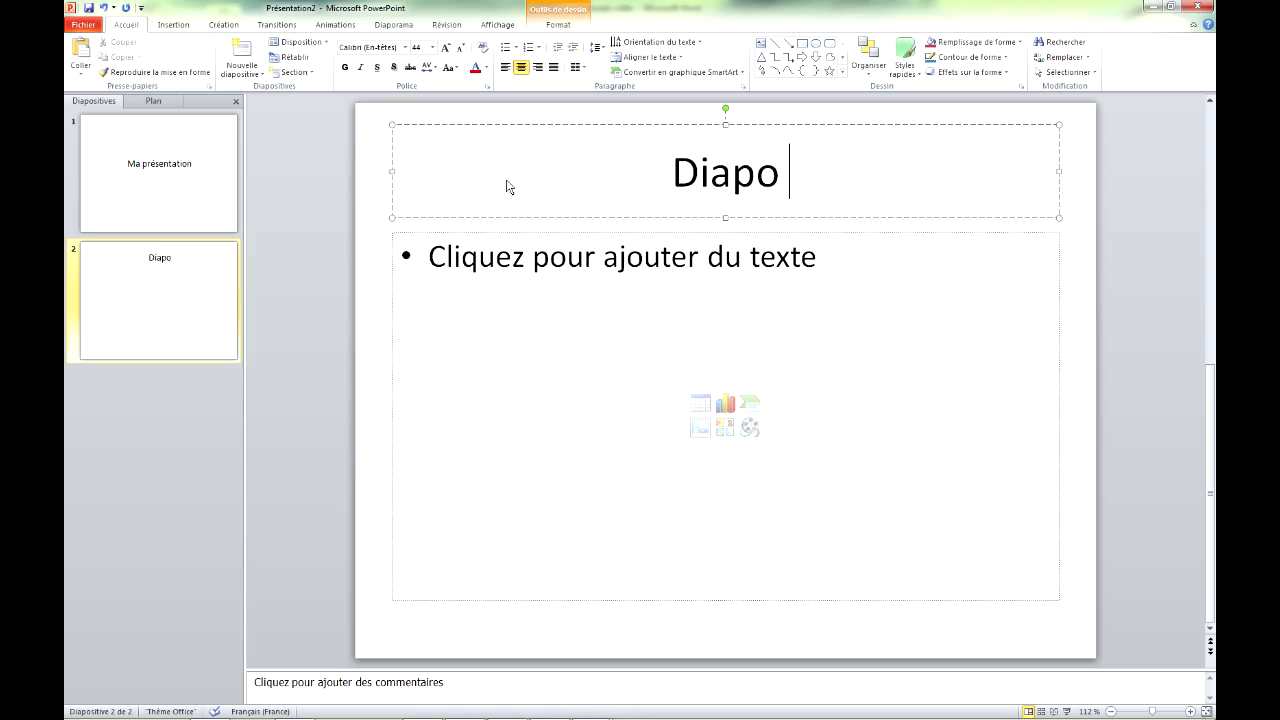
pyautogui.write('1')
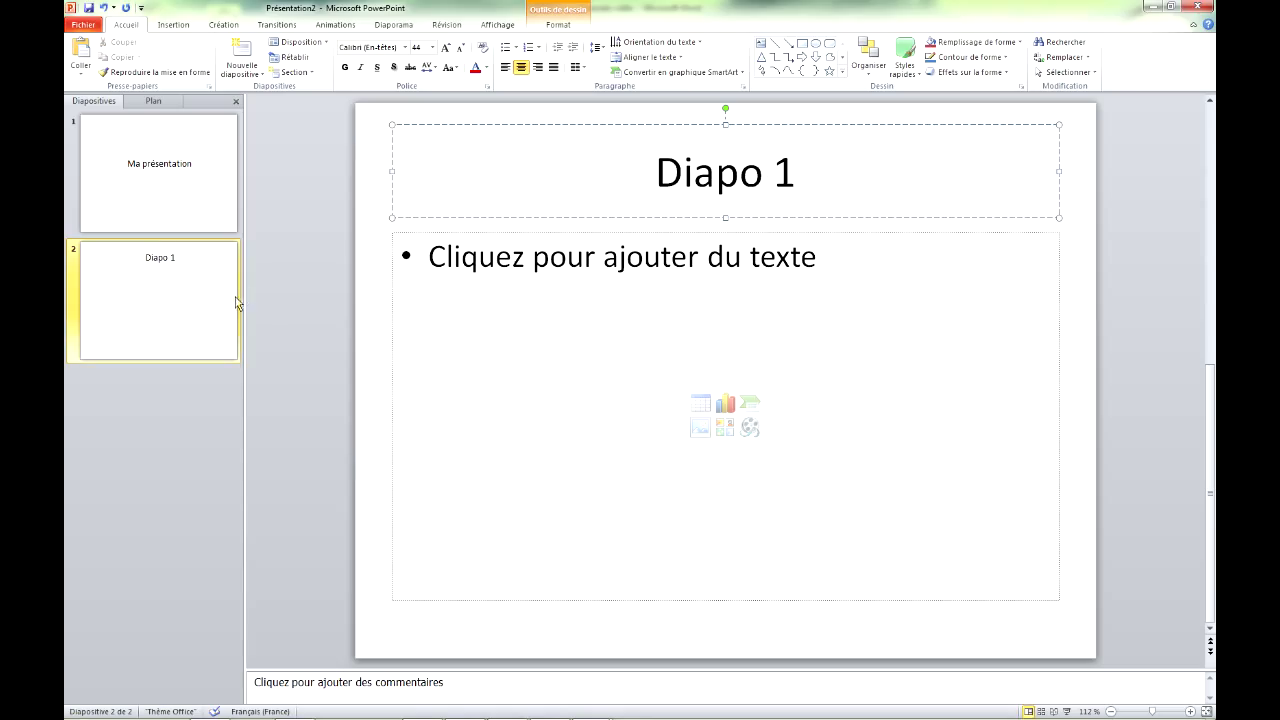
pyautogui.click(181, 300)
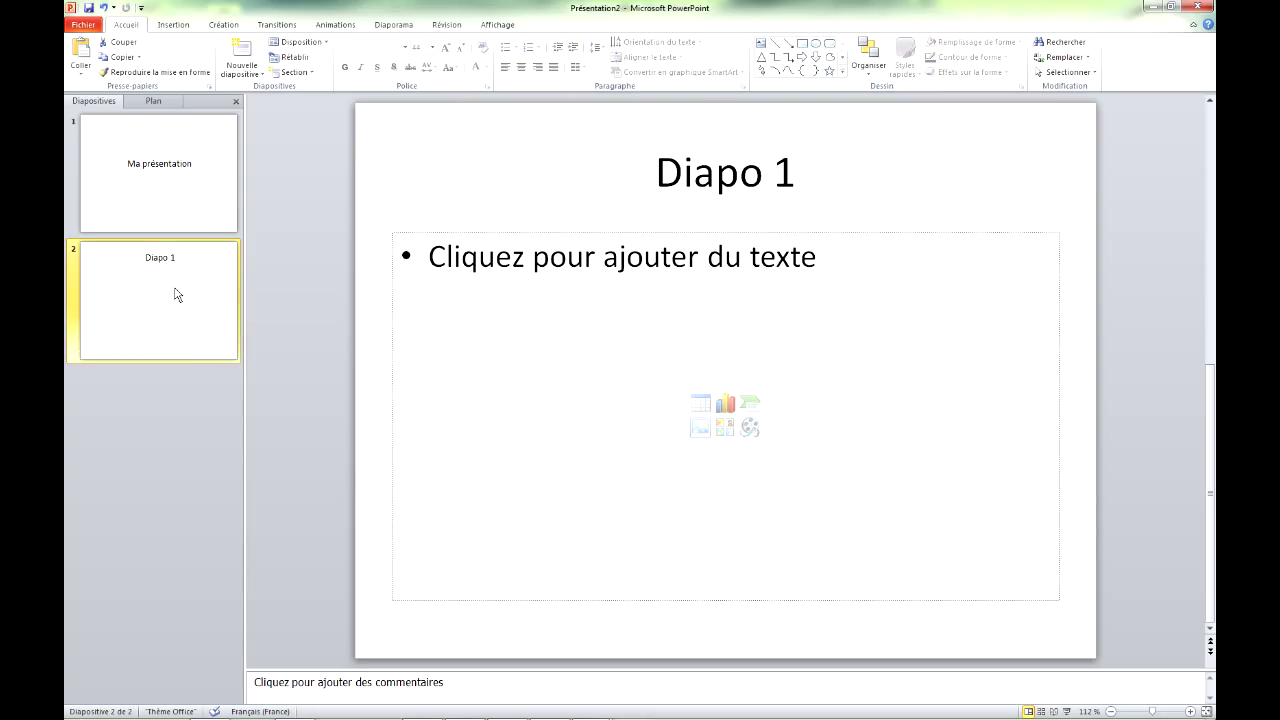
# Paste two copies of slide 2 and retitle slide 3 'Diapo 2'
pyautogui.hotkey('ctrl', 'v')
pyautogui.hotkey('ctrl', 'v')
pyautogui.click(166, 404)
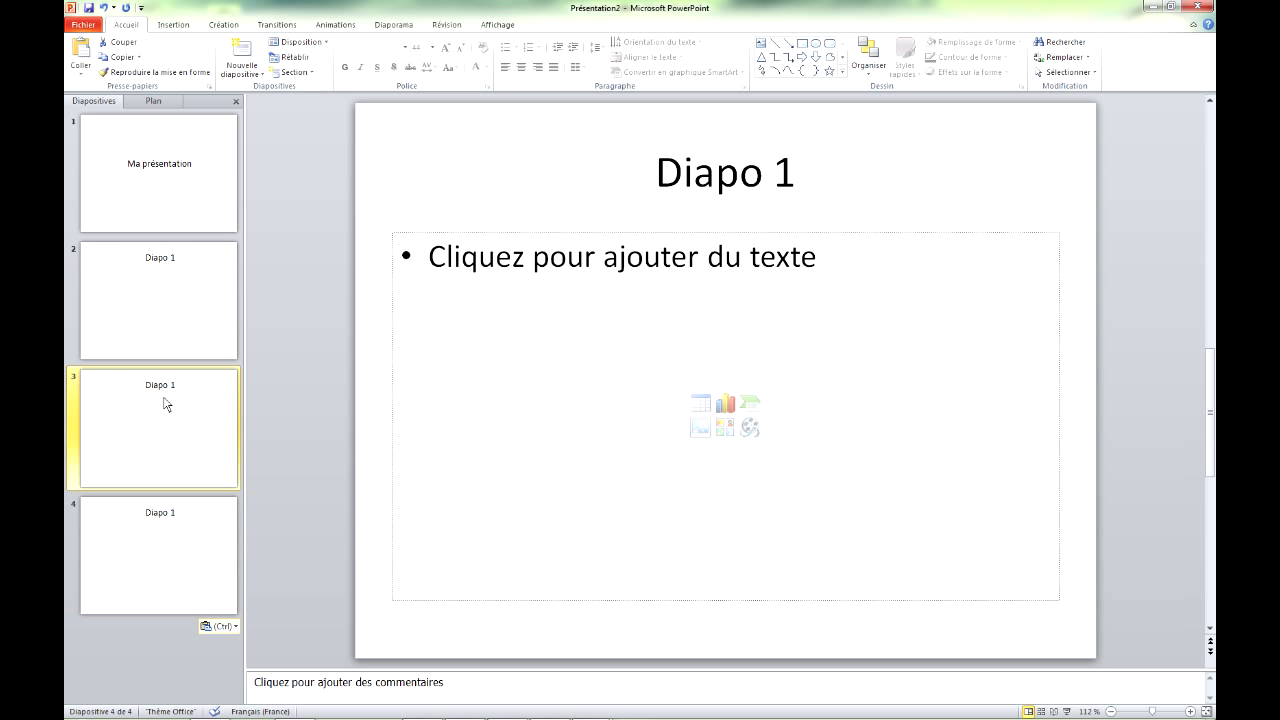
pyautogui.click(798, 178)
pyautogui.press('BackSpace')
pyautogui.write('2')
# Retitle slide 4 'Diapo 3' and return to slide 2
pyautogui.click(203, 510)
pyautogui.click(797, 180)
pyautogui.press('BackSpace')
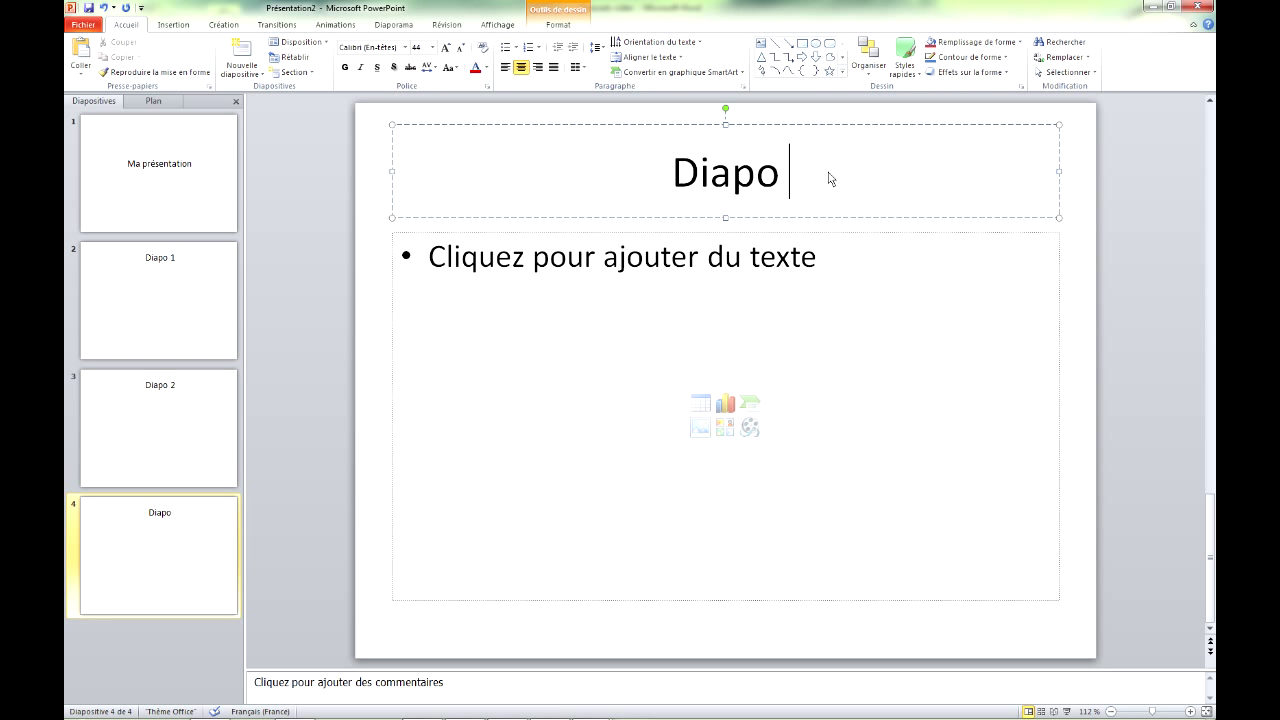
pyautogui.write('3')
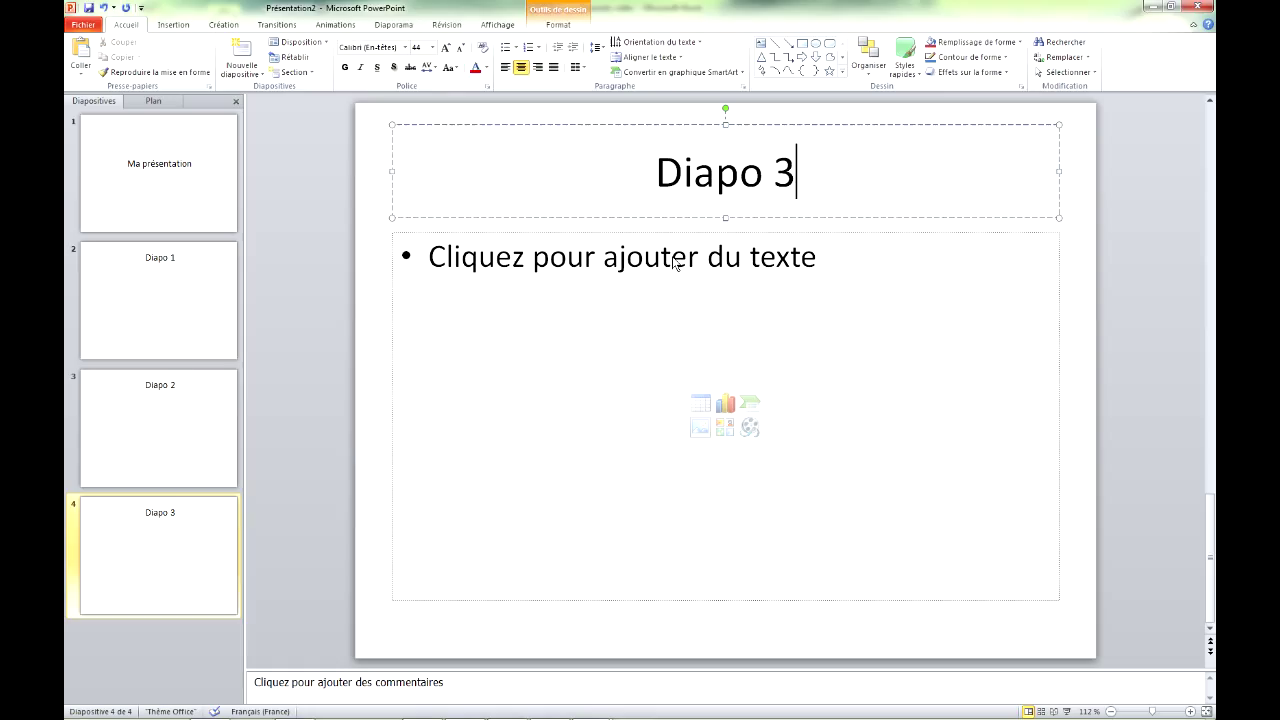
pyautogui.click(134, 328)
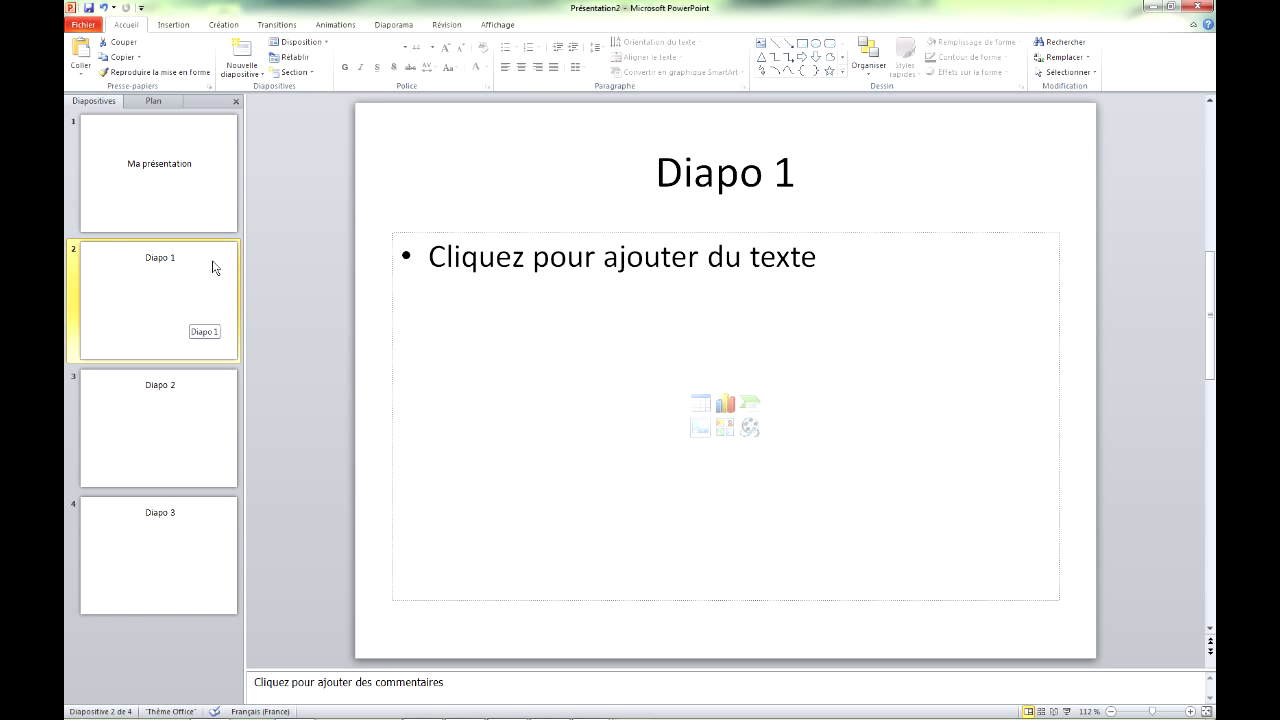
# Switch to Masque des diapositives view and select the last layout in the list
pyautogui.click(256, 74)
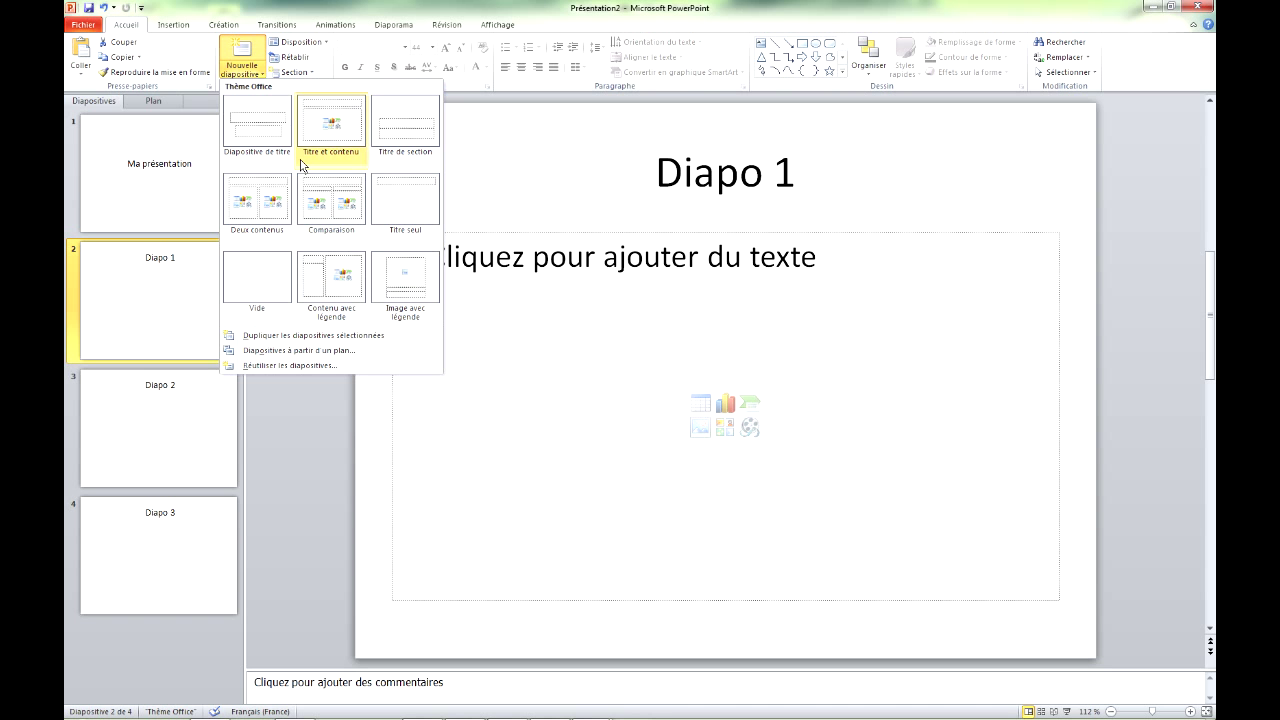
pyautogui.click(374, 8)
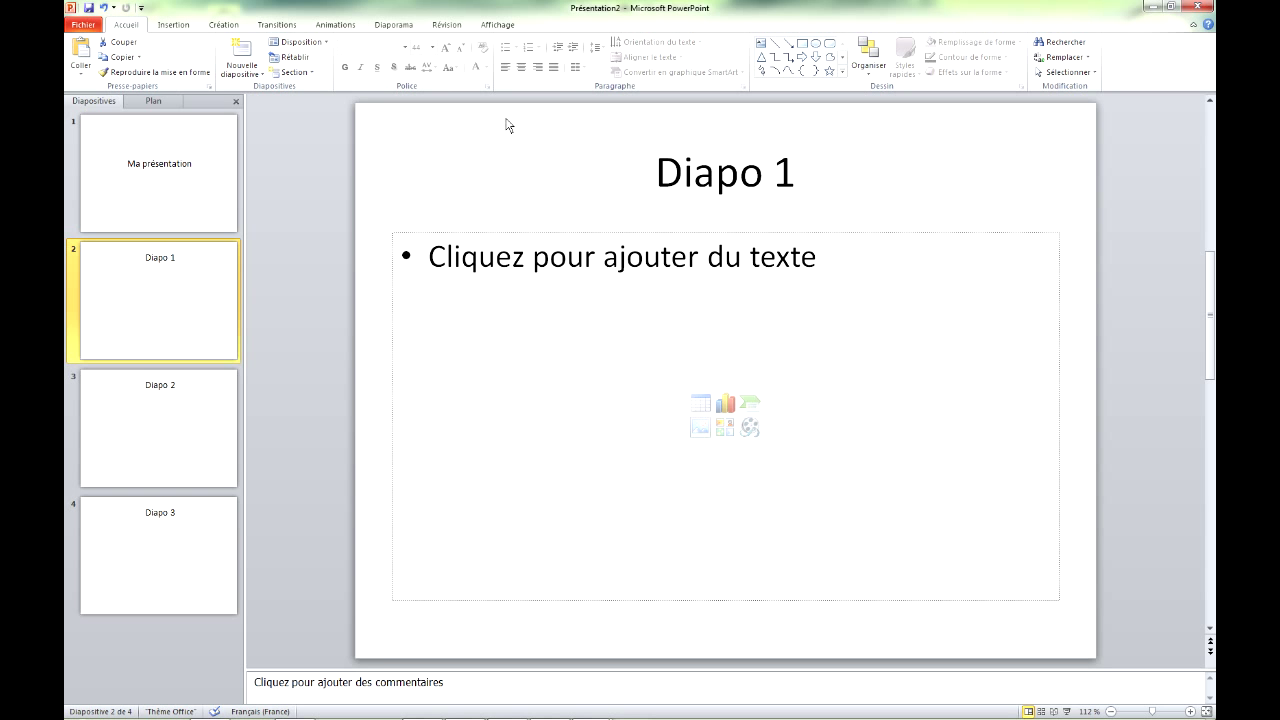
pyautogui.click(510, 30)
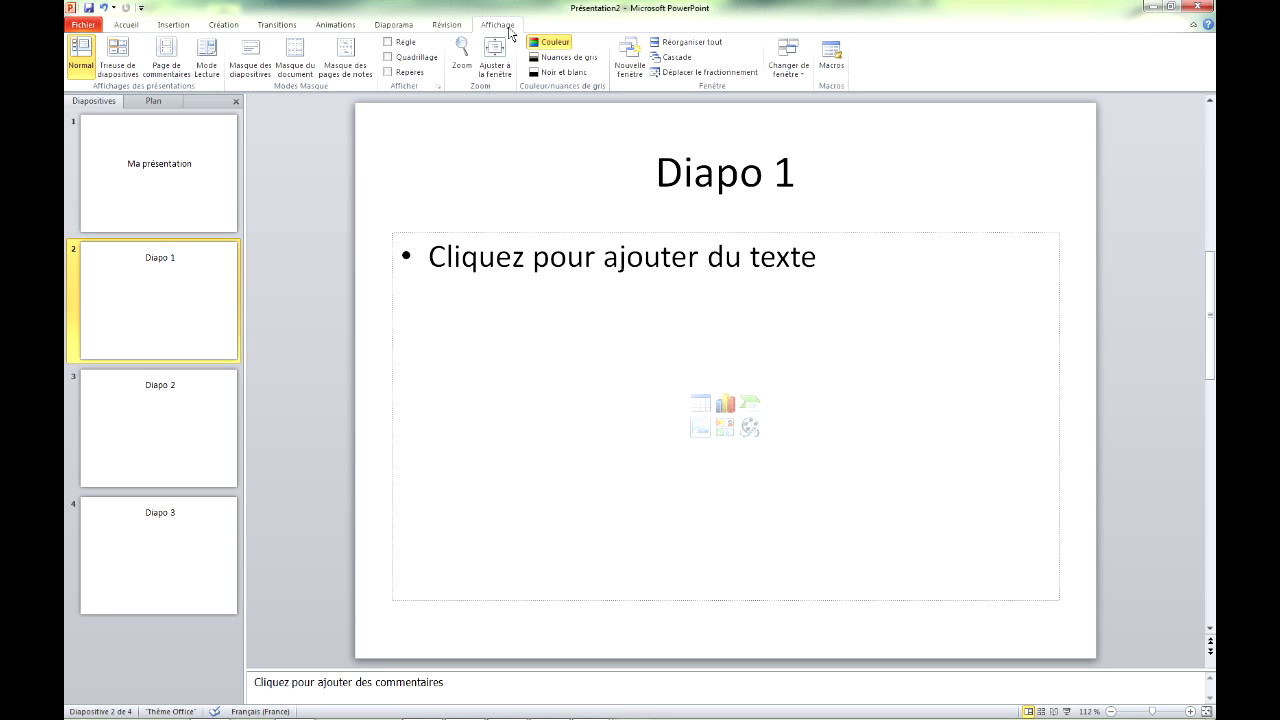
pyautogui.click(241, 58)
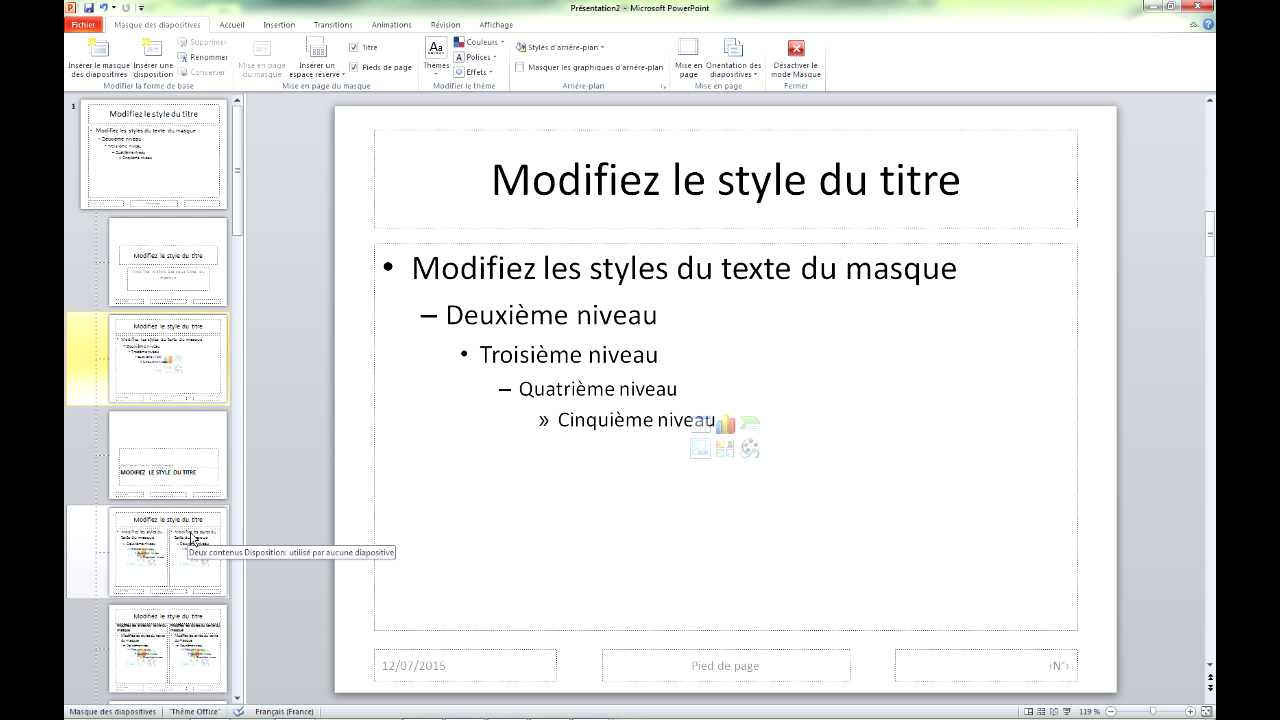
pyautogui.moveTo(240, 169); pyautogui.dragTo(240, 463)
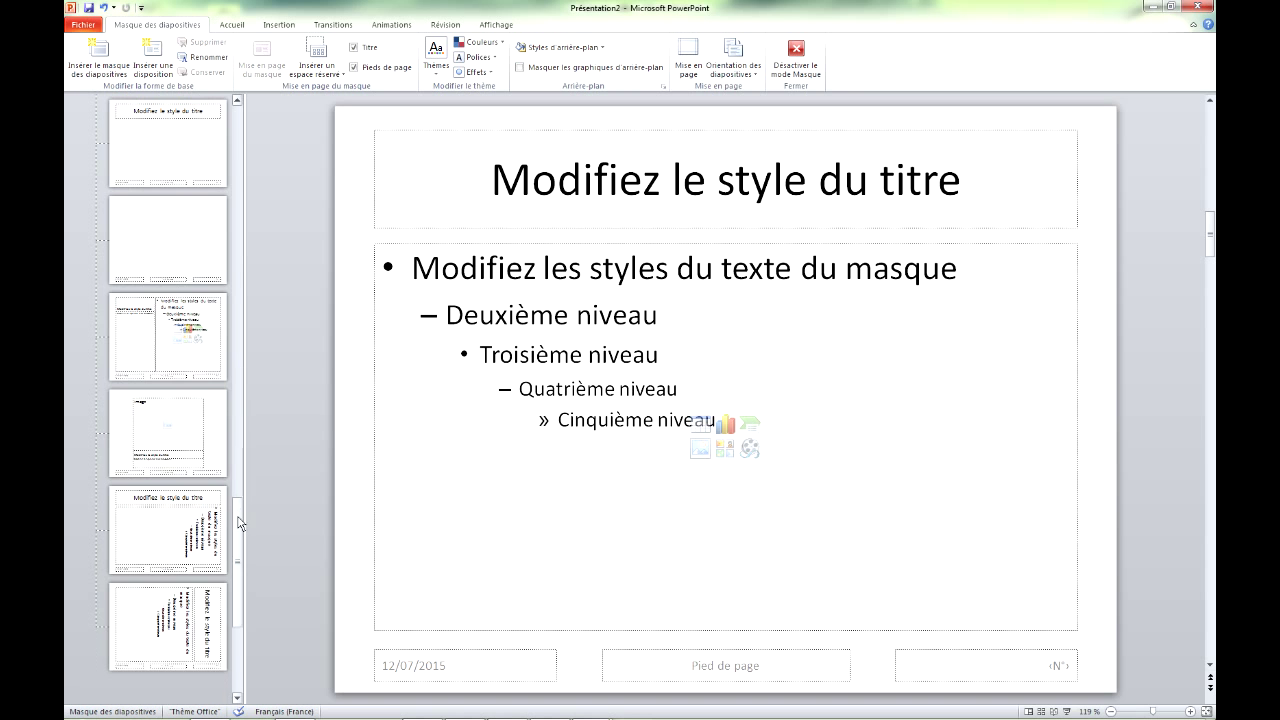
pyautogui.moveTo(240, 463); pyautogui.dragTo(238, 140)
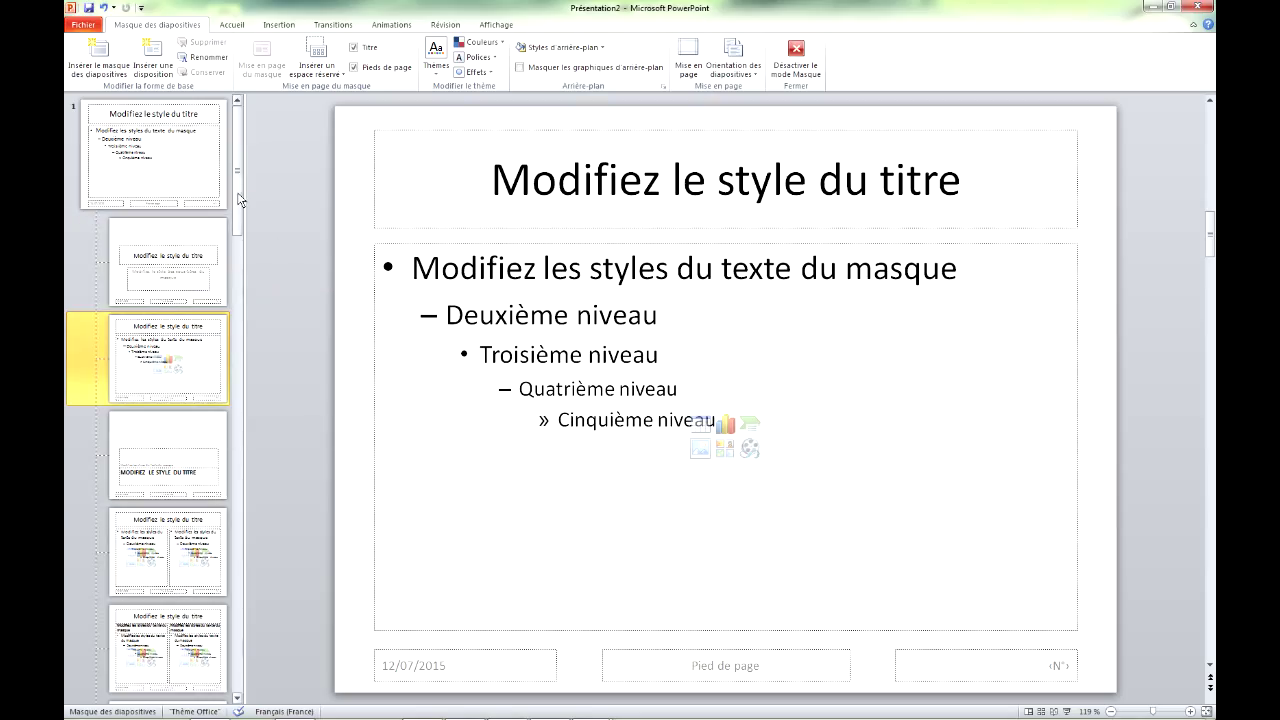
pyautogui.moveTo(240, 186); pyautogui.dragTo(222, 594)
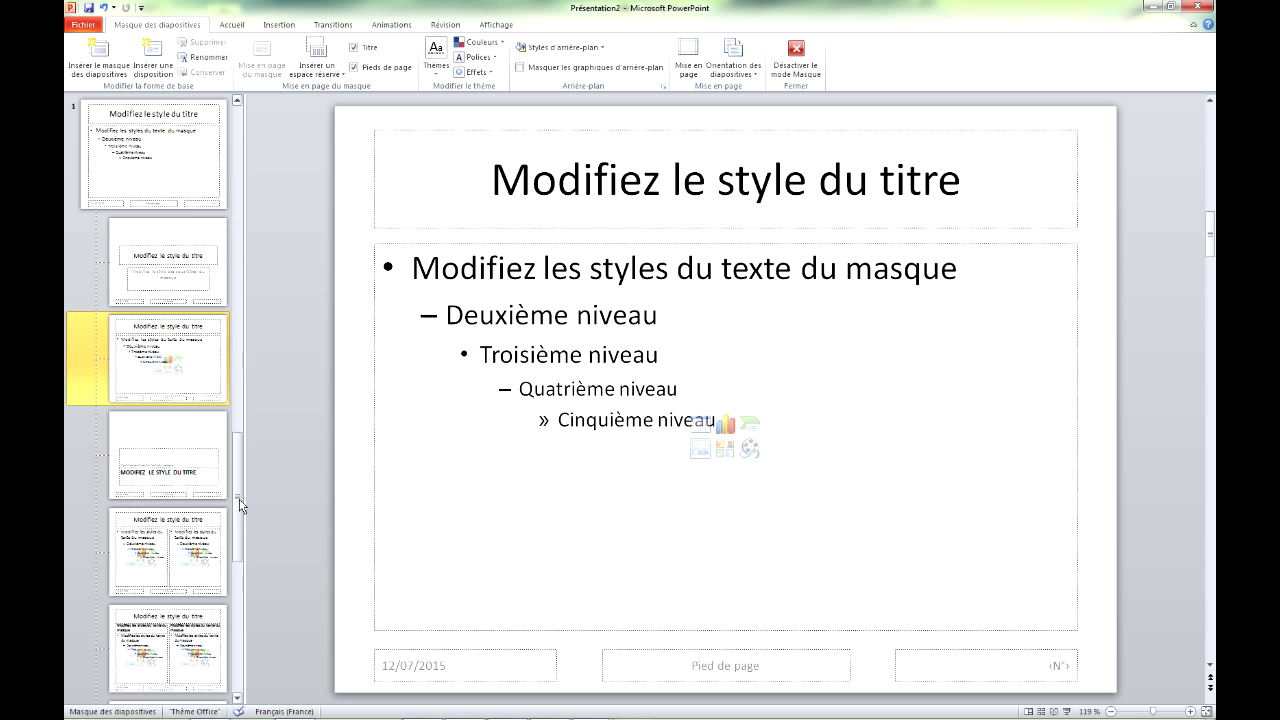
pyautogui.click(138, 527)
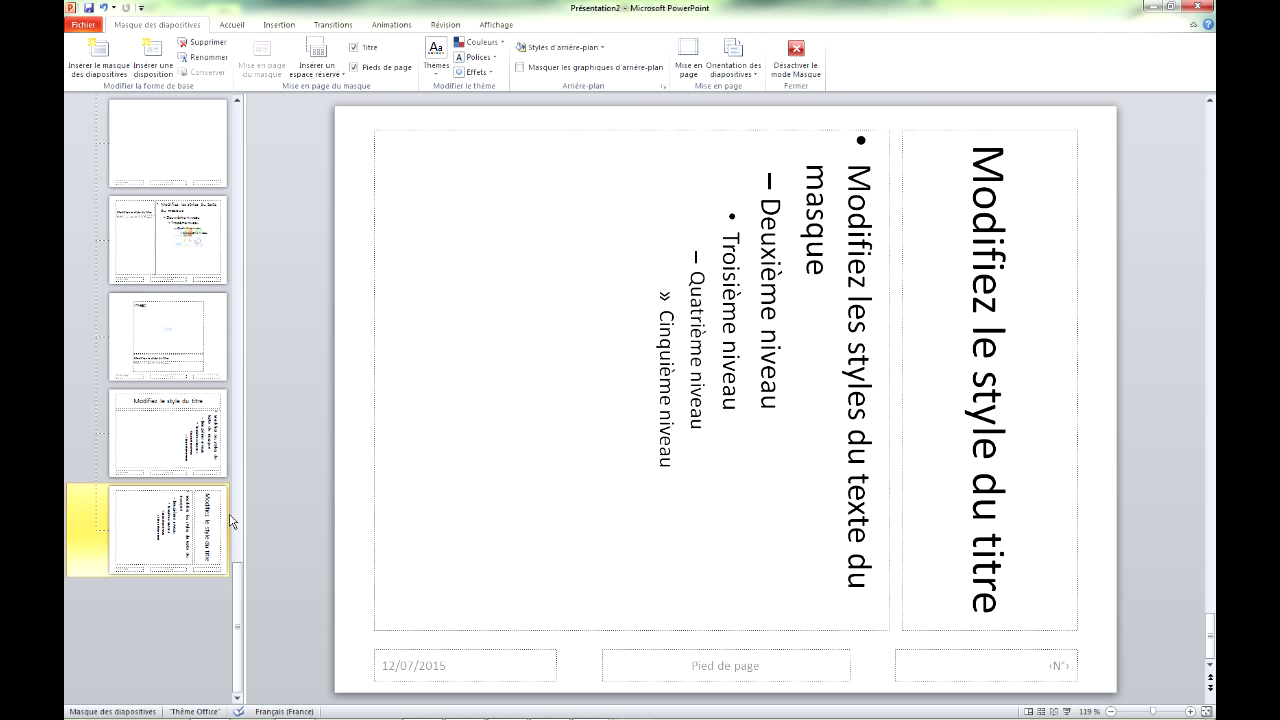
# Delete the Deux contenus and En-tête de section layouts from the master
pyautogui.press('Delete')
pyautogui.press('Delete')
pyautogui.press('Delete')
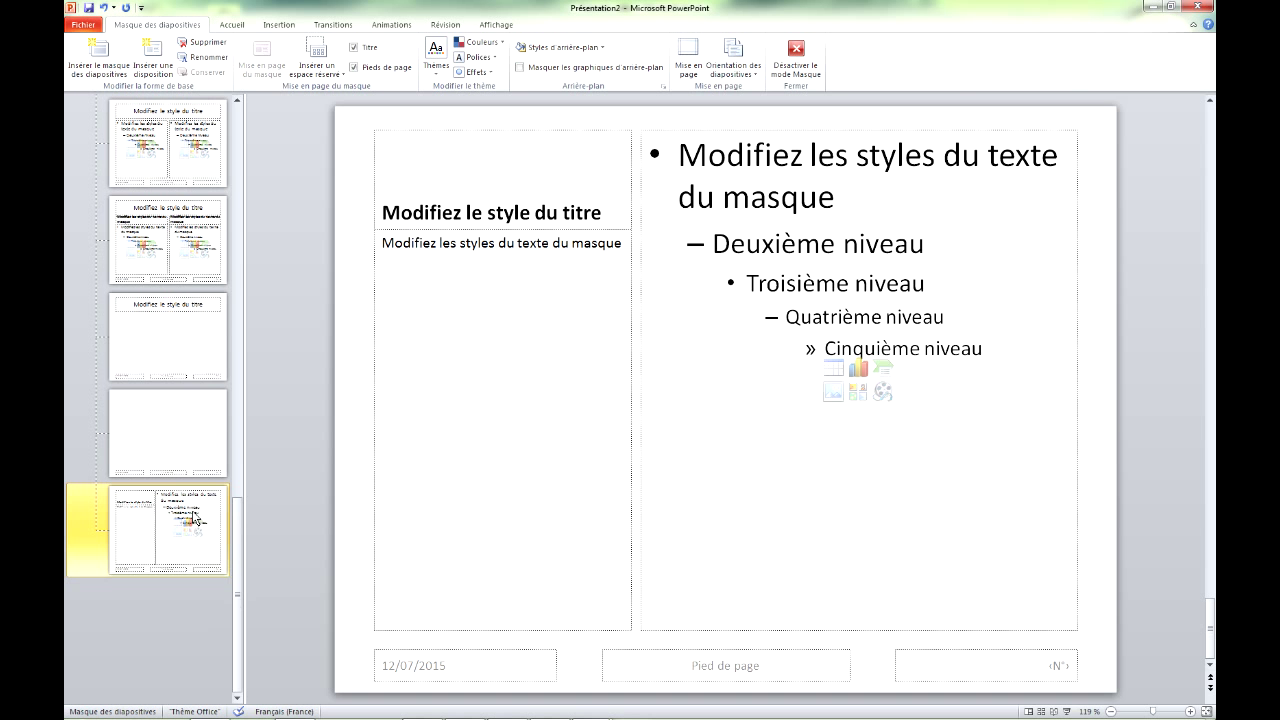
pyautogui.press('Delete')
pyautogui.press('Delete')
pyautogui.press('Delete')
pyautogui.press('Delete')
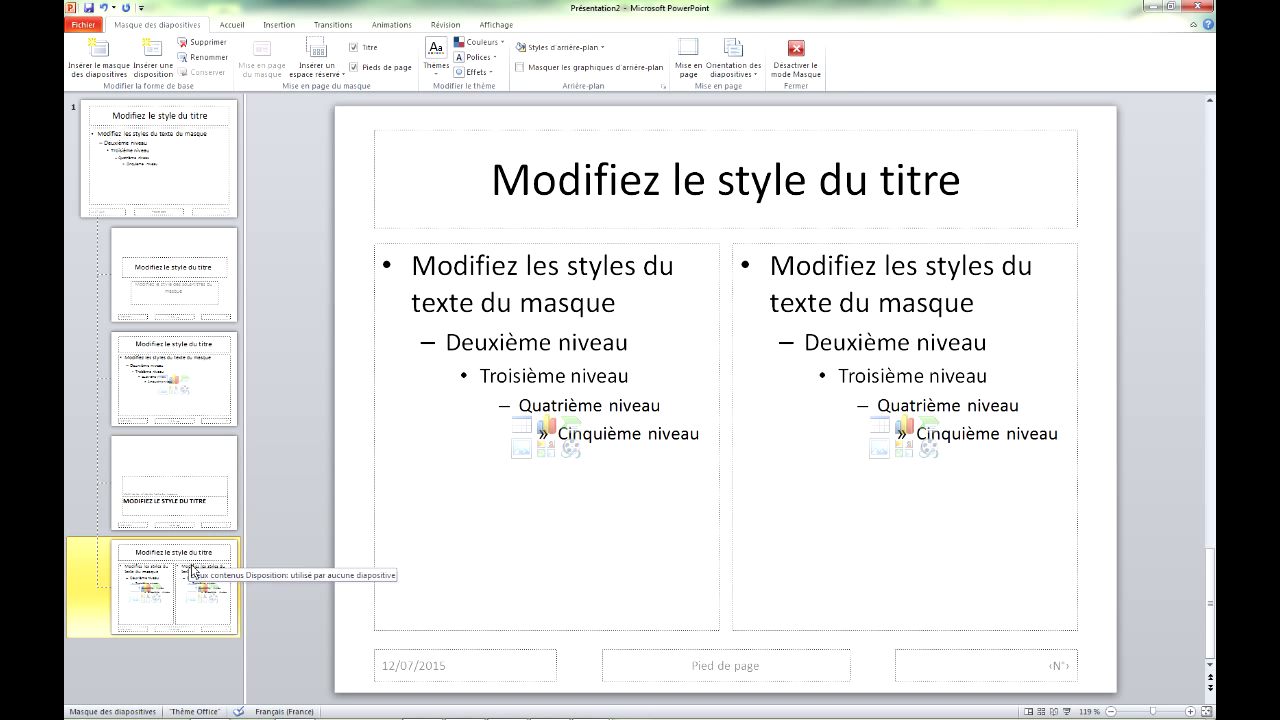
pyautogui.press('Delete')
pyautogui.press('Delete')
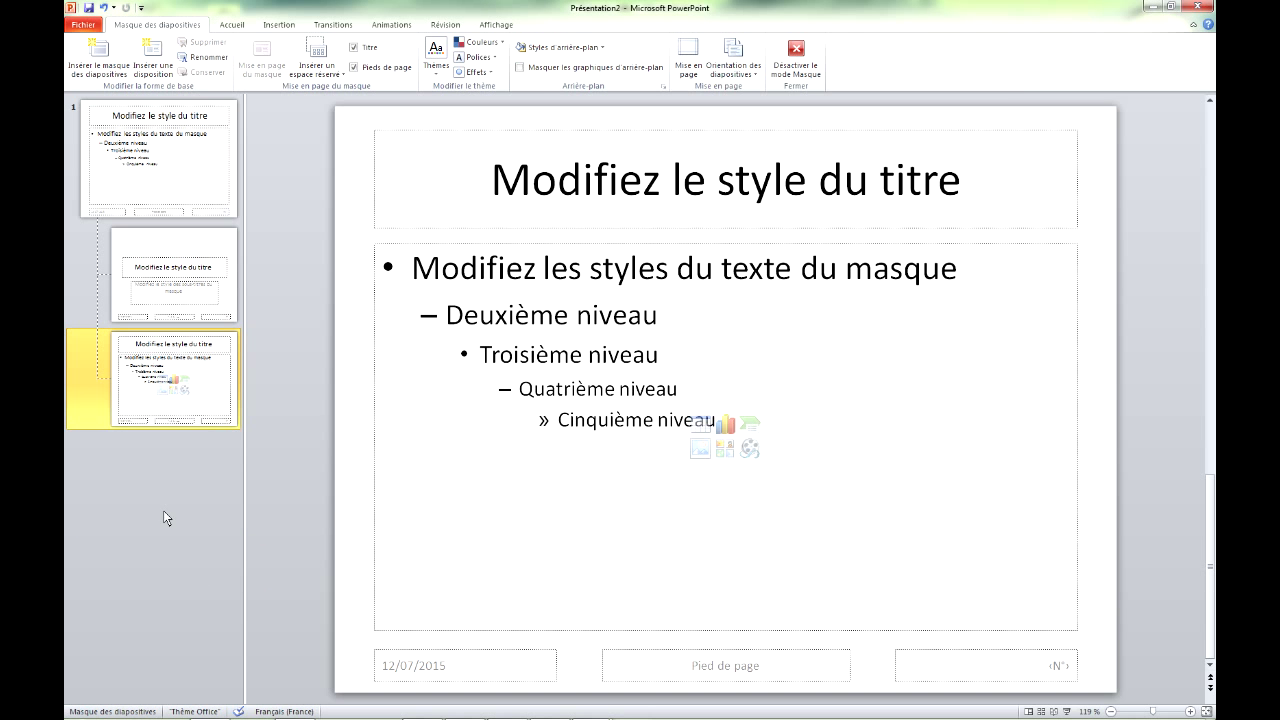
# Review the remaining title-slide and title-and-content layouts, then close master view
pyautogui.click(157, 272)
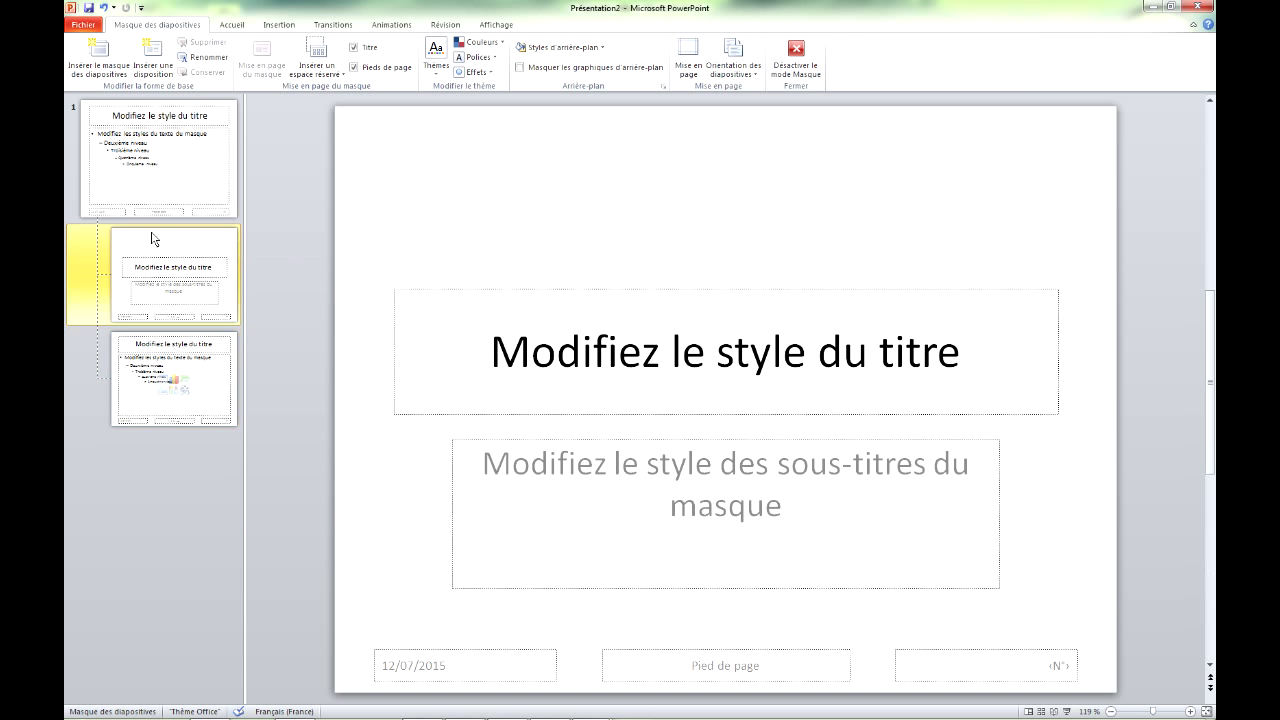
pyautogui.click(225, 353)
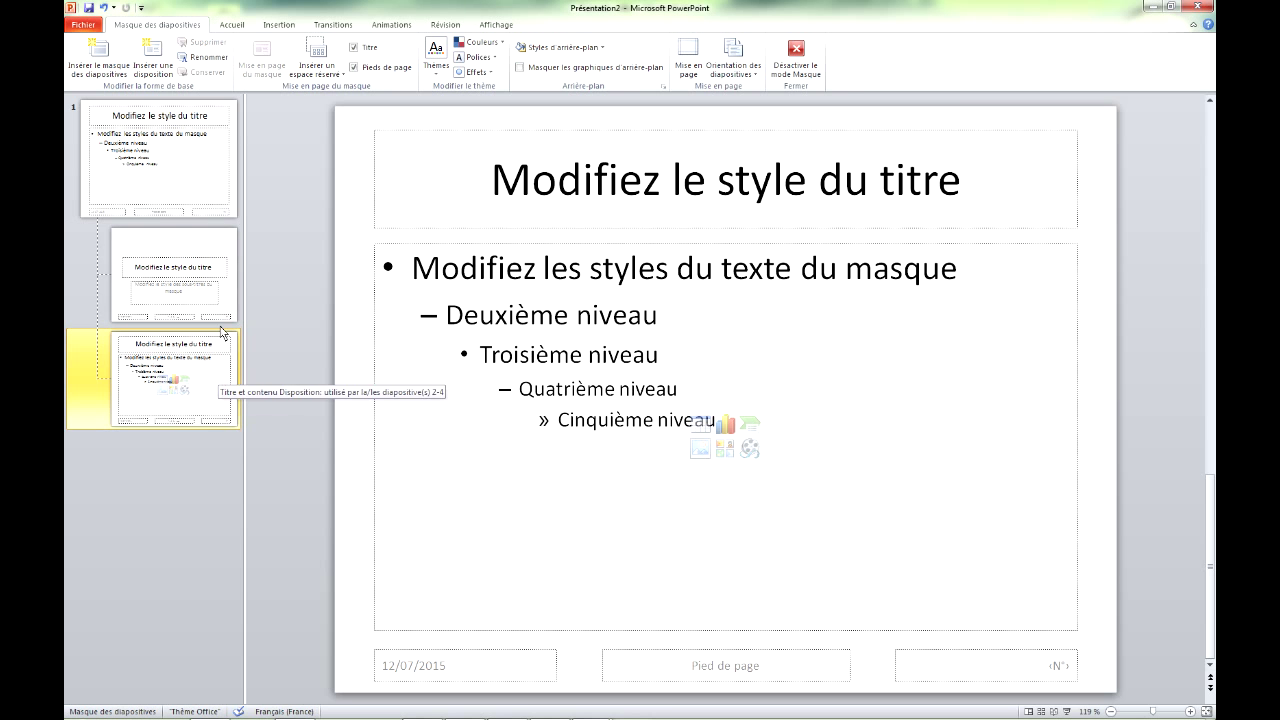
pyautogui.click(196, 246)
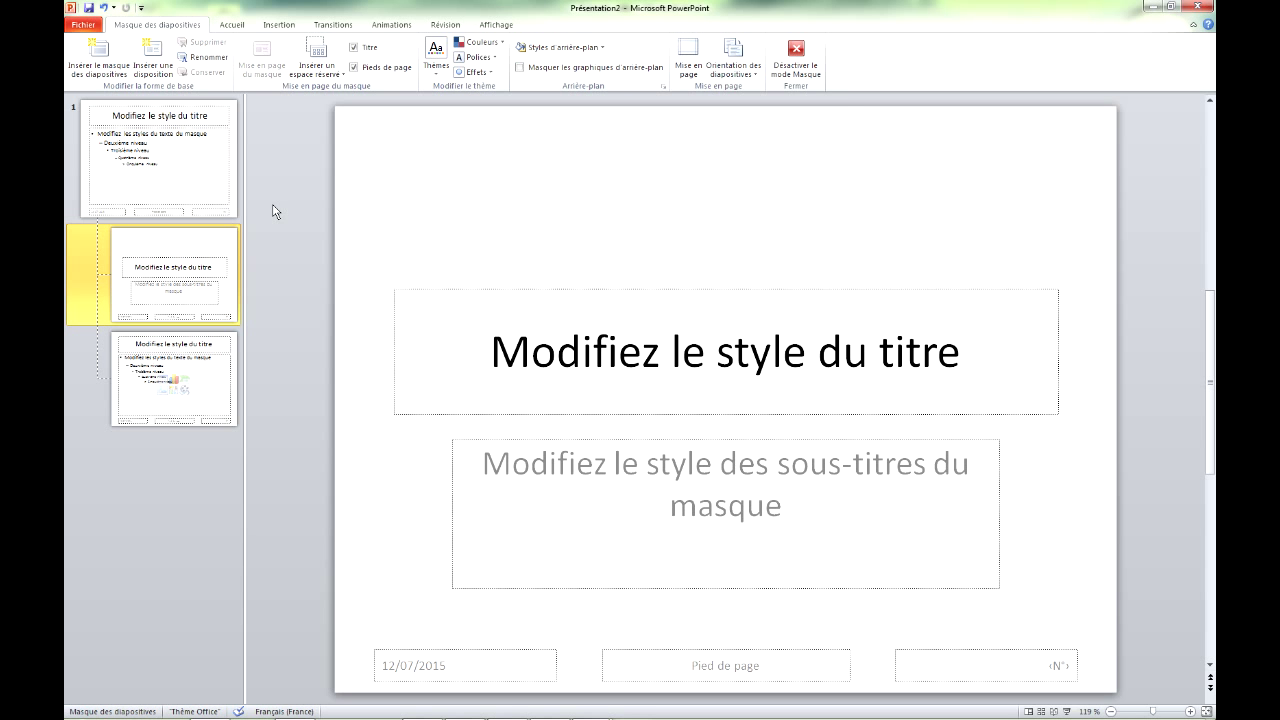
pyautogui.click(795, 70)
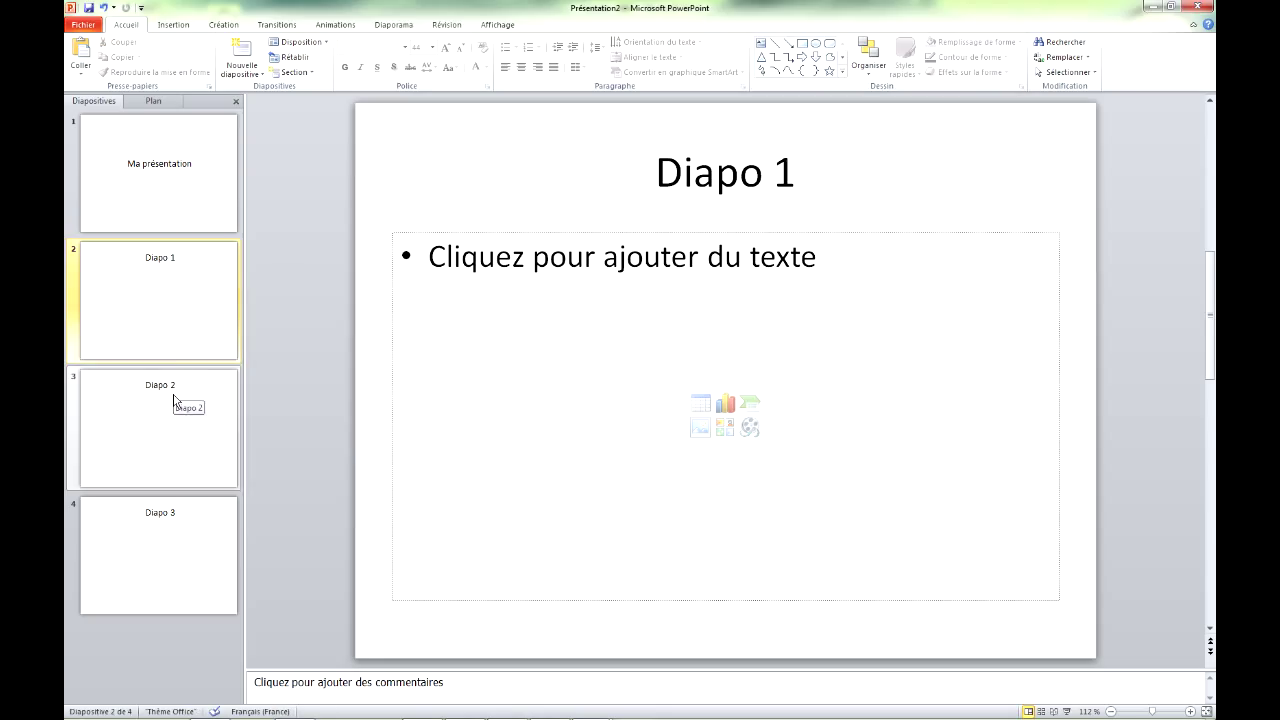
pyautogui.click(326, 48)
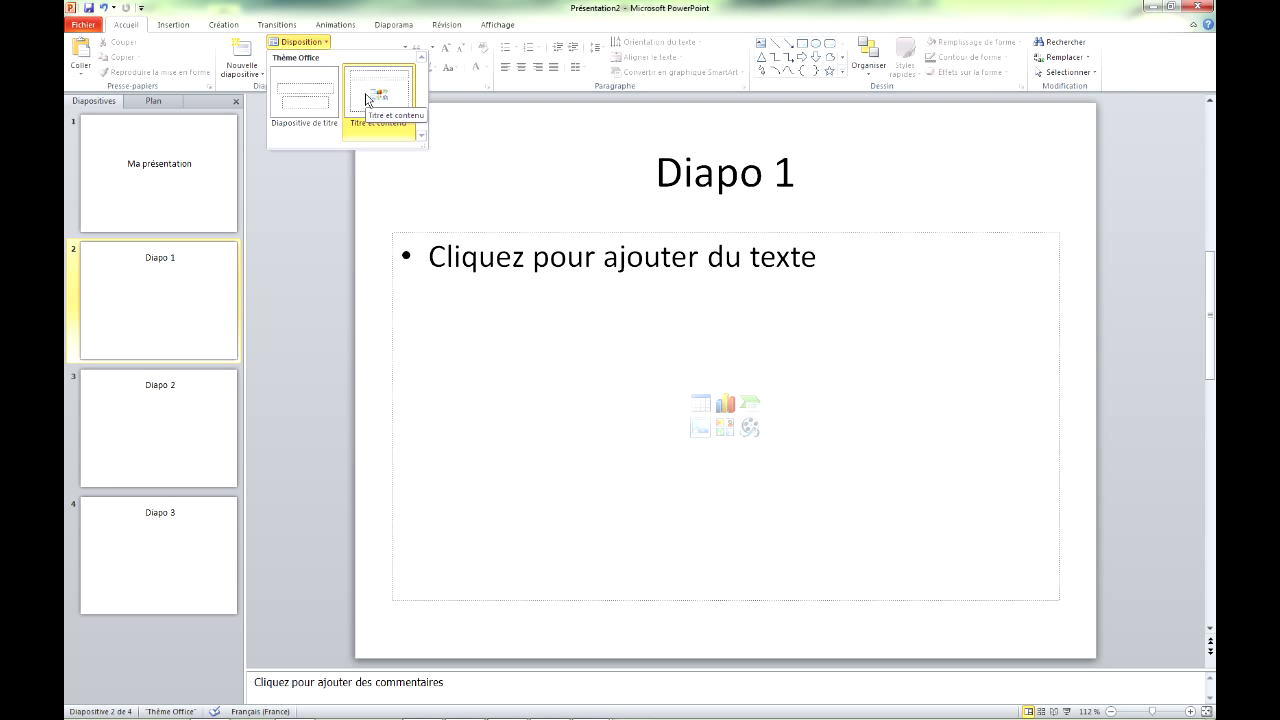
pyautogui.click(577, 8)
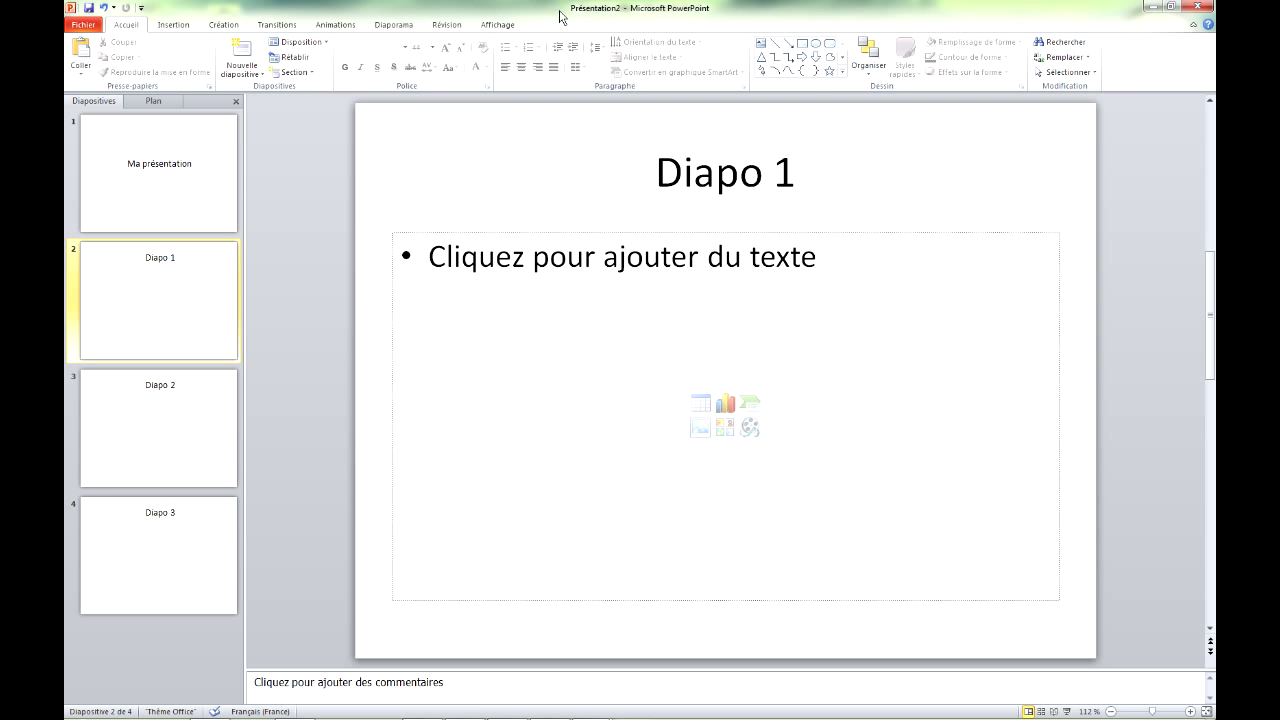
pyautogui.click(496, 27)
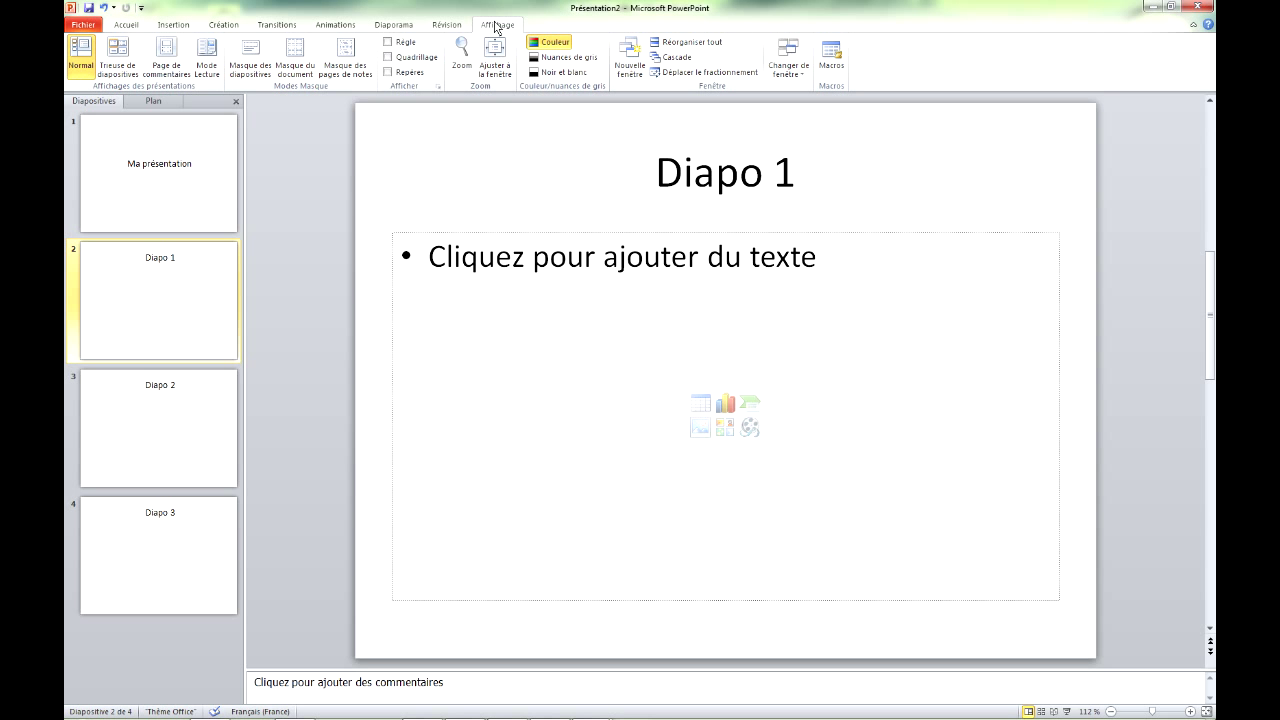
pyautogui.click(251, 57)
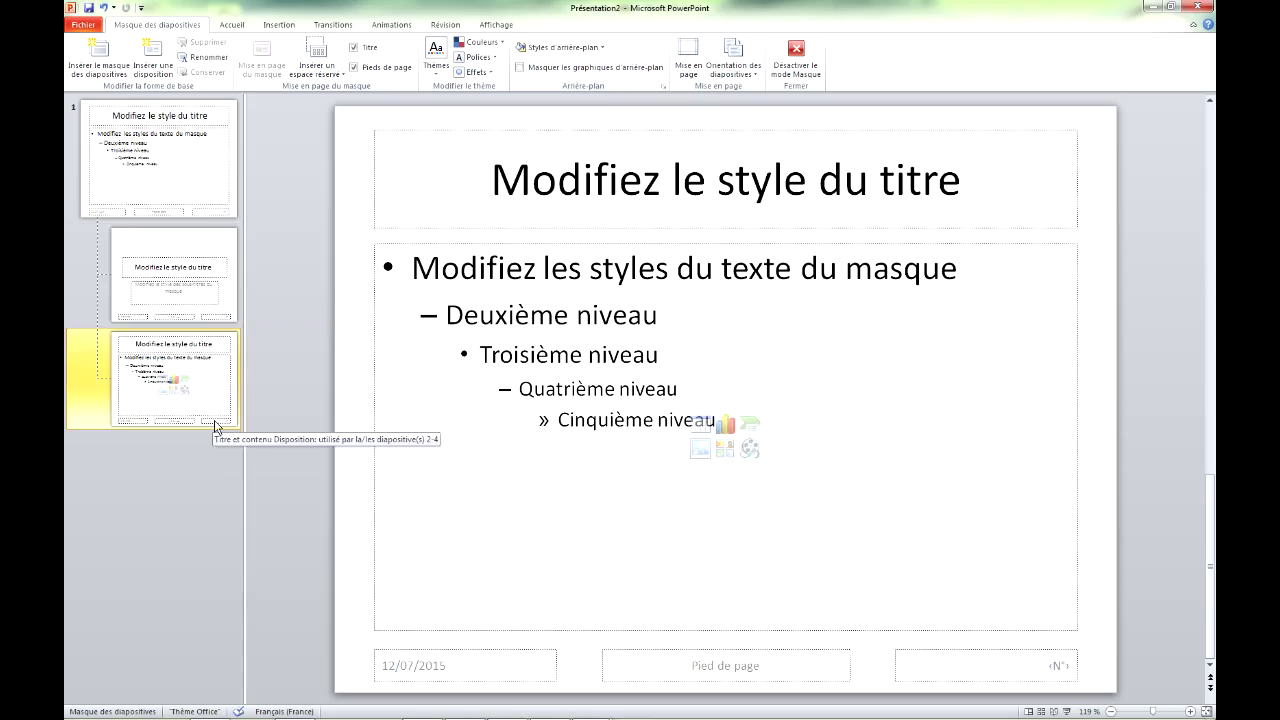
# Inspect the options of the title-and-content and title-slide layouts without changing anything
pyautogui.rightClick(213, 383)
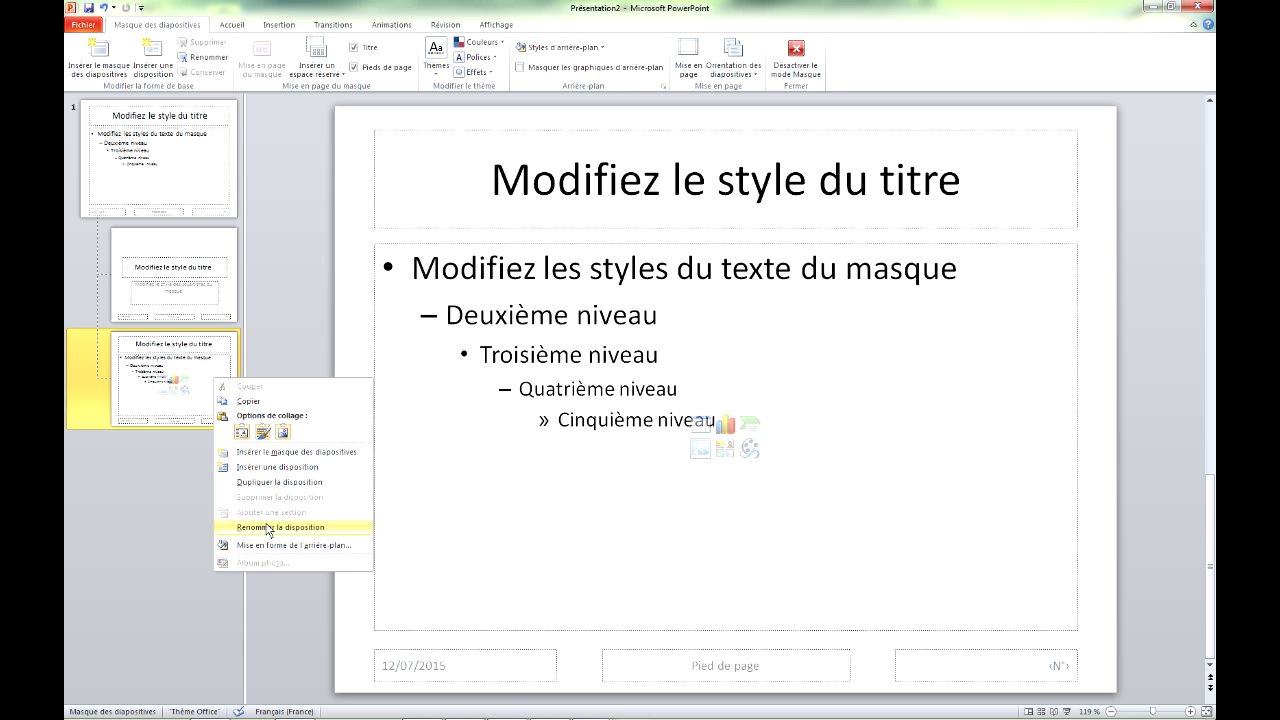
pyautogui.click(210, 240)
pyautogui.click(194, 246)
pyautogui.rightClick(194, 247)
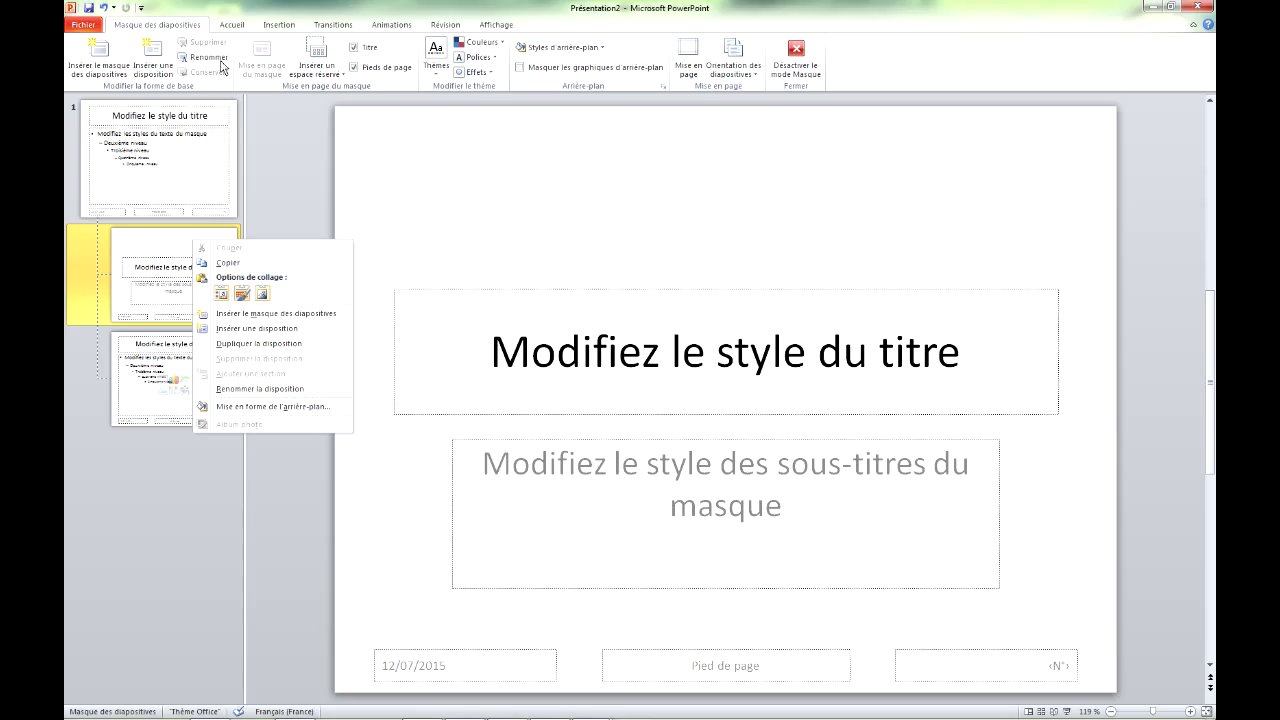
pyautogui.click(169, 463)
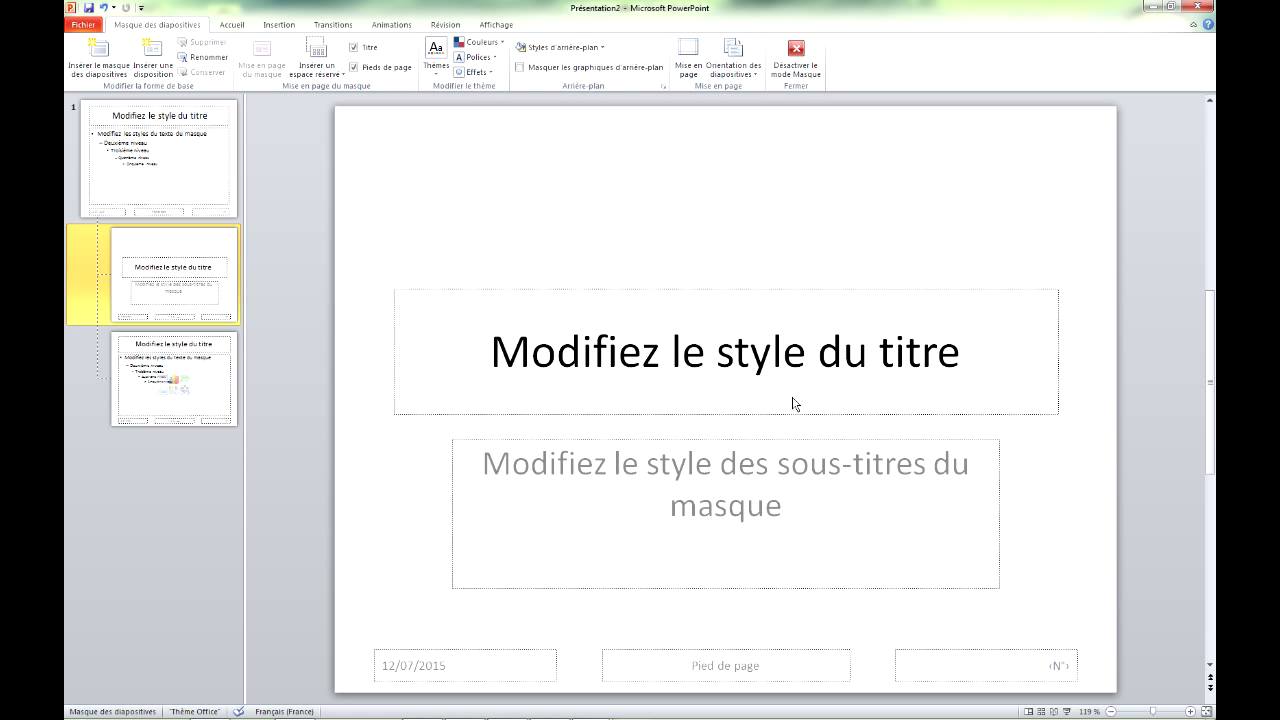
# Compare the two layouts and settle on the title-slide layout
pyautogui.click(225, 395)
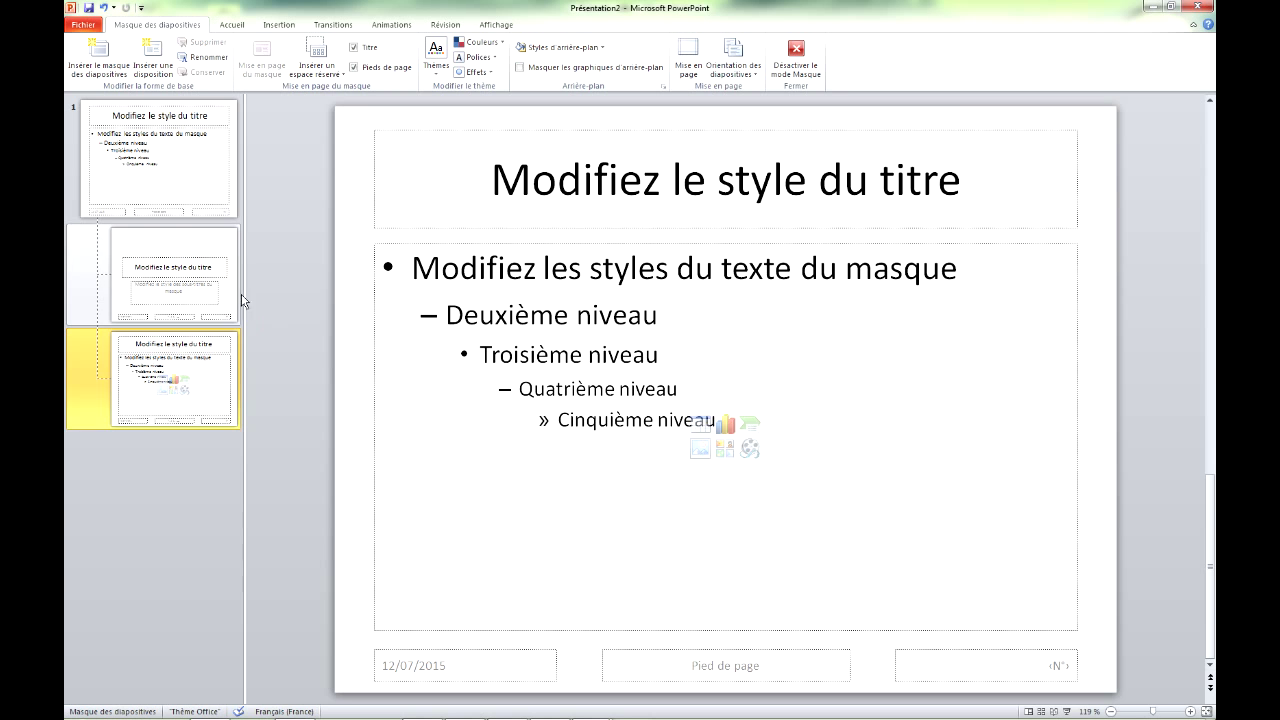
pyautogui.click(180, 248)
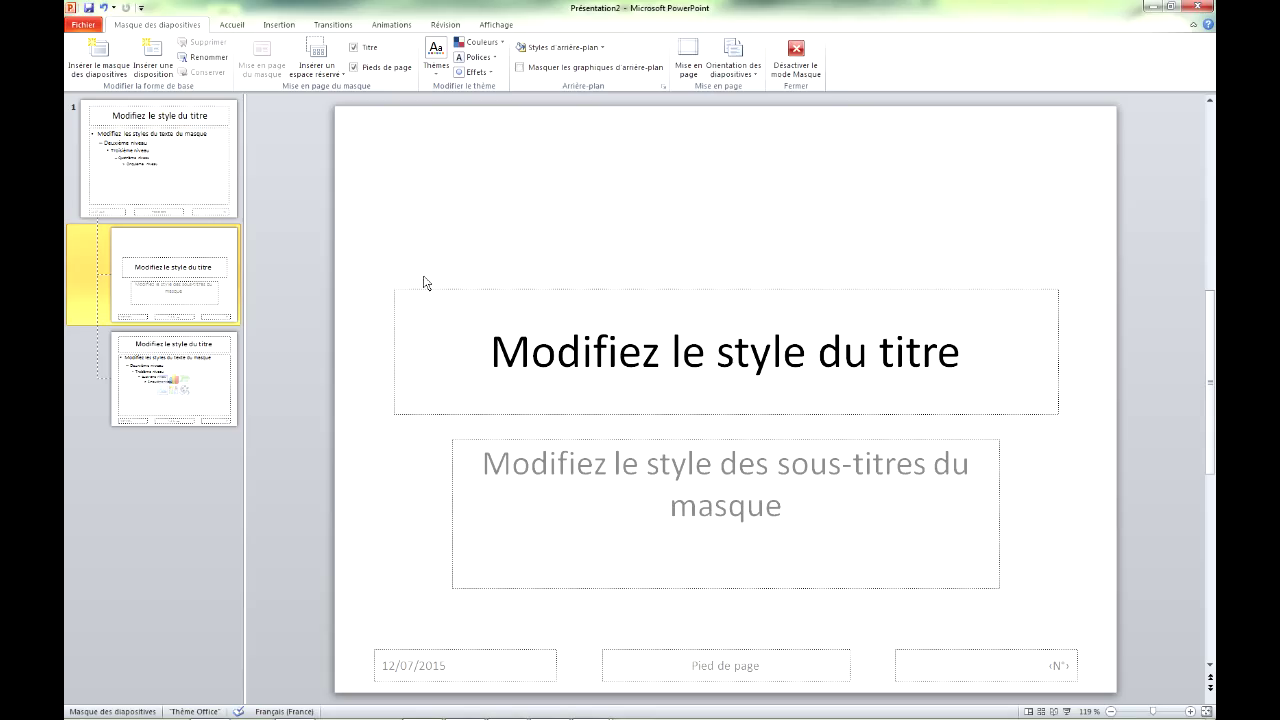
pyautogui.click(289, 24)
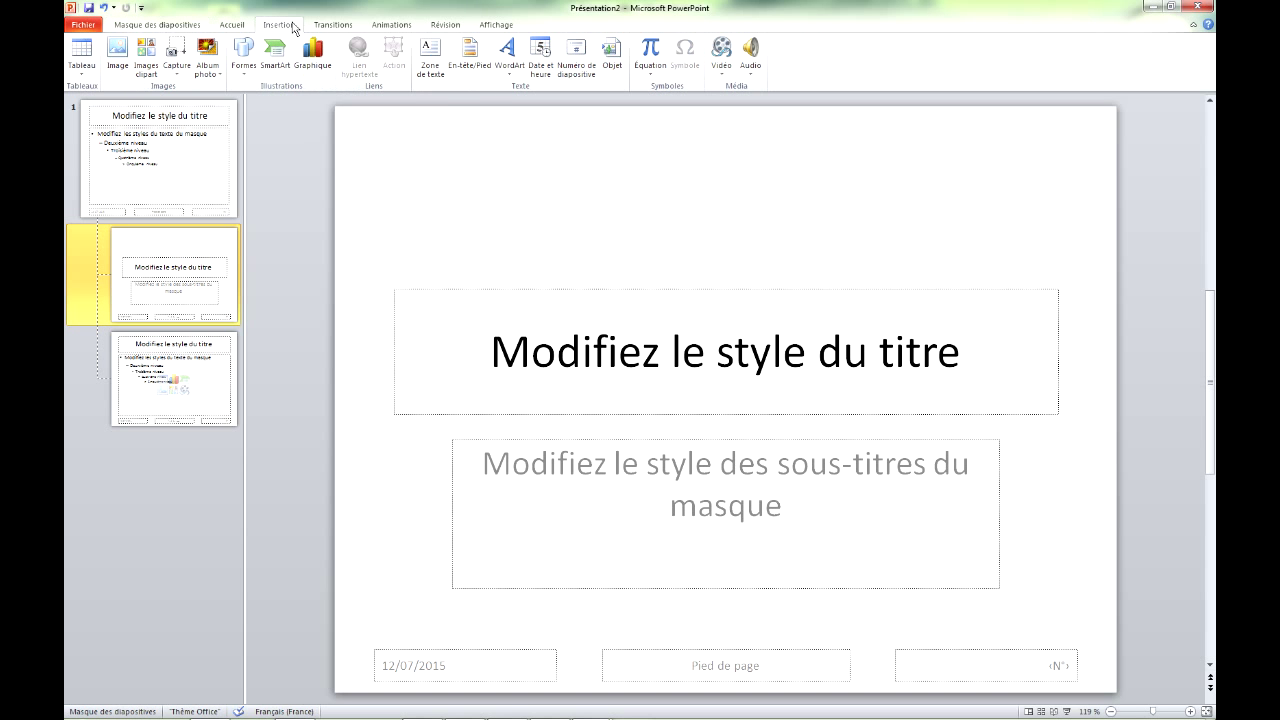
# Draw a text box reading 'Test' above the title placeholder on the title-slide layout
pyautogui.click(430, 56)
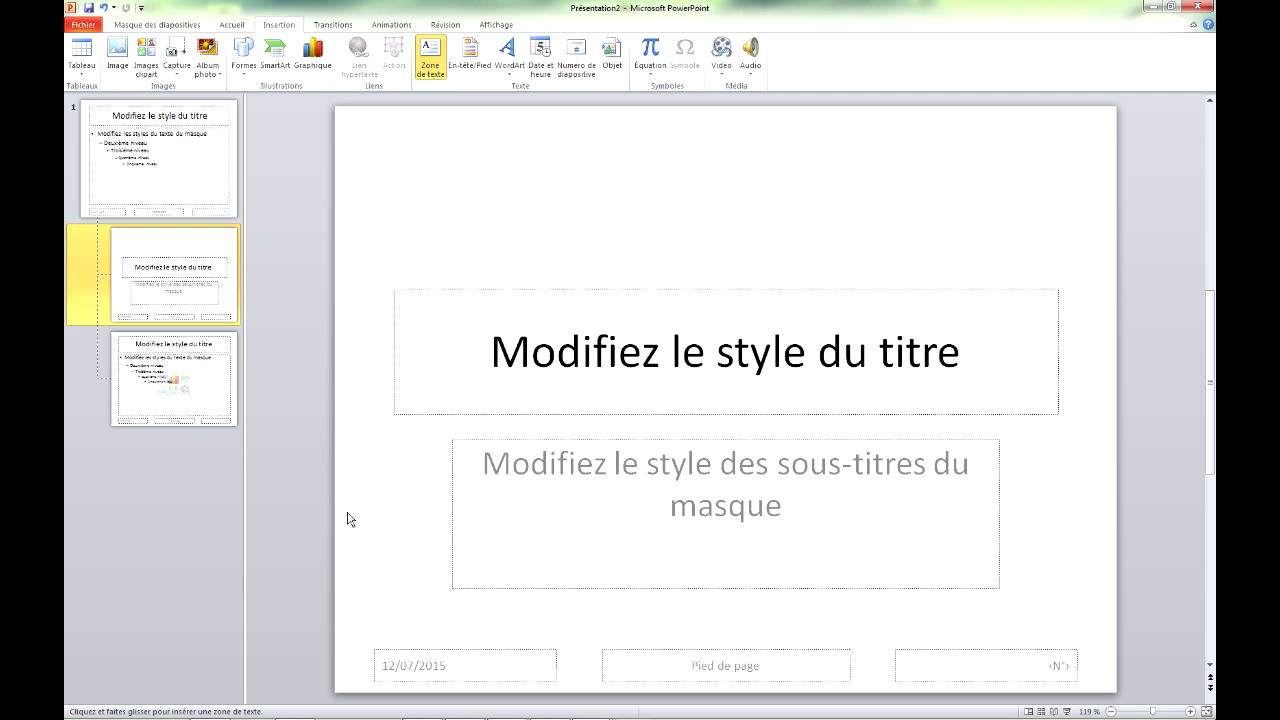
pyautogui.moveTo(608, 153); pyautogui.dragTo(828, 260)
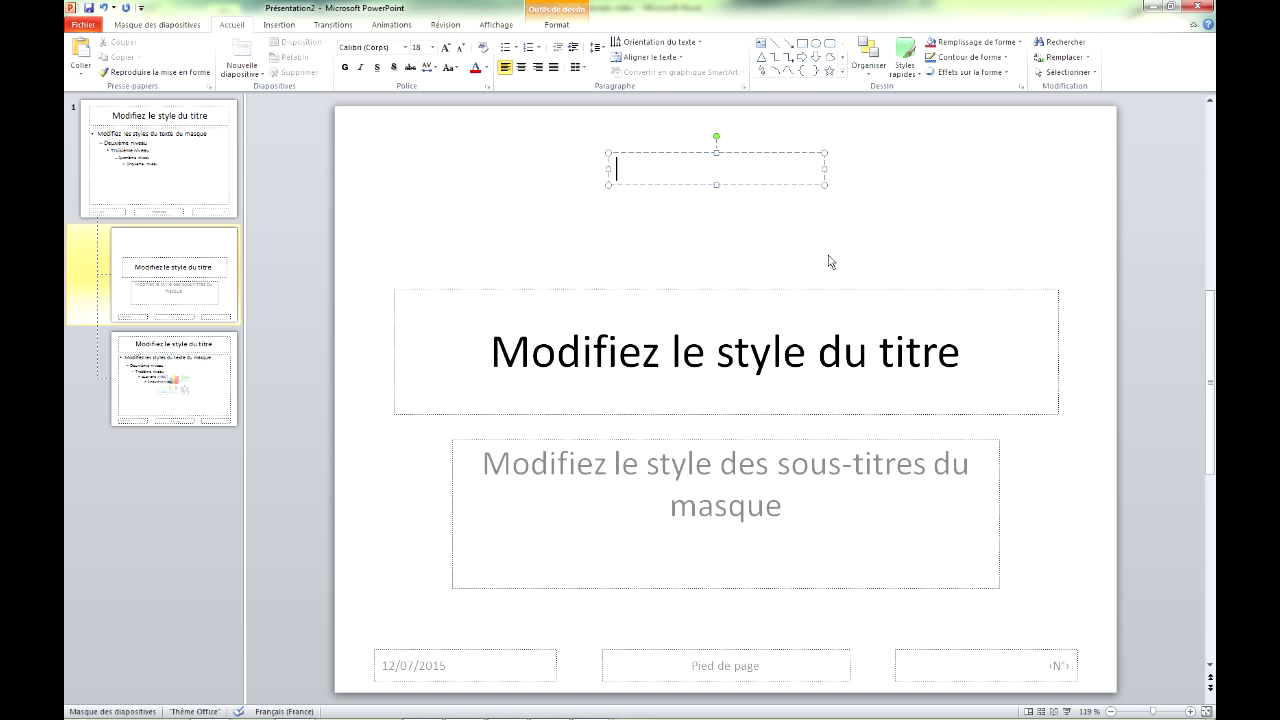
pyautogui.write('Test')
pyautogui.click(712, 257)
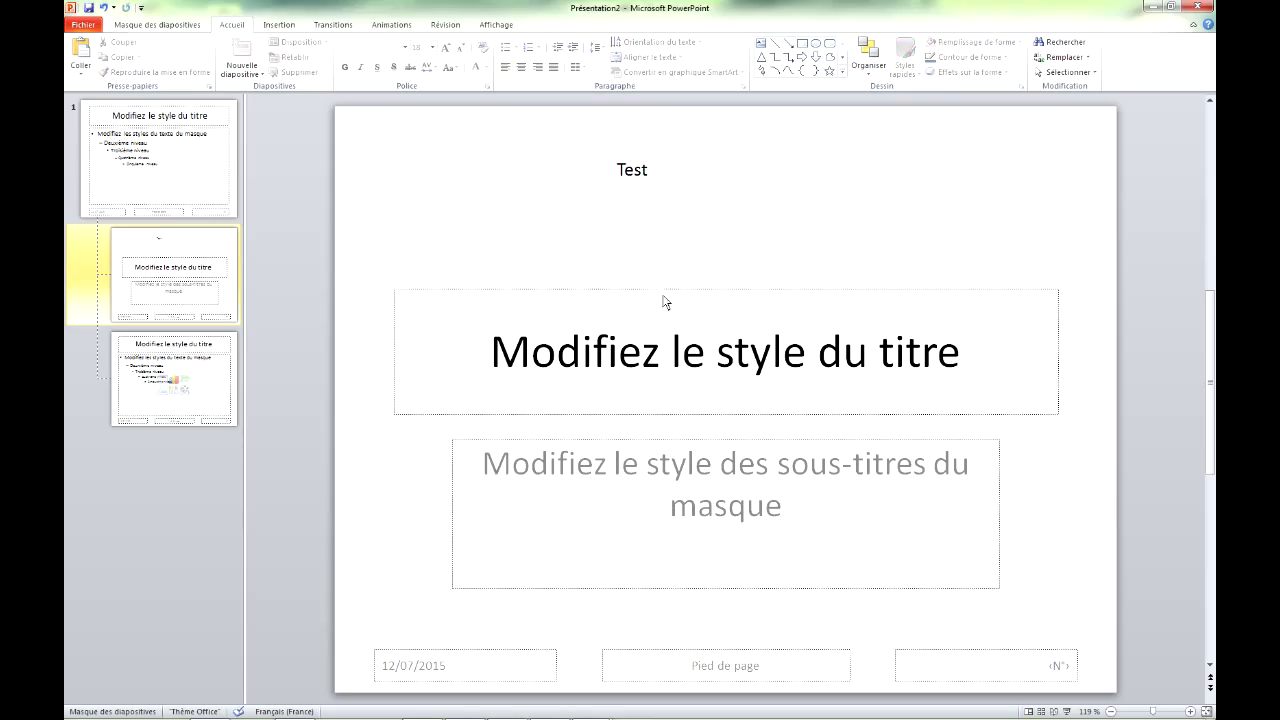
pyautogui.click(147, 24)
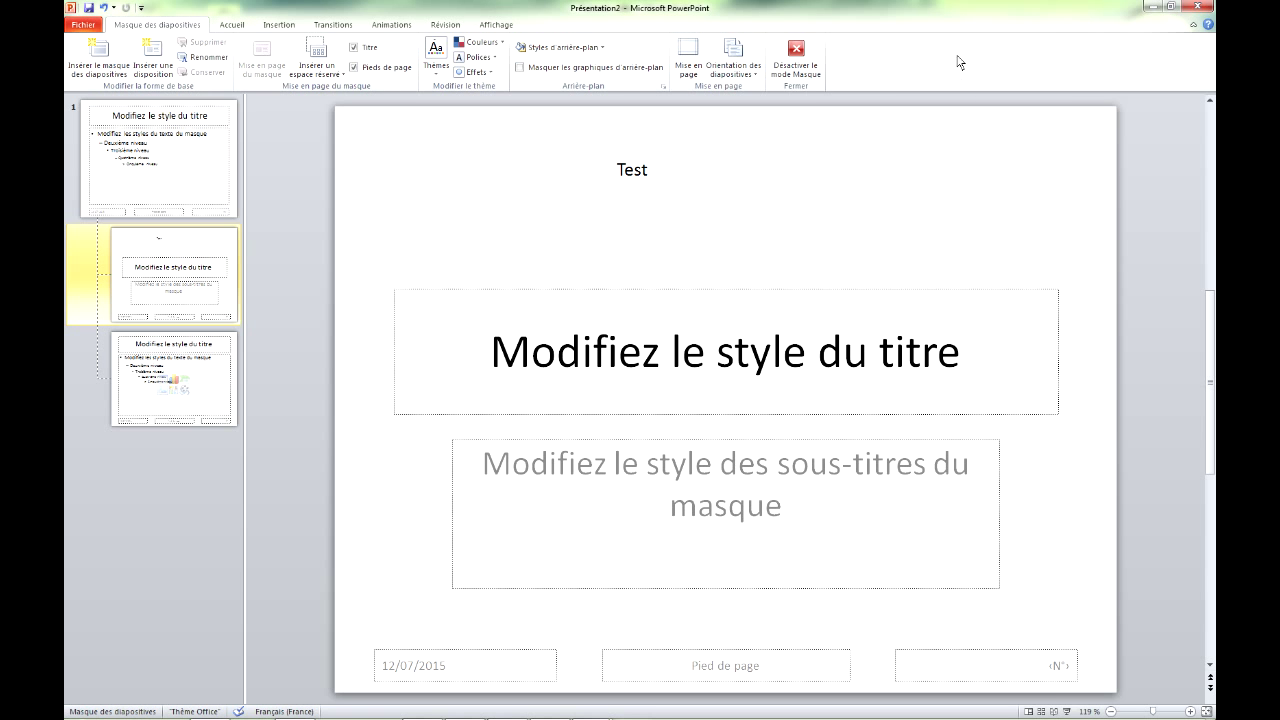
# Exit master view to confirm 'Test' appears on slide 1, then reopen the slide master
pyautogui.click(797, 71)
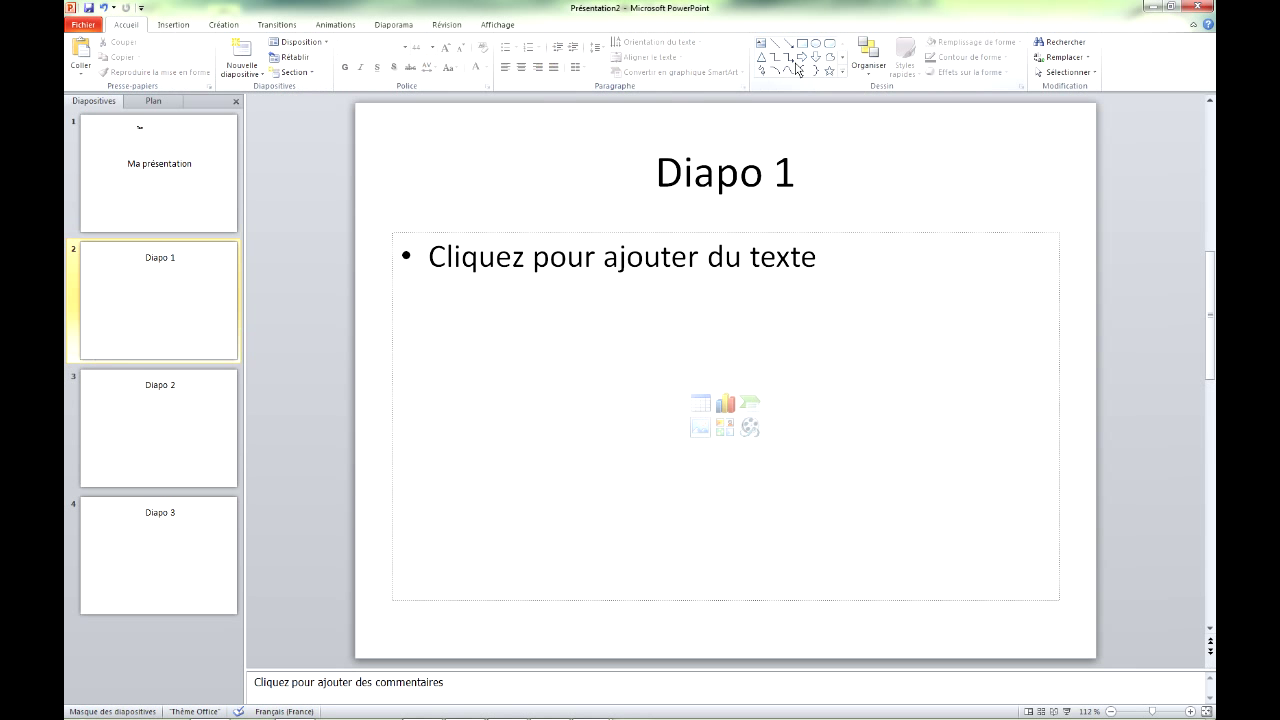
pyautogui.click(191, 137)
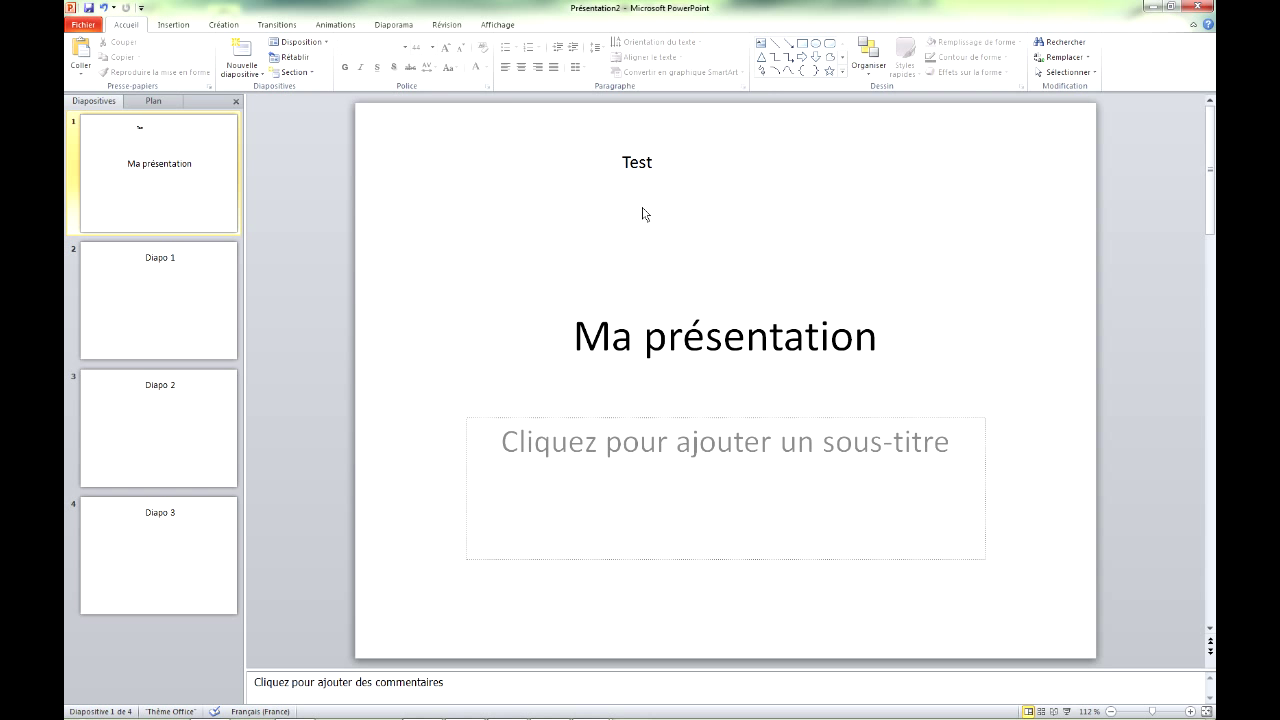
pyautogui.click(505, 28)
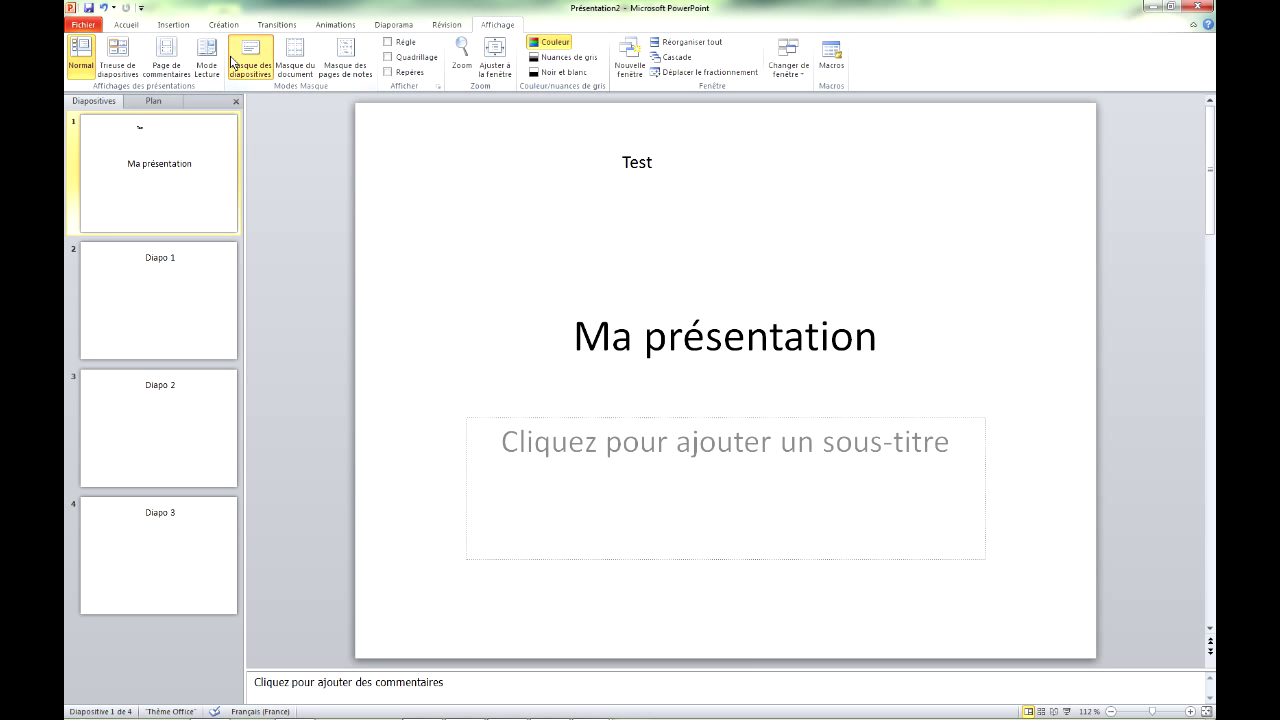
pyautogui.click(250, 58)
# Delete the Test text box from the title-slide layout
pyautogui.click(637, 168)
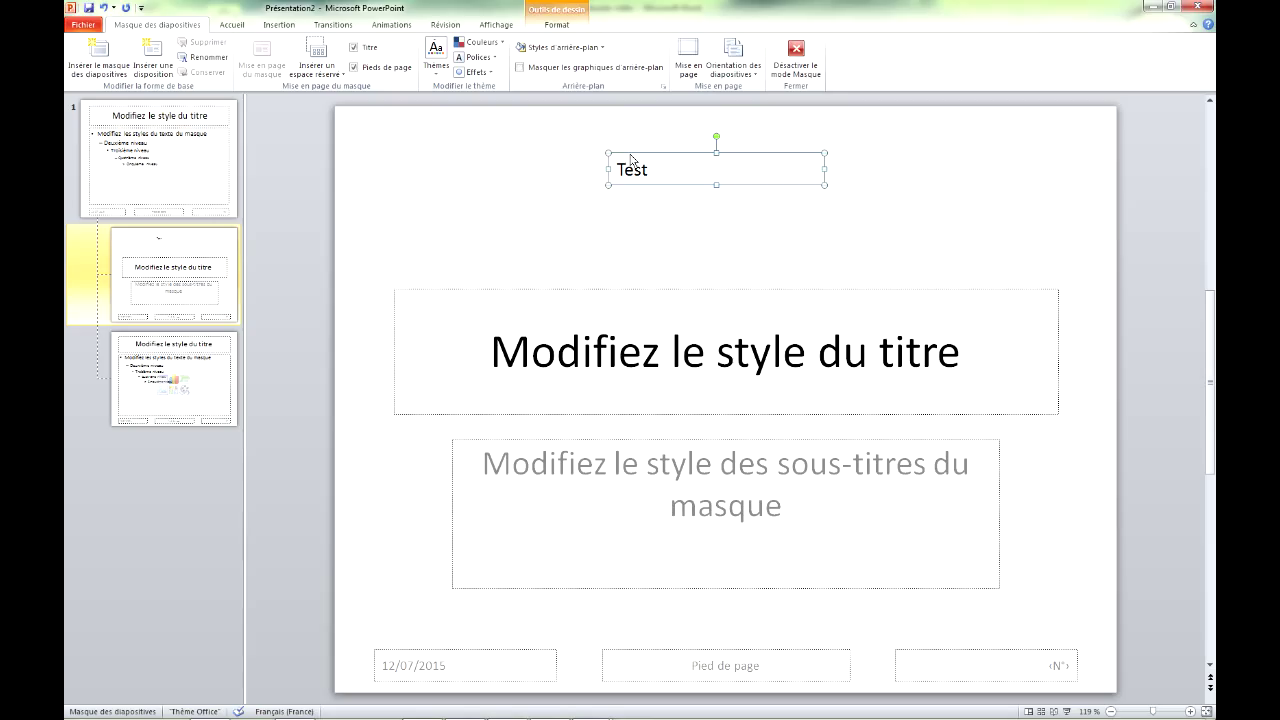
pyautogui.press('Delete')
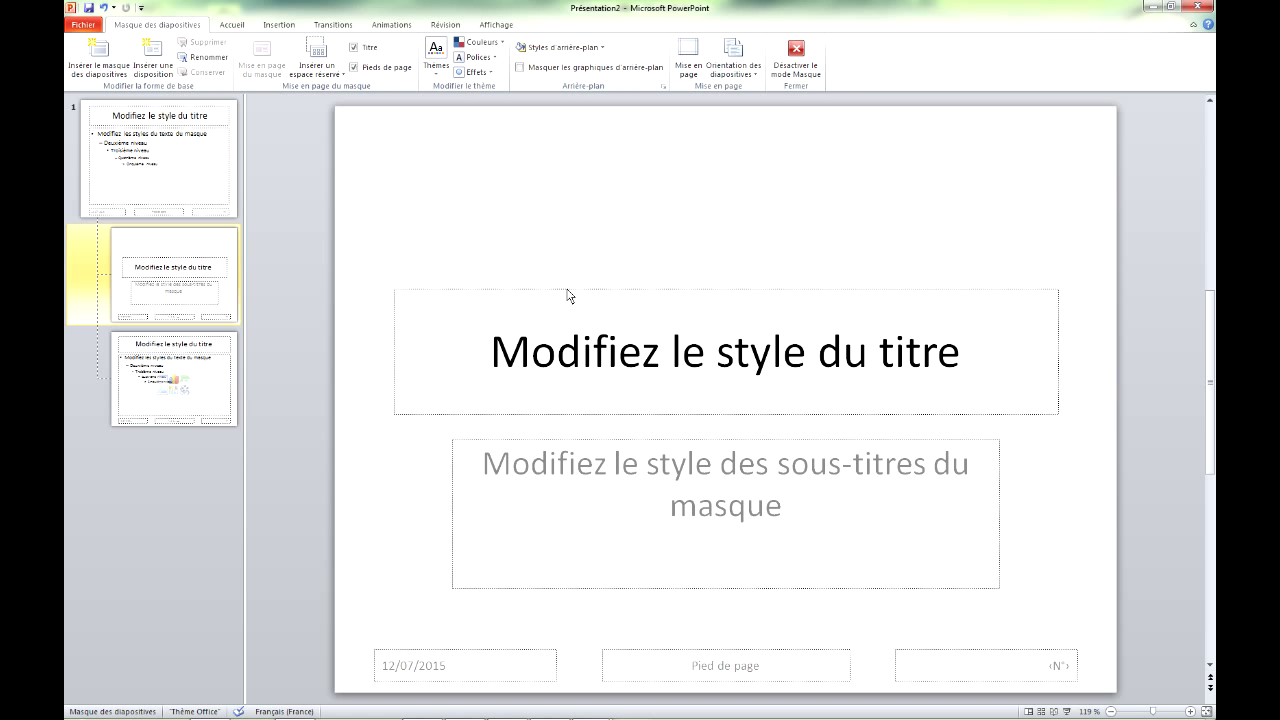
pyautogui.click(122, 360)
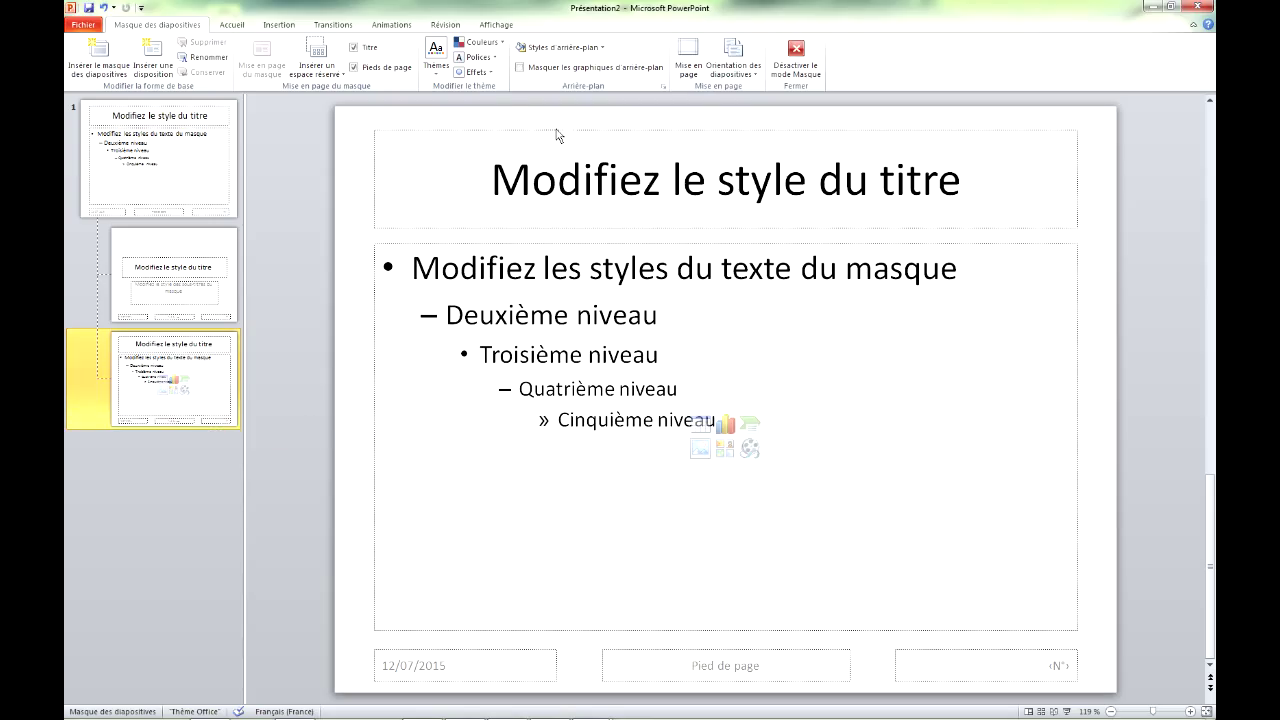
# Apply the Personnalisé 3 colours and Office Classique fonts to the master, then exit master view
pyautogui.click(503, 45)
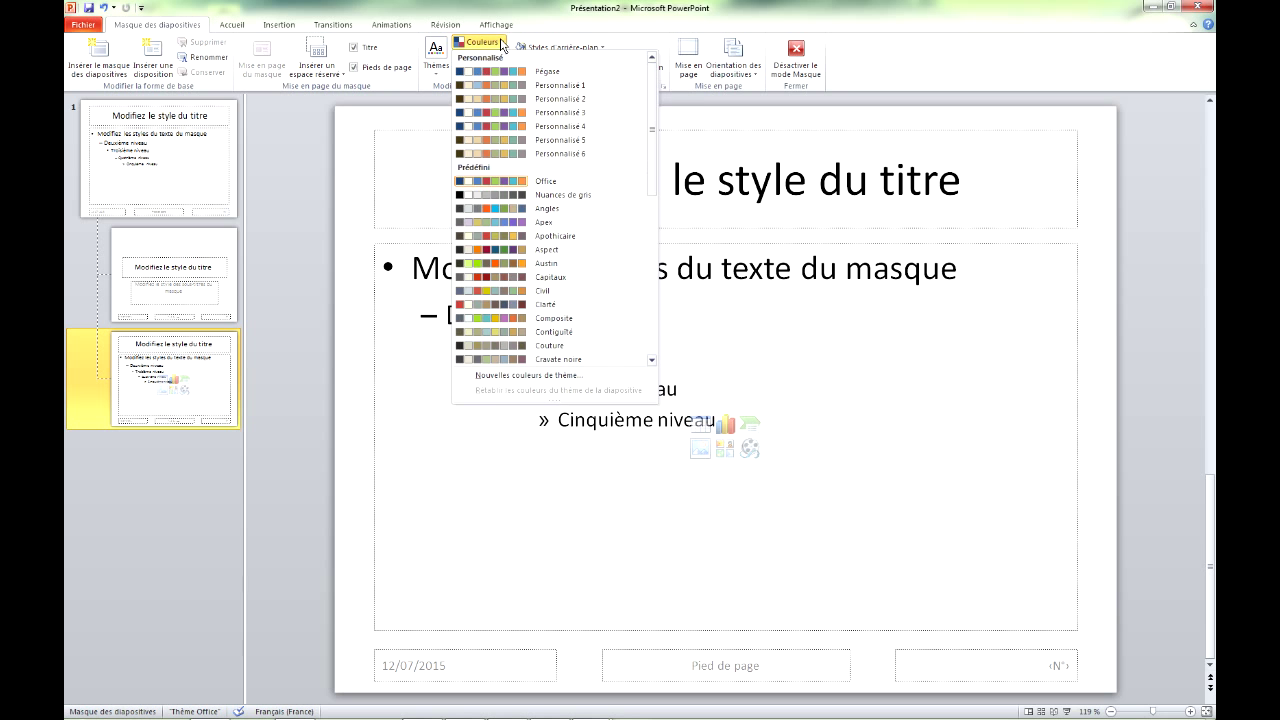
pyautogui.click(513, 123)
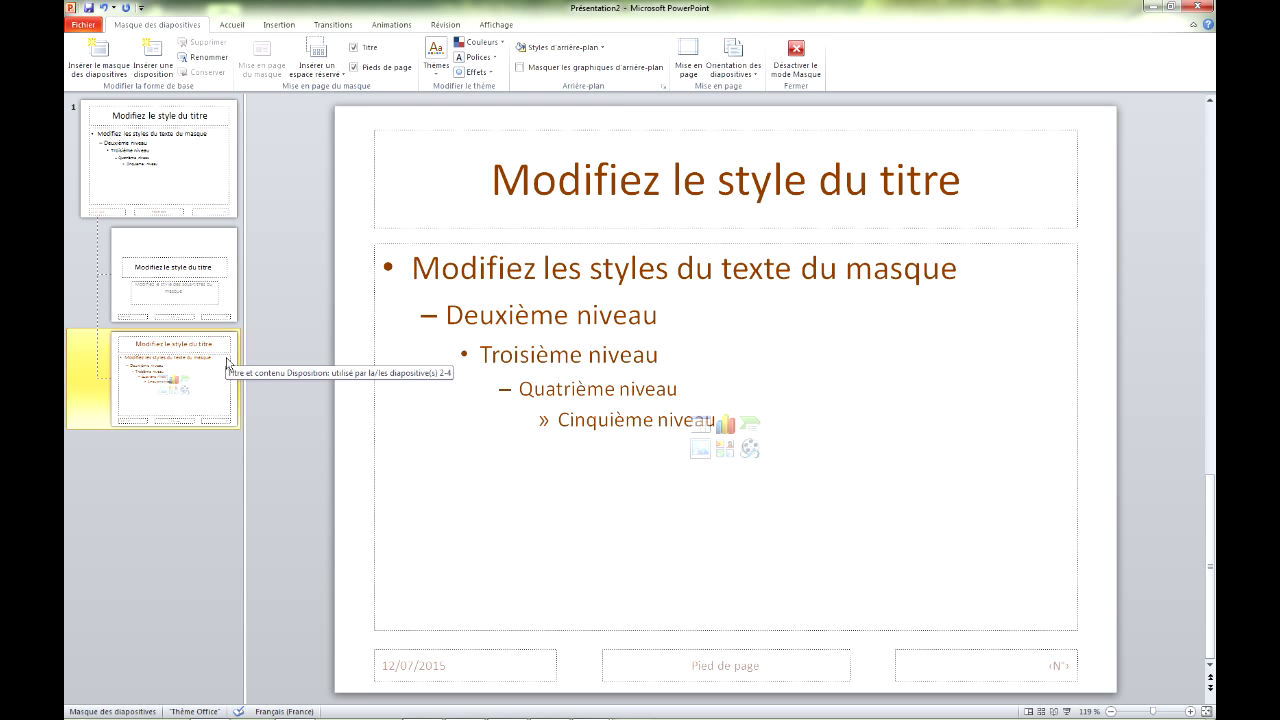
pyautogui.click(499, 59)
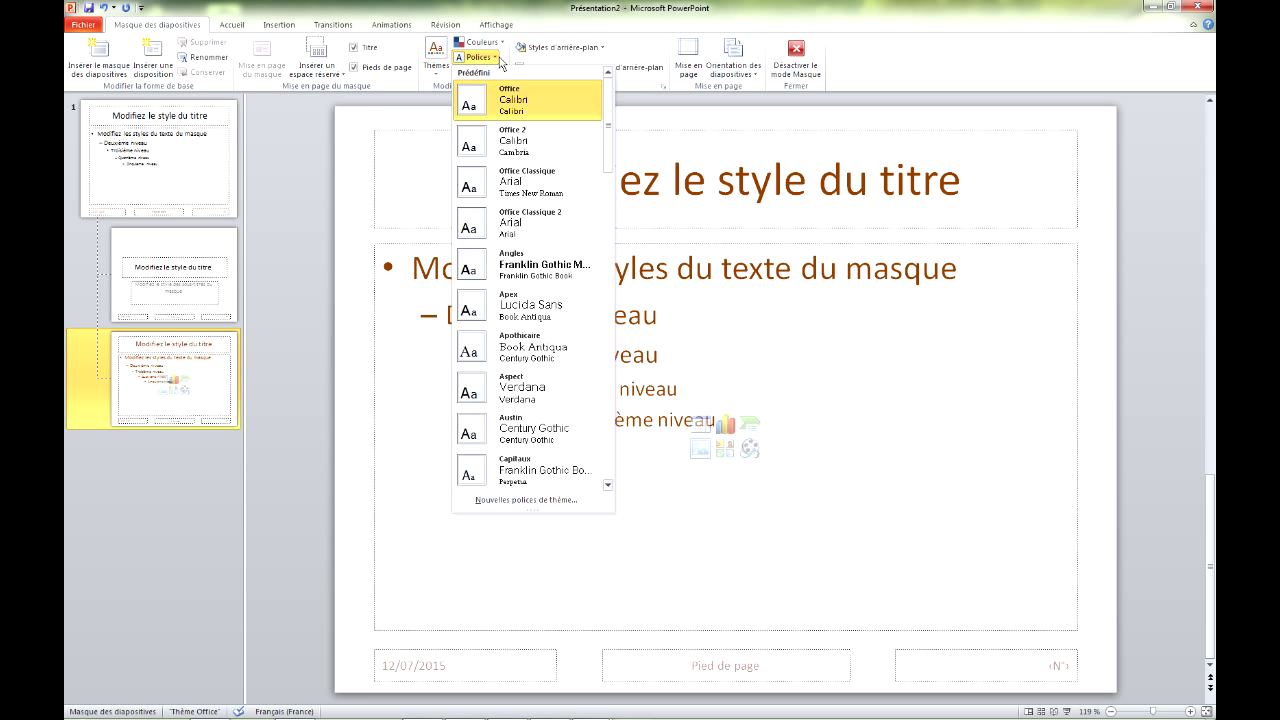
pyautogui.click(514, 183)
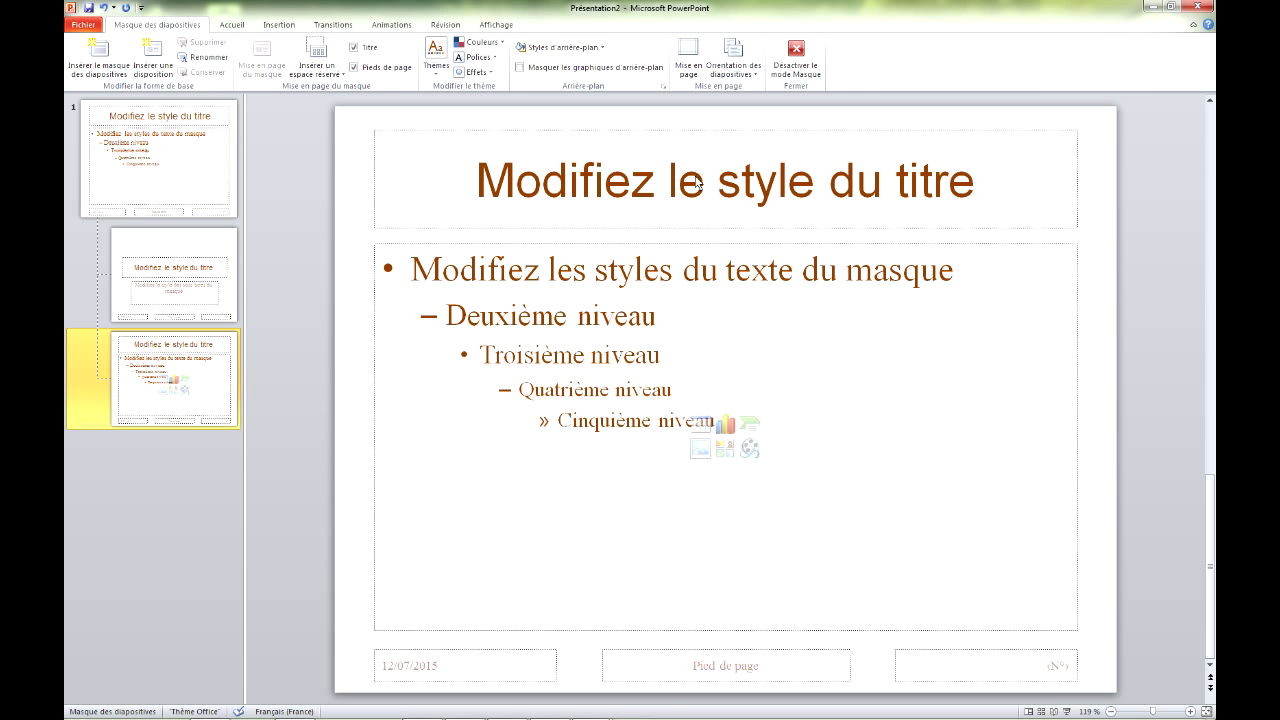
pyautogui.click(794, 58)
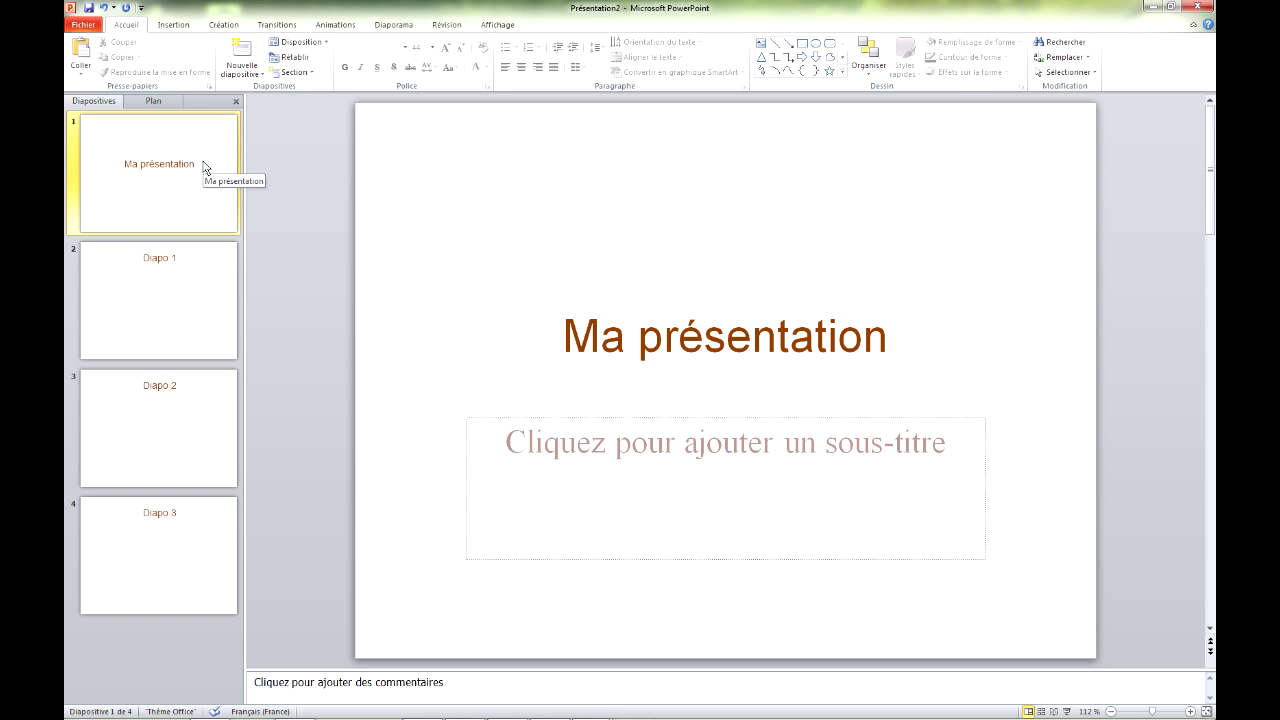
# Check the slides with the new fonts, ending on Diapo 1, then reopen the slide master
pyautogui.click(206, 323)
pyautogui.click(189, 563)
pyautogui.click(197, 395)
pyautogui.click(180, 270)
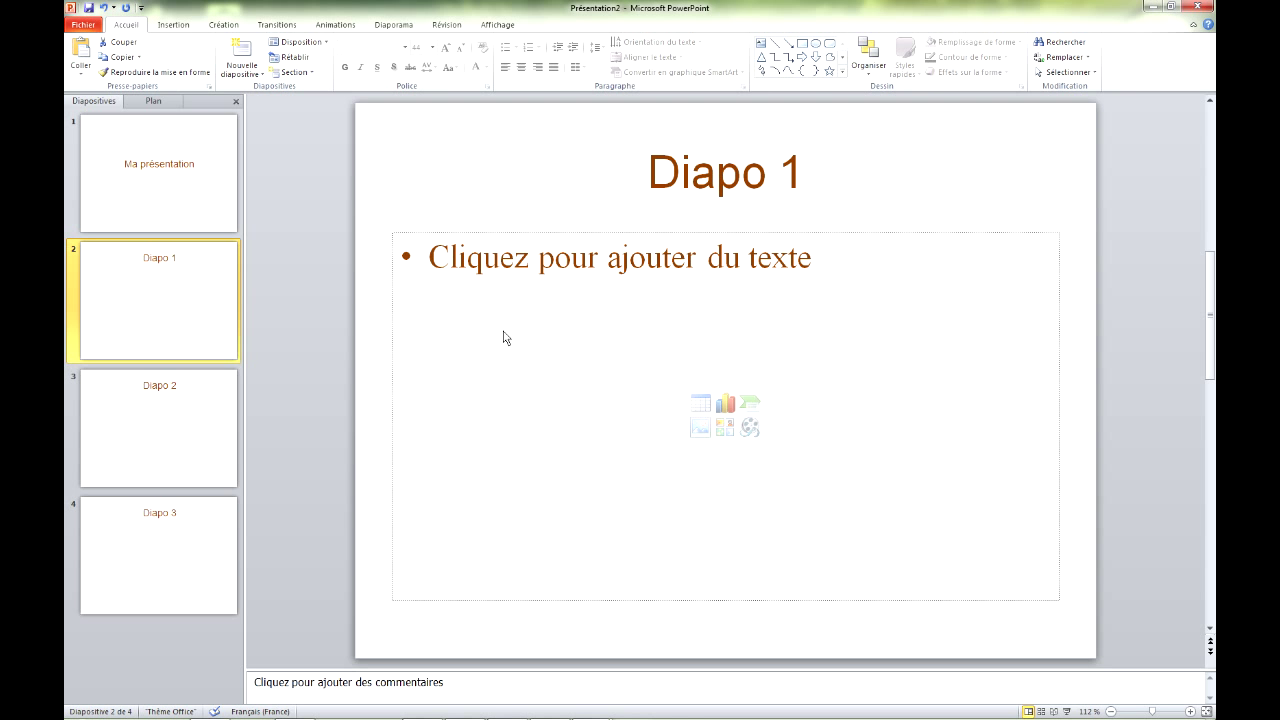
pyautogui.click(498, 28)
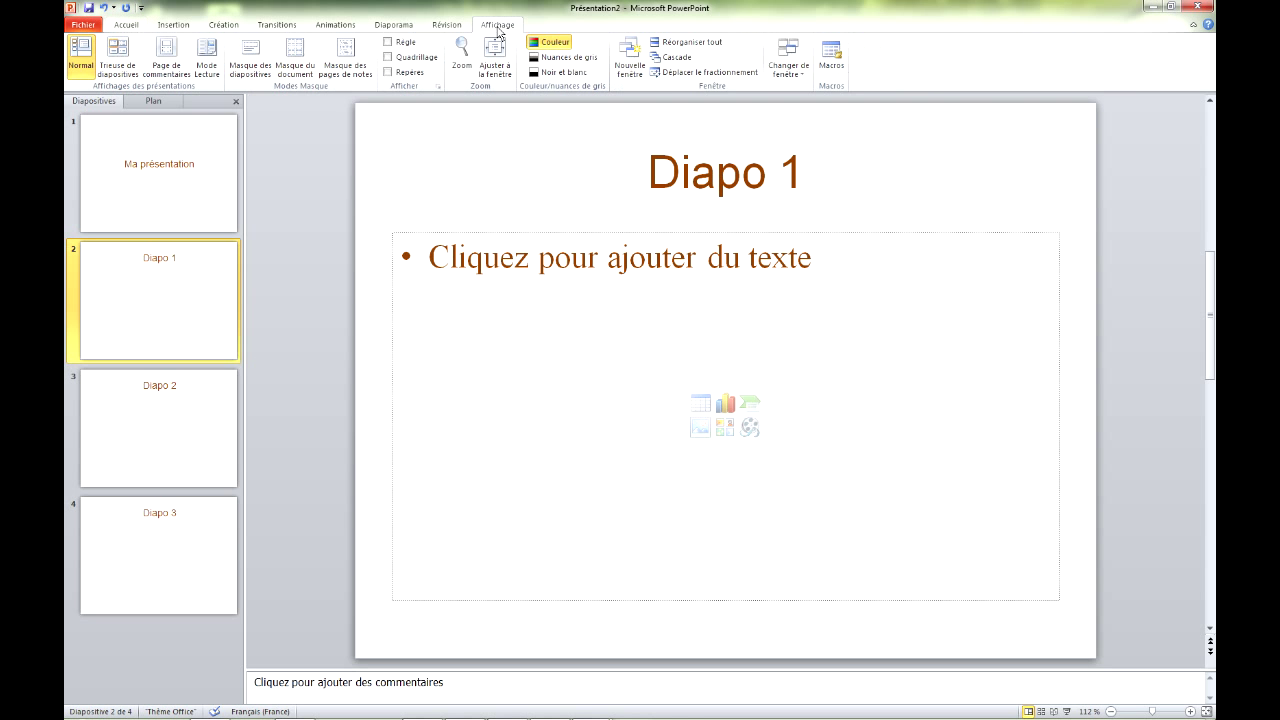
pyautogui.click(250, 55)
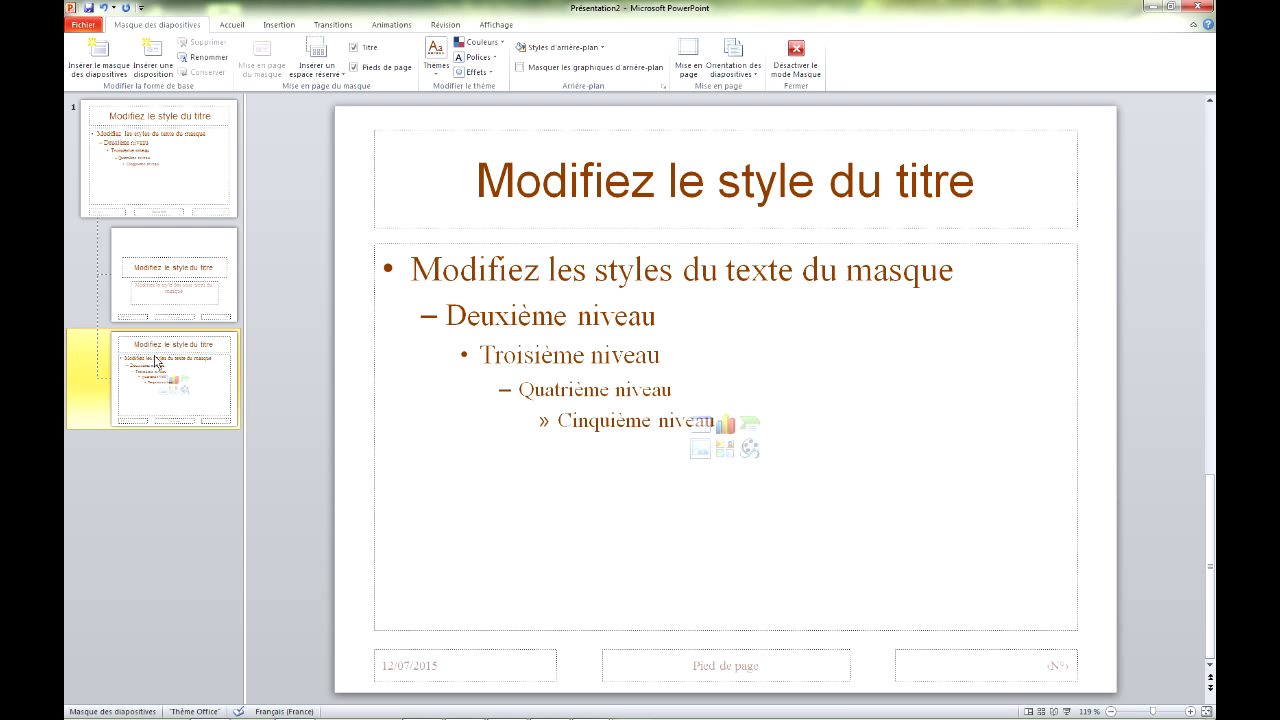
# Apply the Capitaux font set (Franklin Gothic titles, Perpetua body) to the master, then exit master view
pyautogui.click(787, 250)
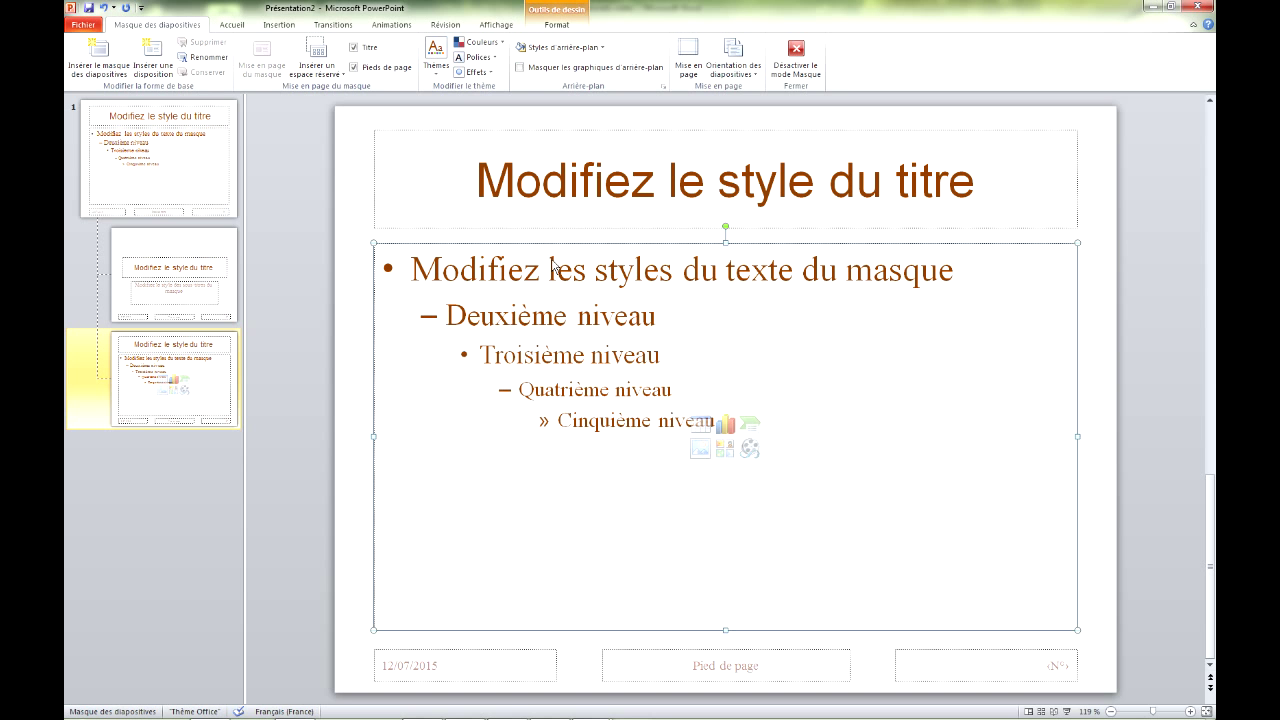
pyautogui.click(478, 57)
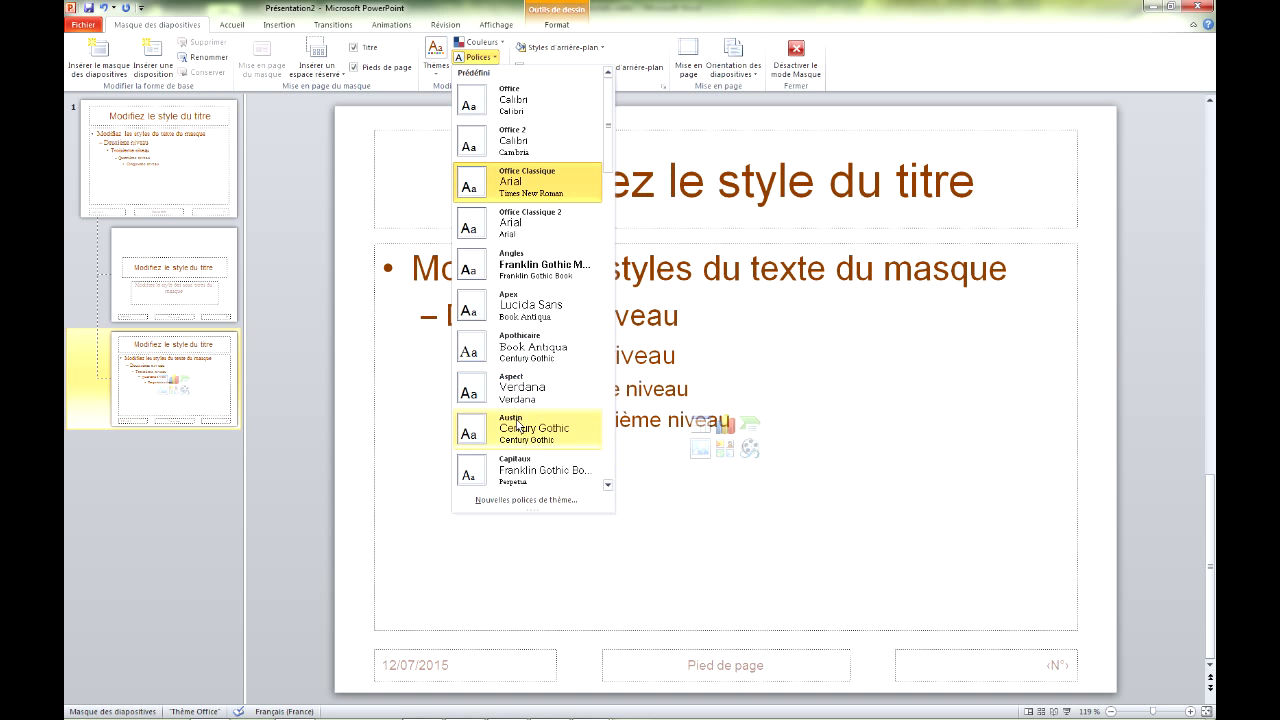
pyautogui.click(521, 469)
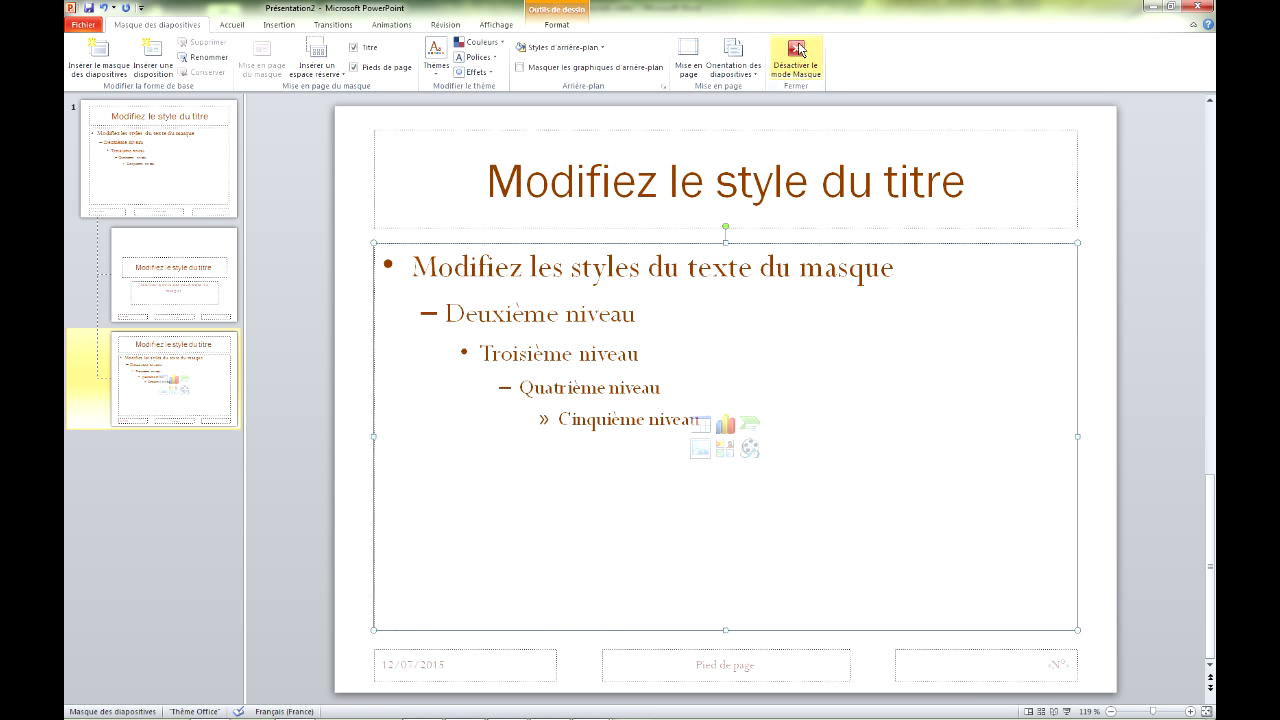
pyautogui.click(800, 55)
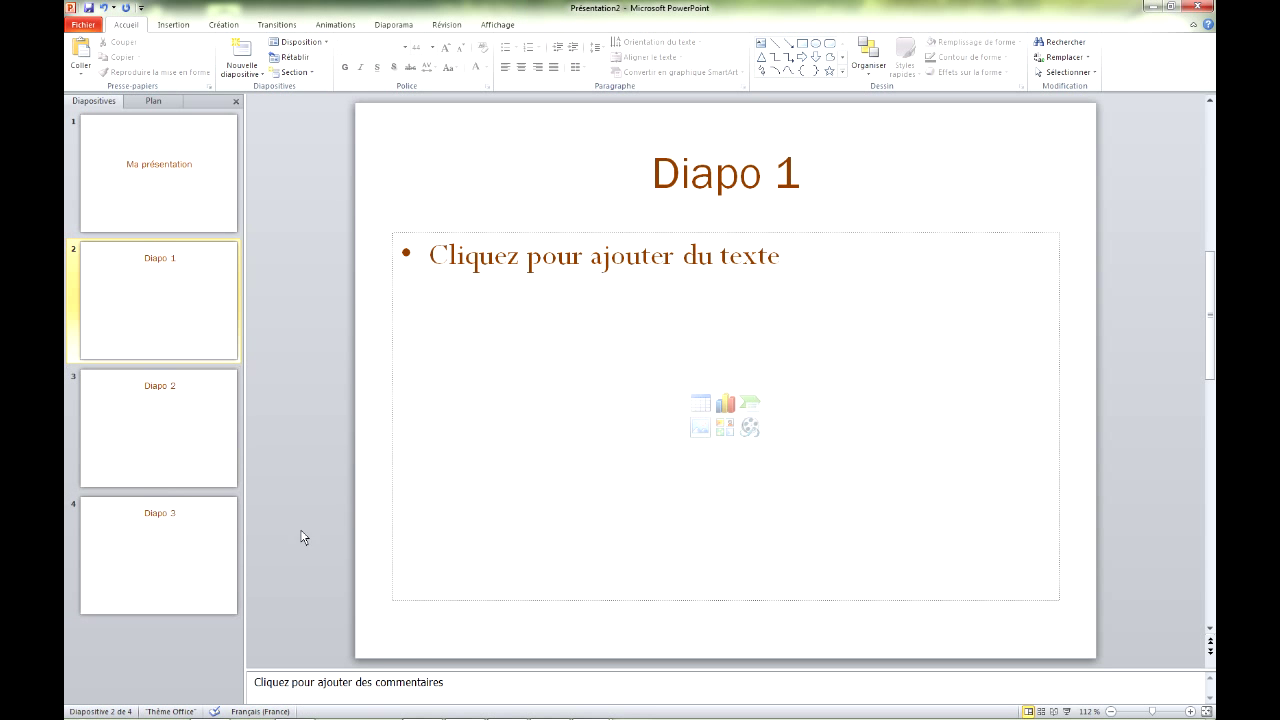
# Type 'dsdsdsd' as test text in Diapo 1's body, then undo it
pyautogui.click(540, 265)
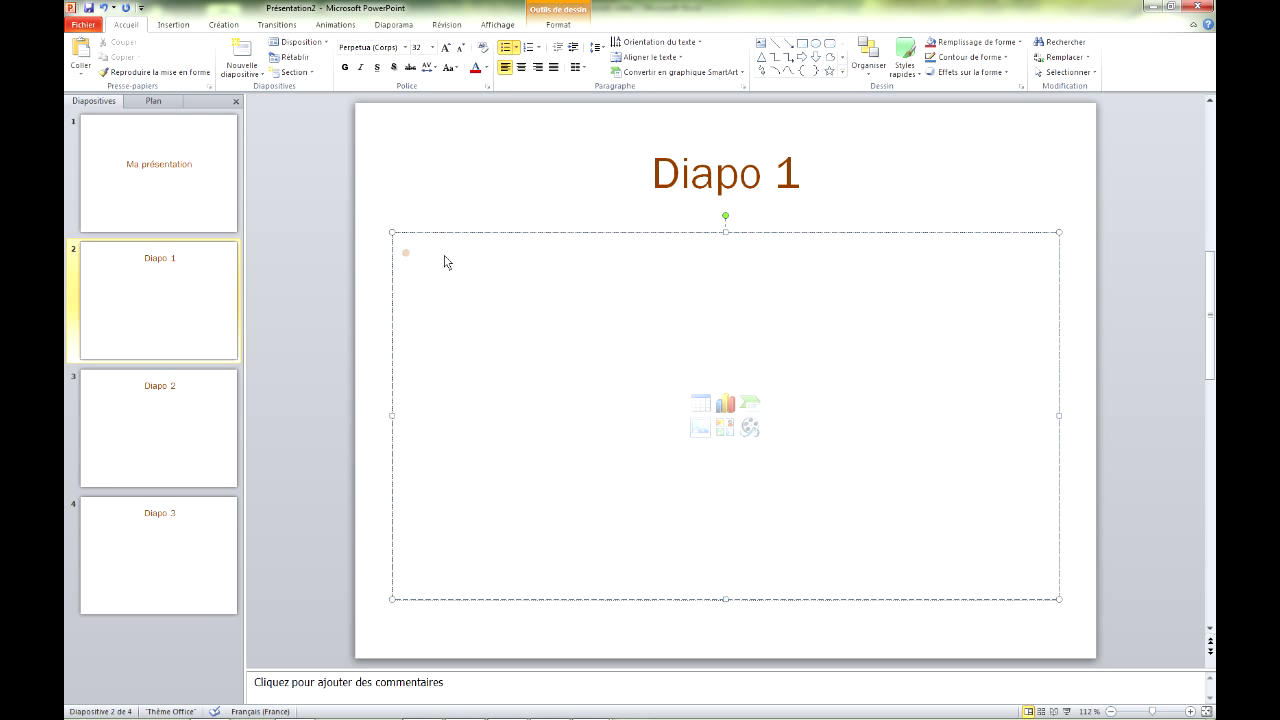
pyautogui.write('dsdsdsd')
pyautogui.click(477, 178)
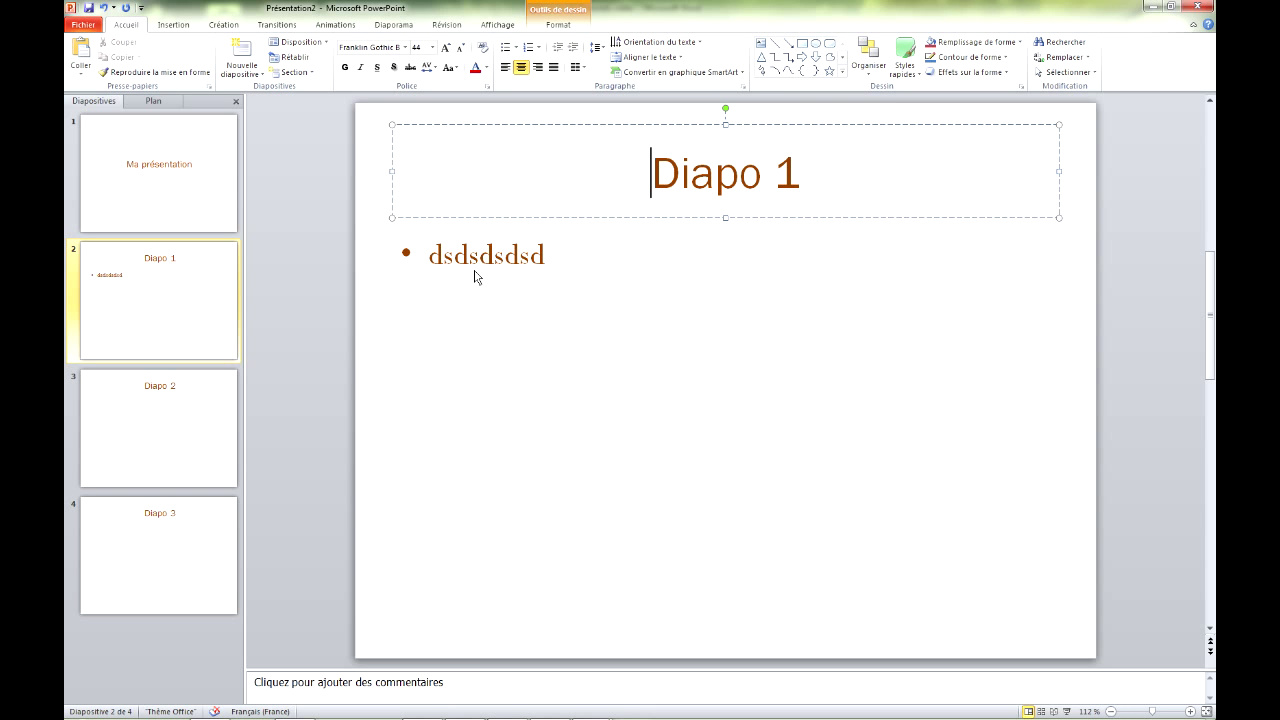
pyautogui.click(105, 8)
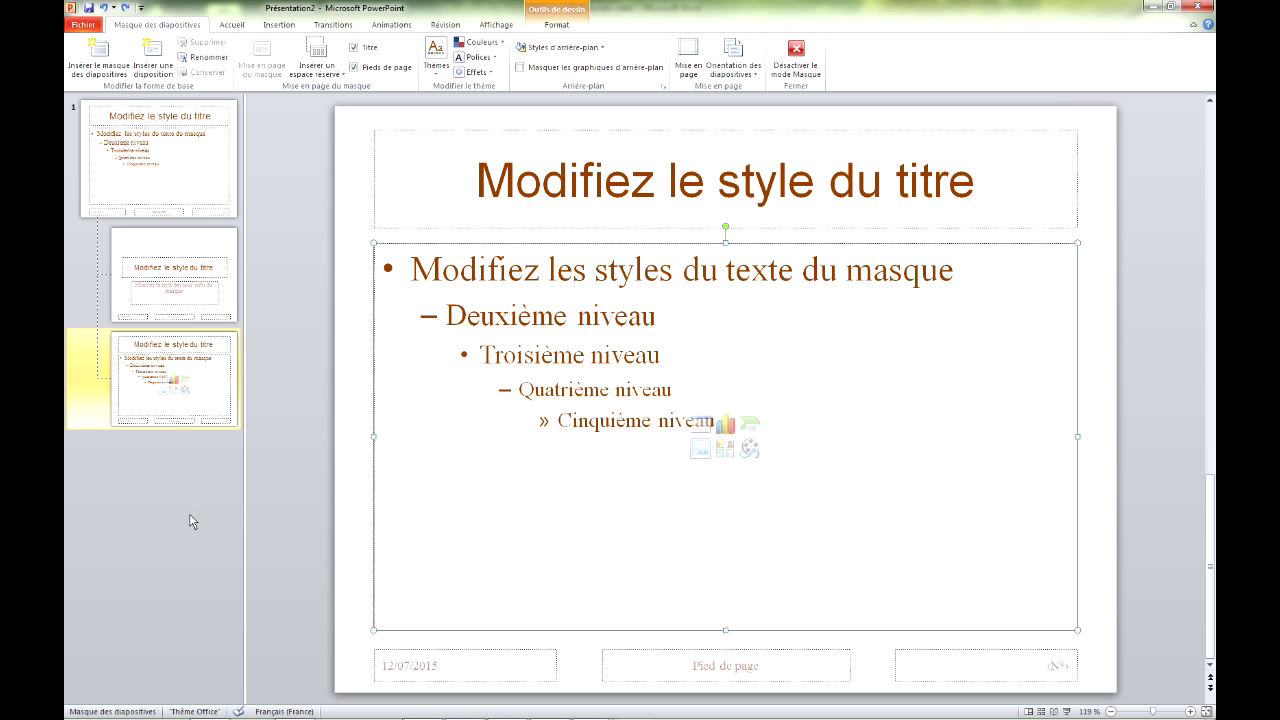
# Save the presentation over the existing file, confirming the replacement
pyautogui.click(179, 475)
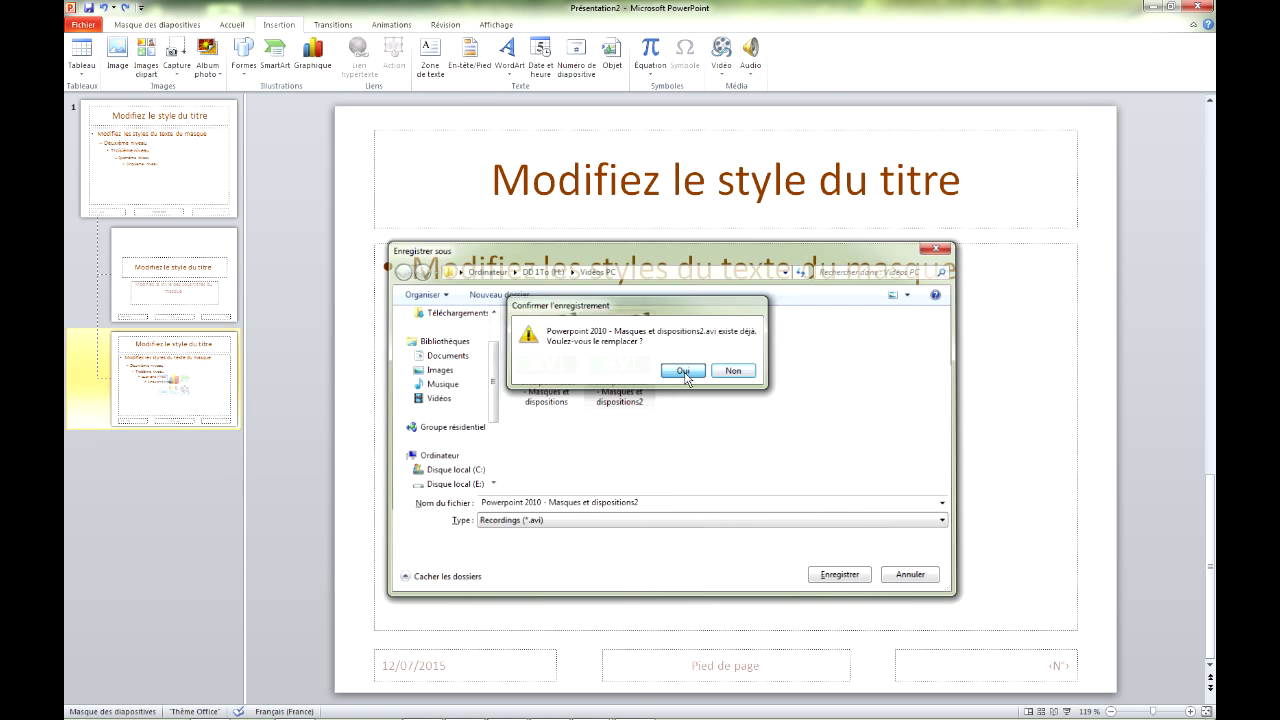
pyautogui.click(684, 372)
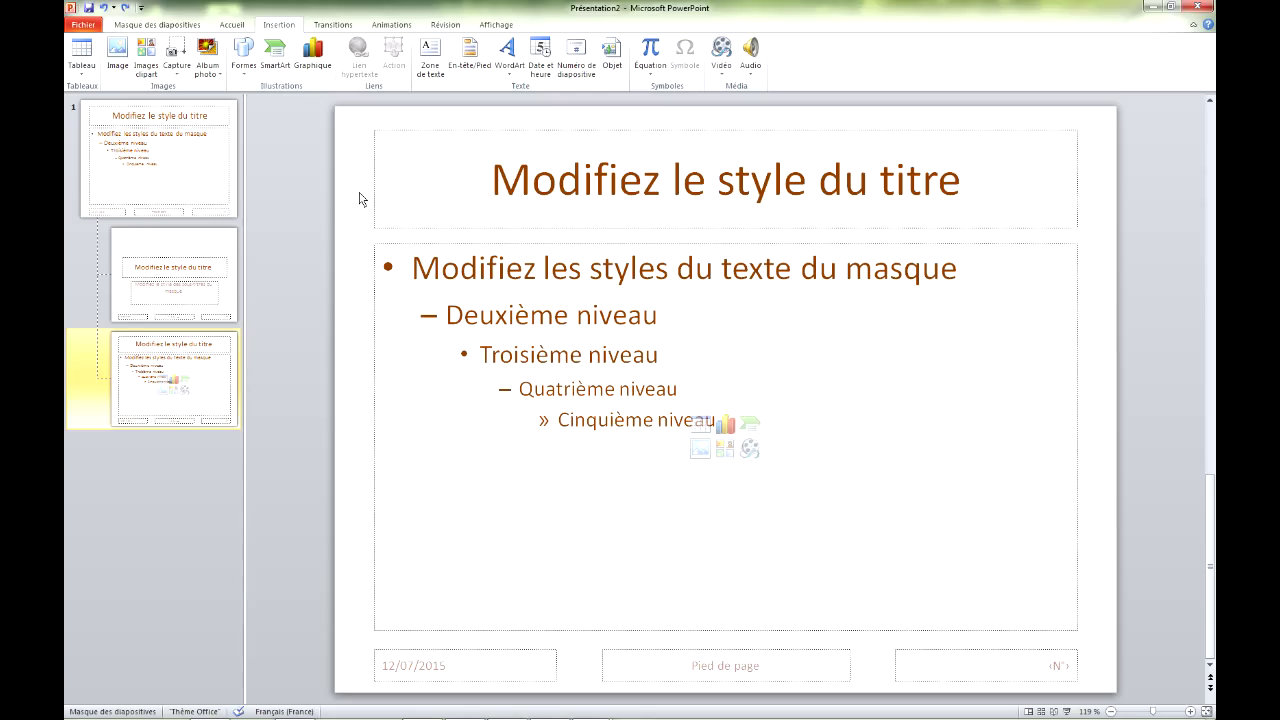
# Insert the pegase picture from the Vidéos YT folder onto the Titre et contenu layout
pyautogui.click(84, 118)
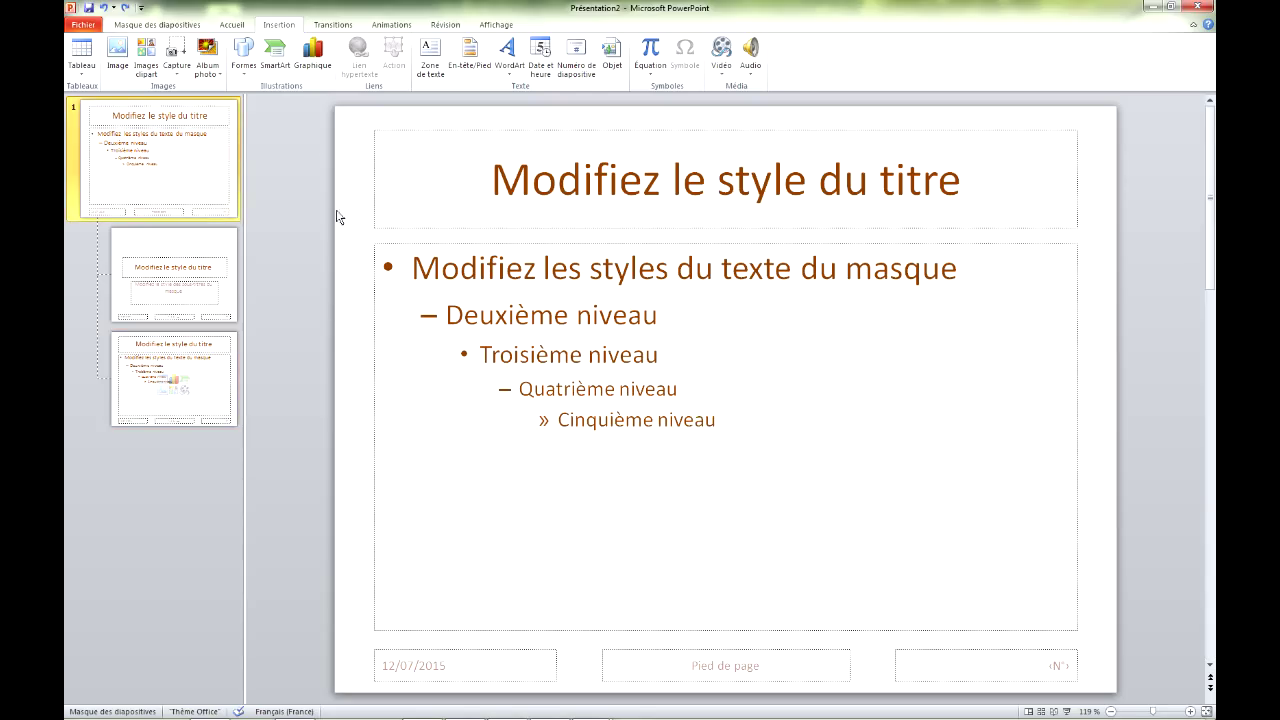
pyautogui.click(118, 348)
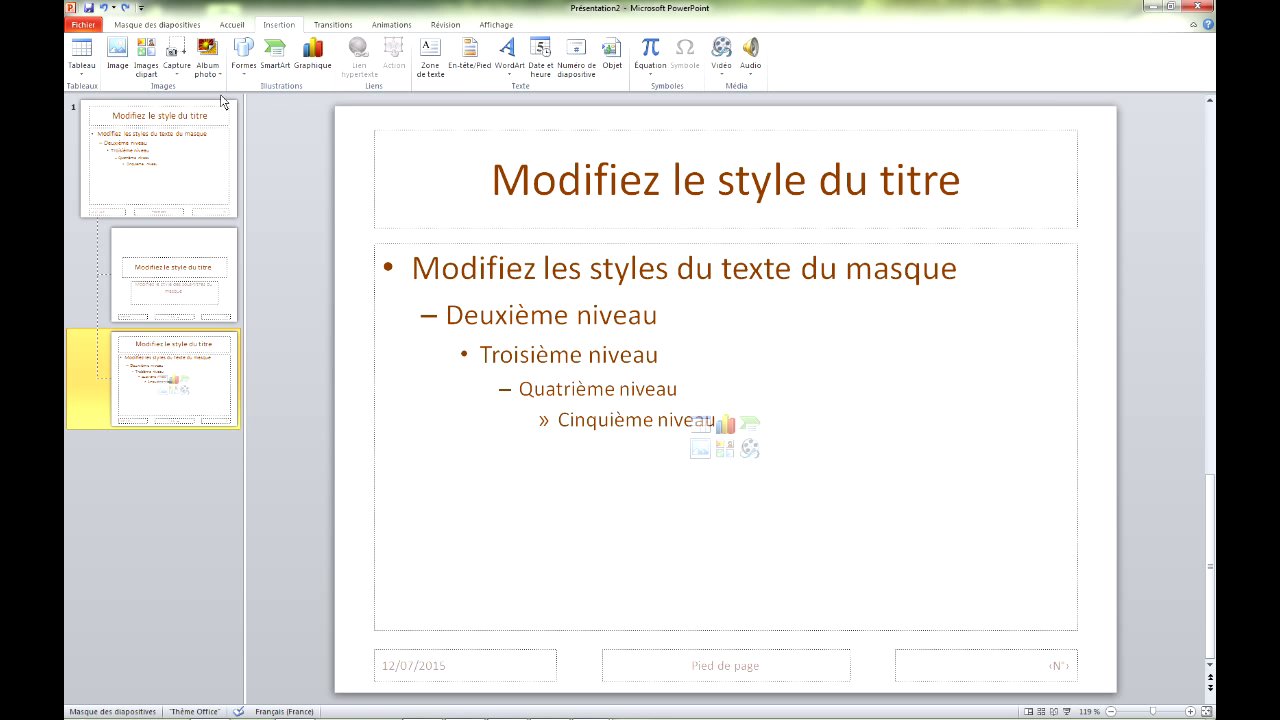
pyautogui.click(117, 55)
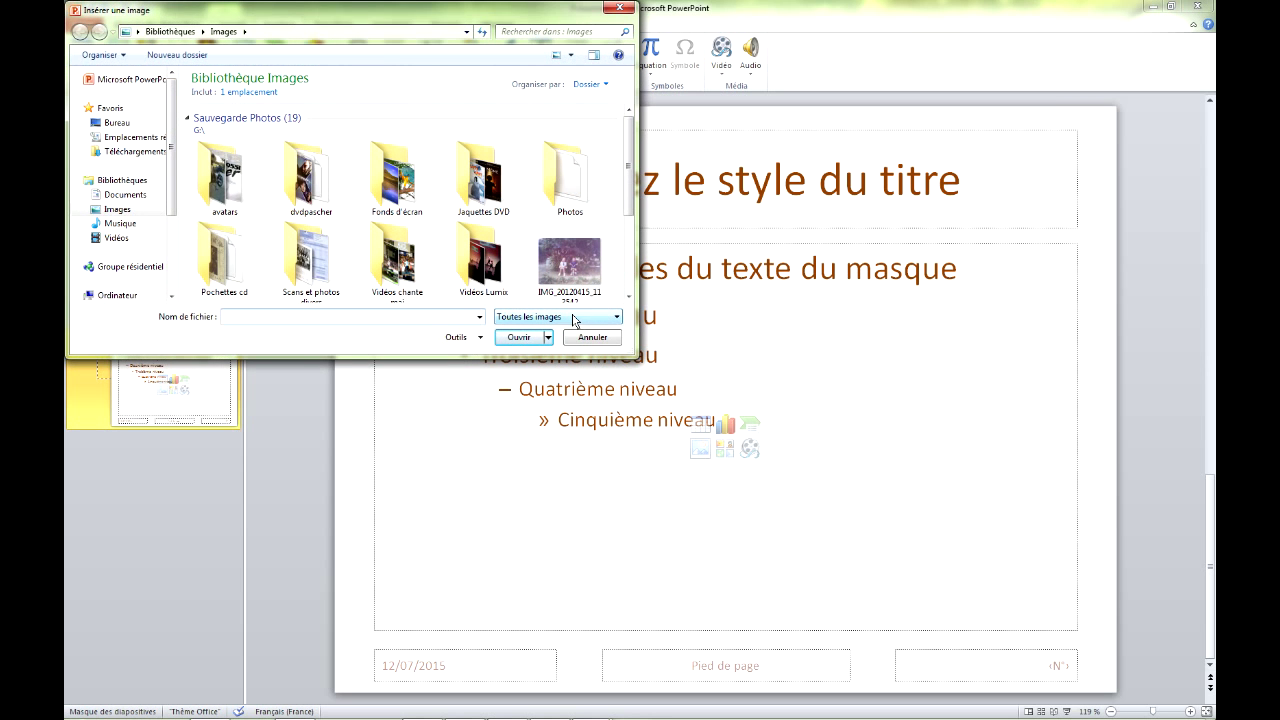
pyautogui.click(117, 122)
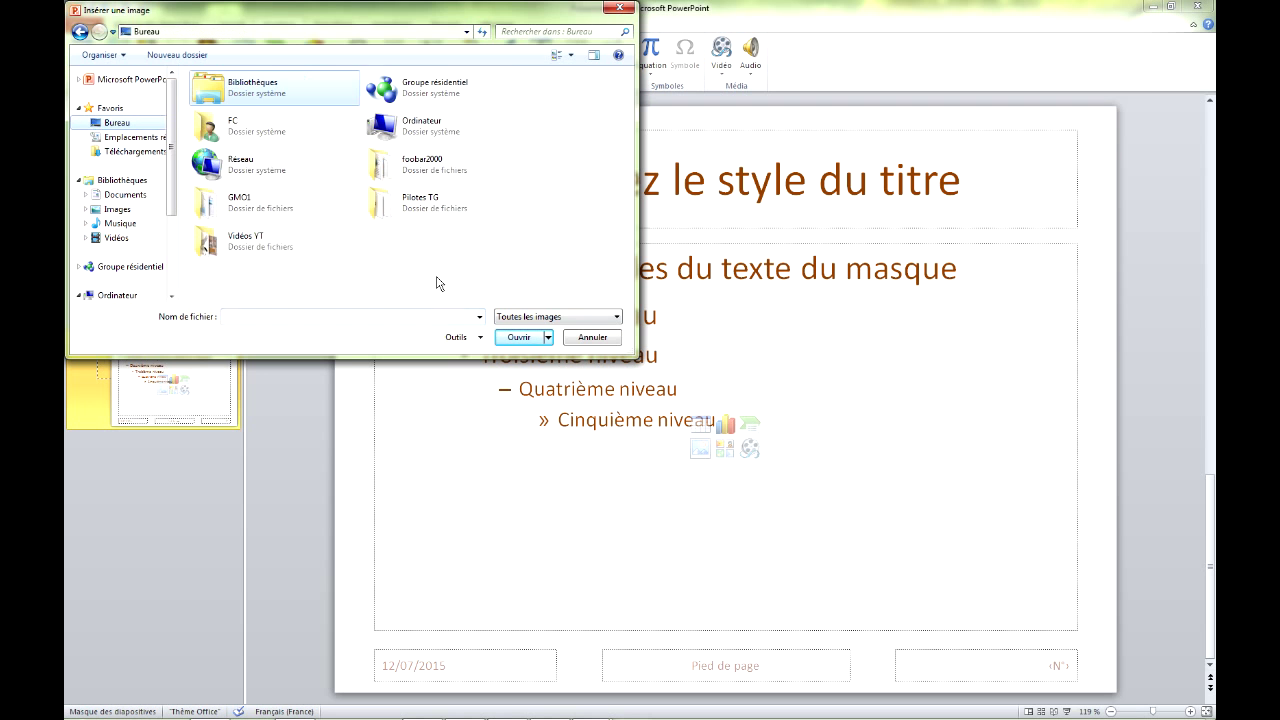
pyautogui.doubleClick(262, 250)
pyautogui.click(236, 116)
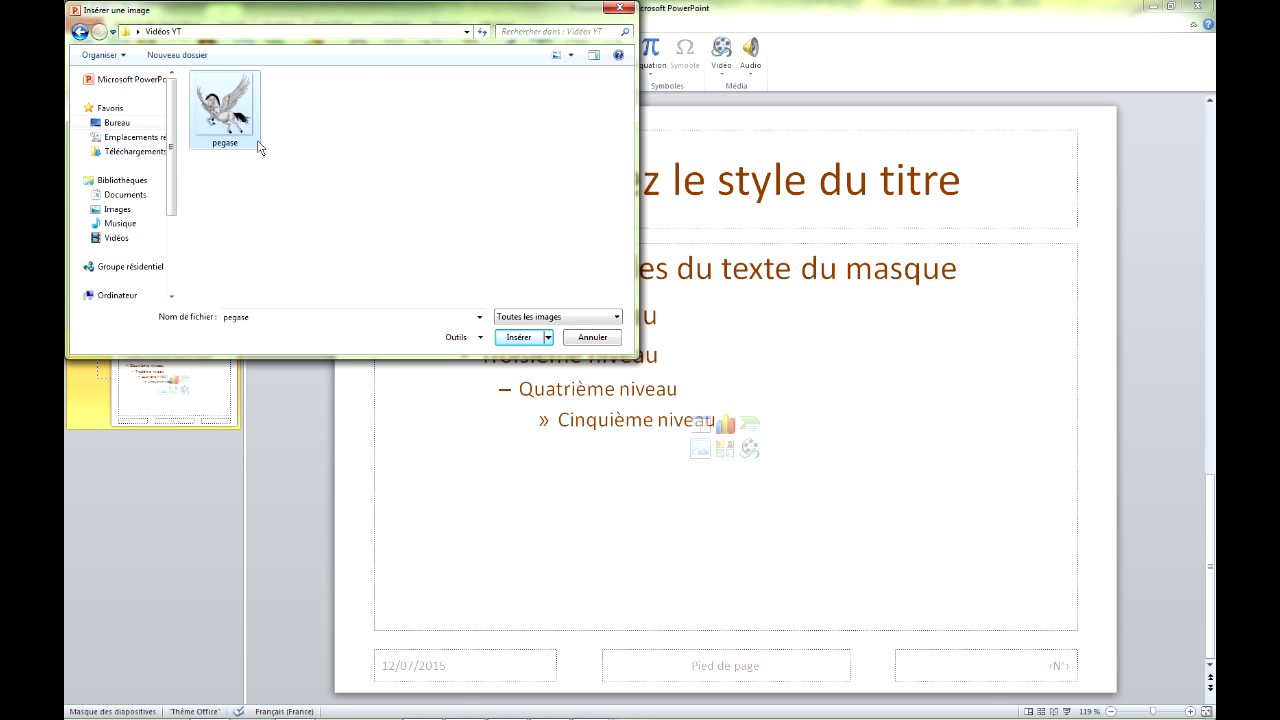
pyautogui.click(522, 340)
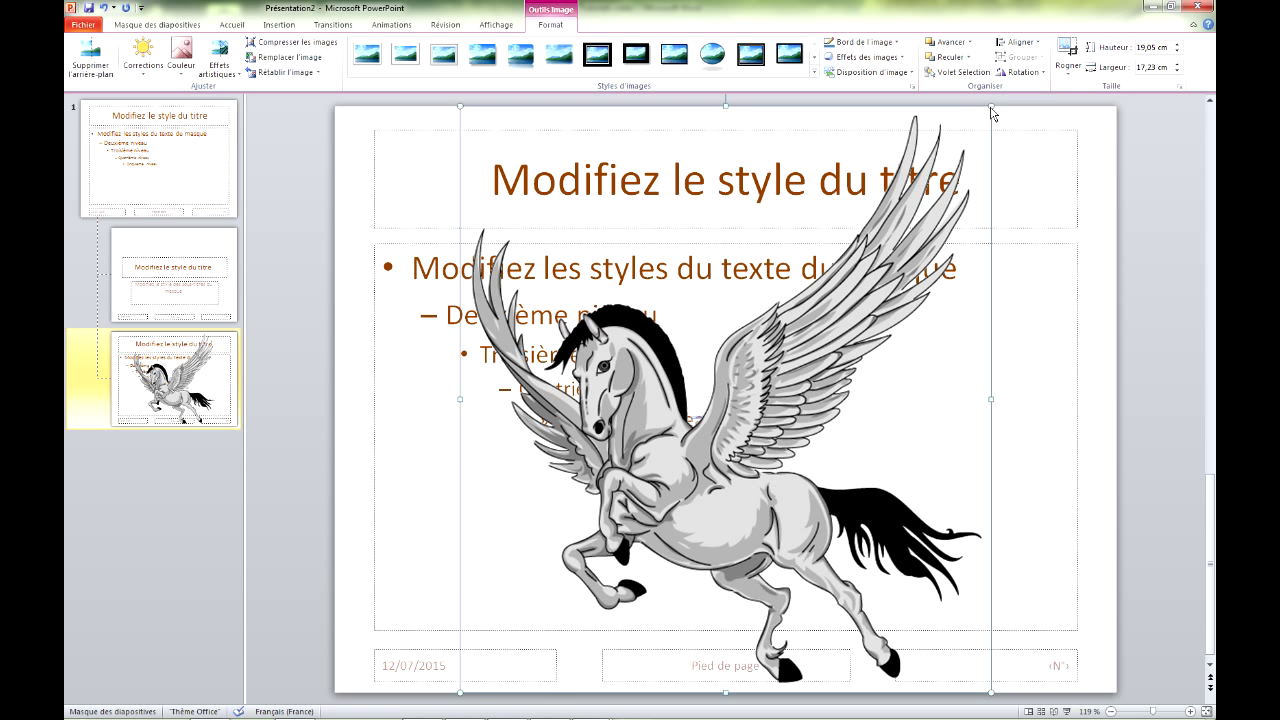
# Shrink the pegasus to logo size at top-left and narrow the title placeholder to clear it
pyautogui.moveTo(991, 108); pyautogui.dragTo(590, 578)
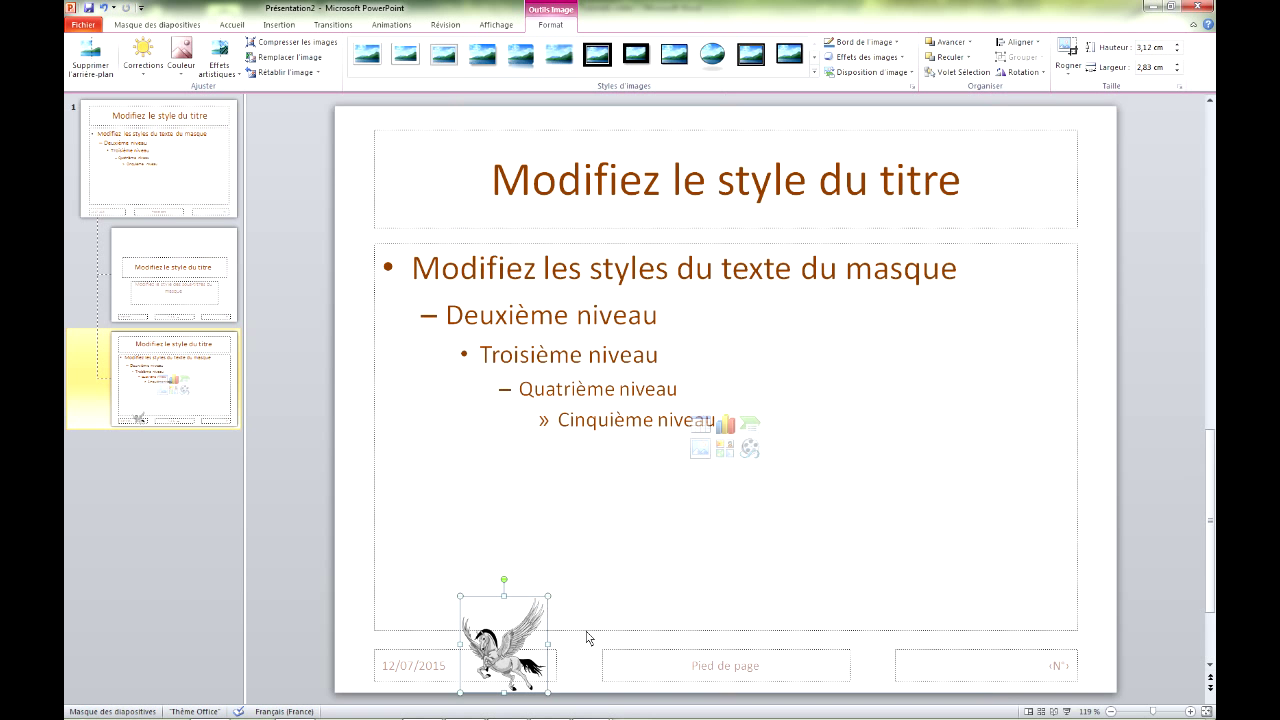
pyautogui.moveTo(506, 654); pyautogui.dragTo(380, 170)
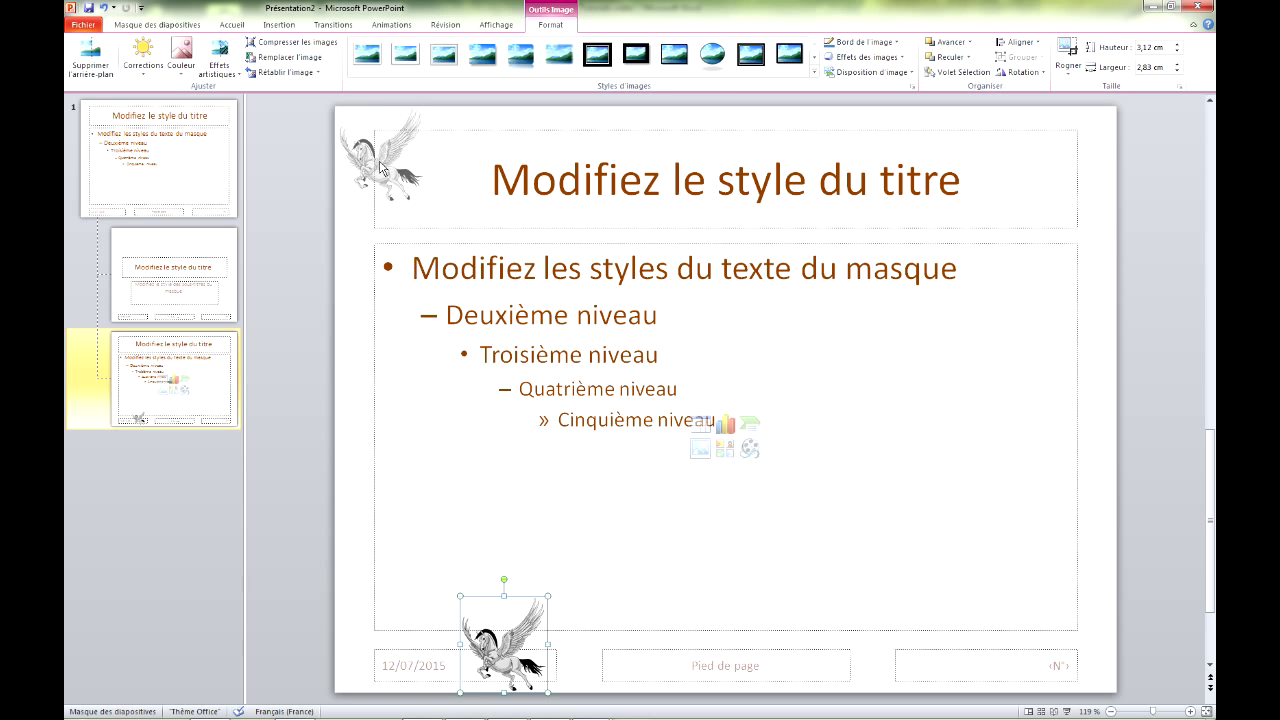
pyautogui.click(360, 262)
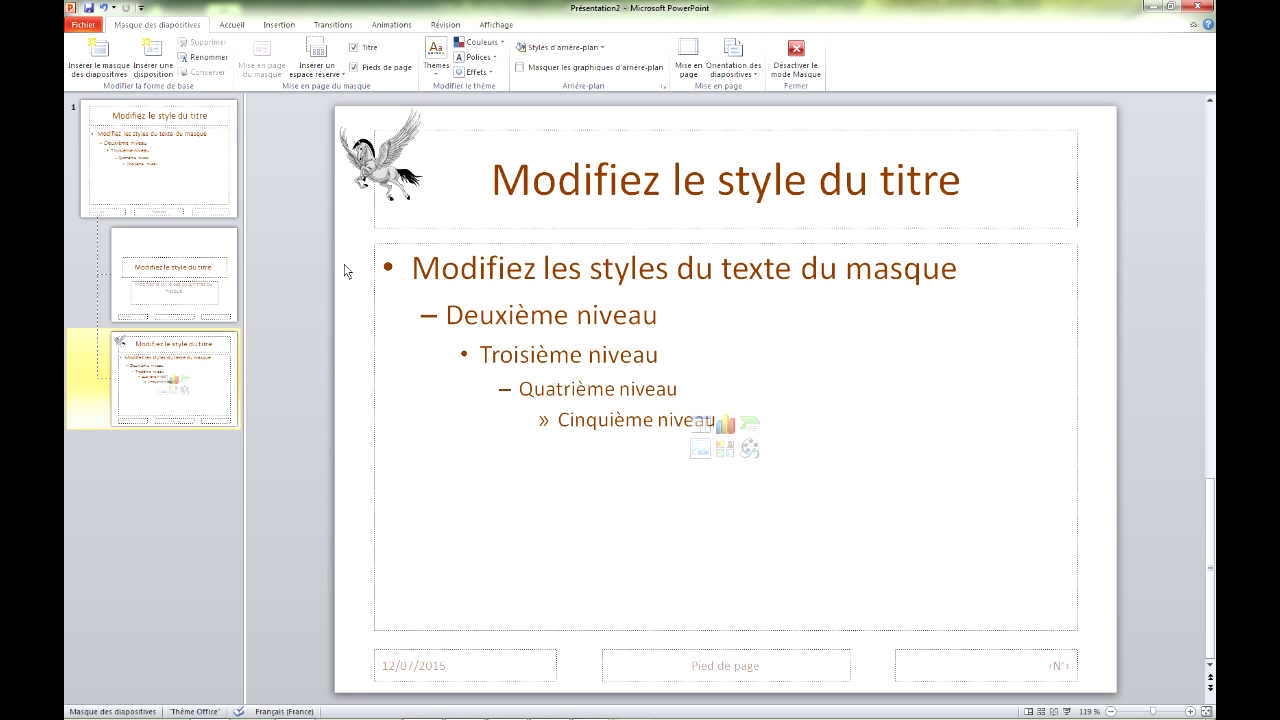
pyautogui.click(375, 210)
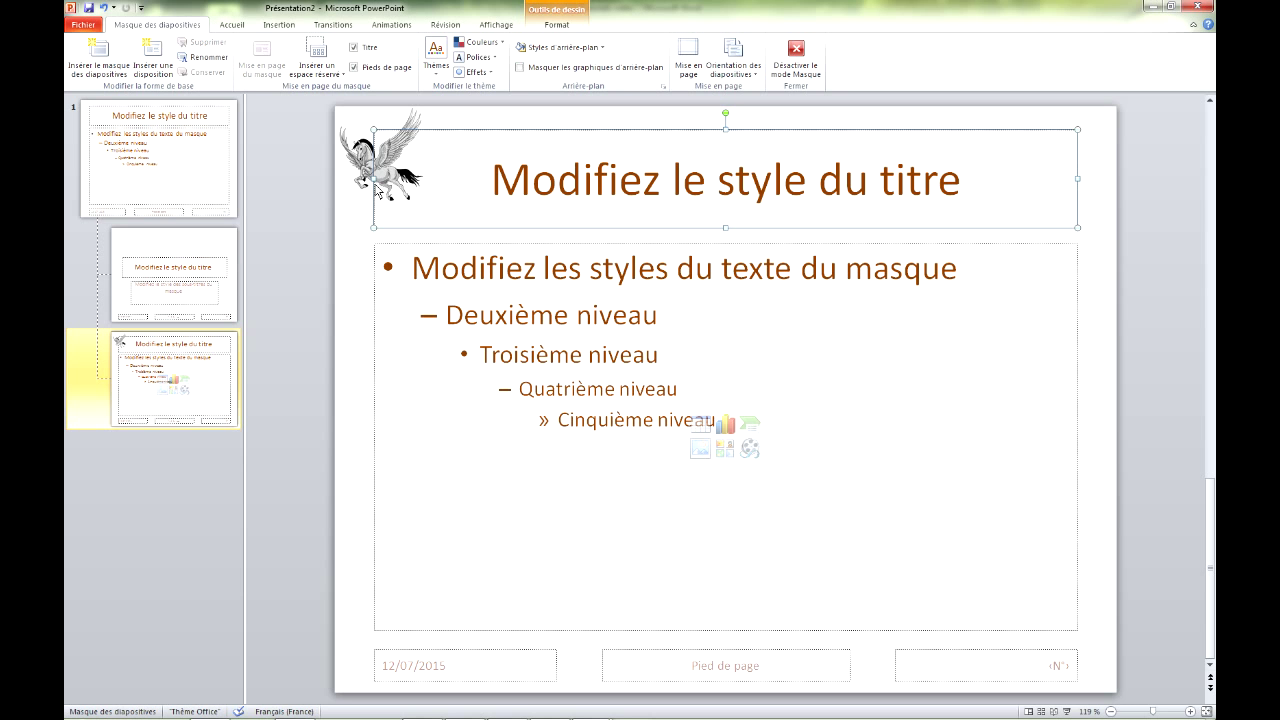
pyautogui.moveTo(374, 178); pyautogui.dragTo(437, 178)
pyautogui.click(353, 230)
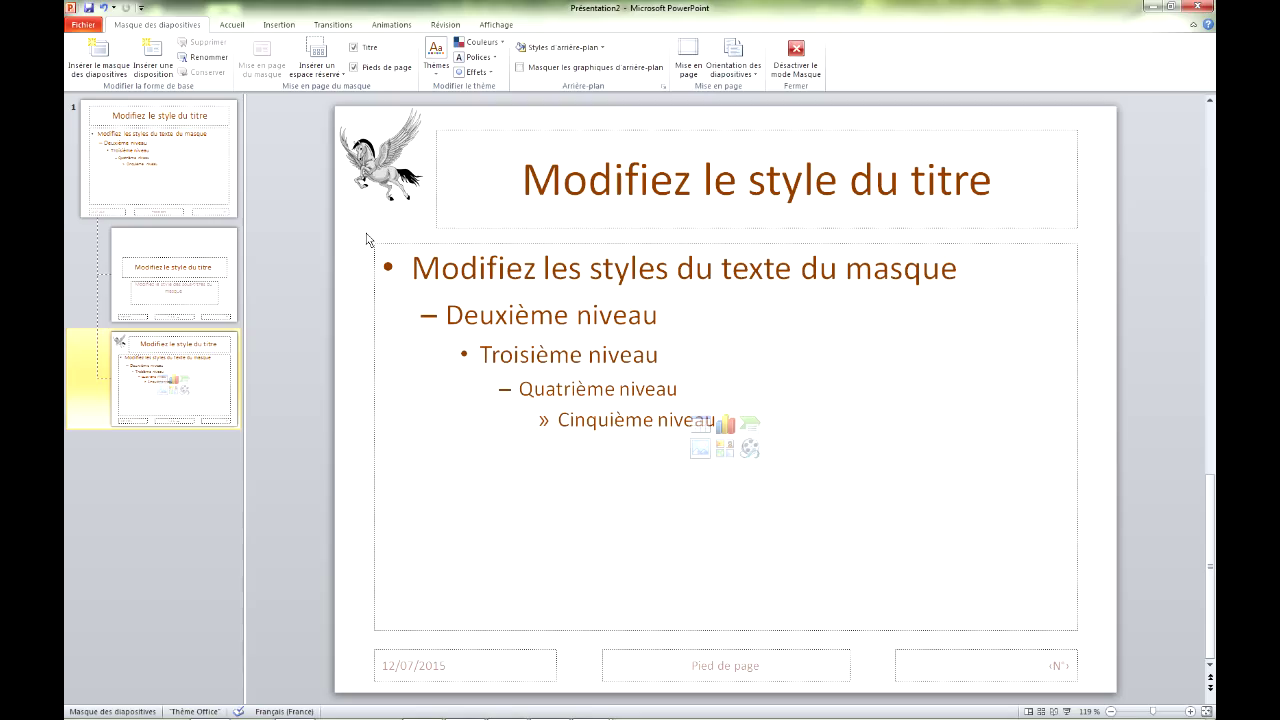
# Leave master view and review slides 1–4, confirming the pegasus logo on Diapo 1–3 only
pyautogui.click(804, 66)
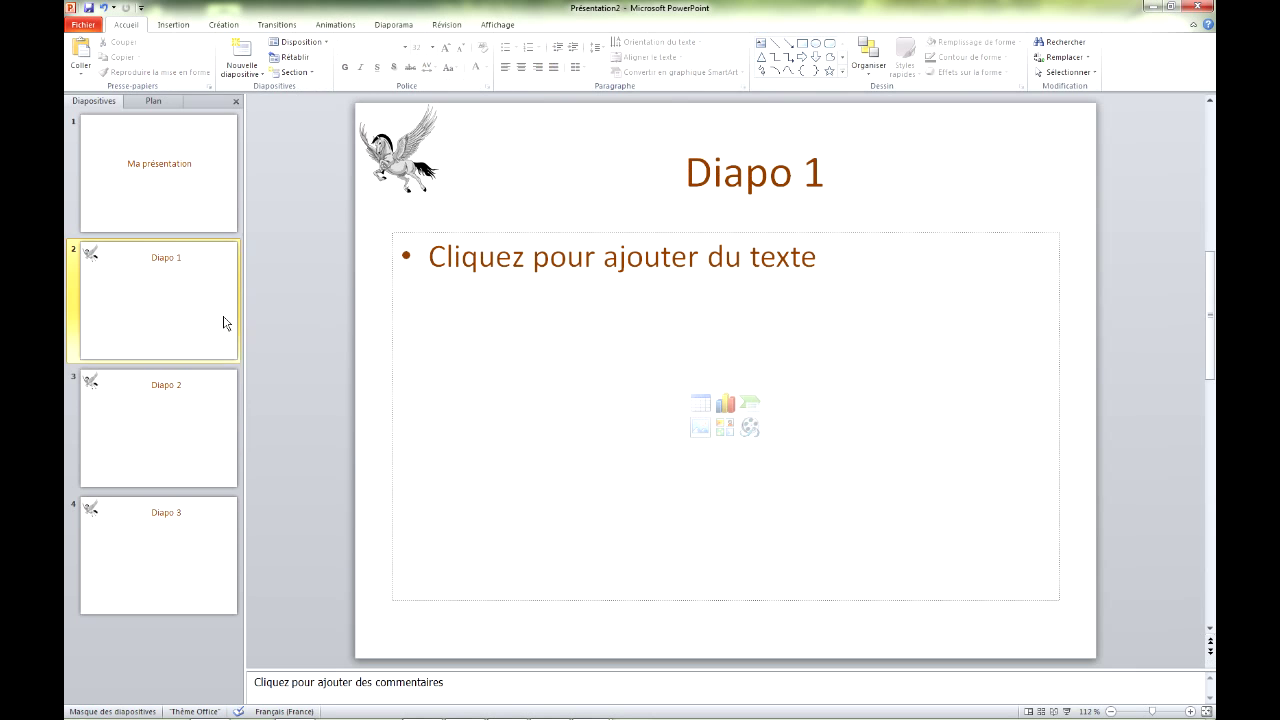
pyautogui.click(145, 430)
pyautogui.click(146, 554)
pyautogui.click(170, 265)
pyautogui.click(148, 430)
pyautogui.click(143, 545)
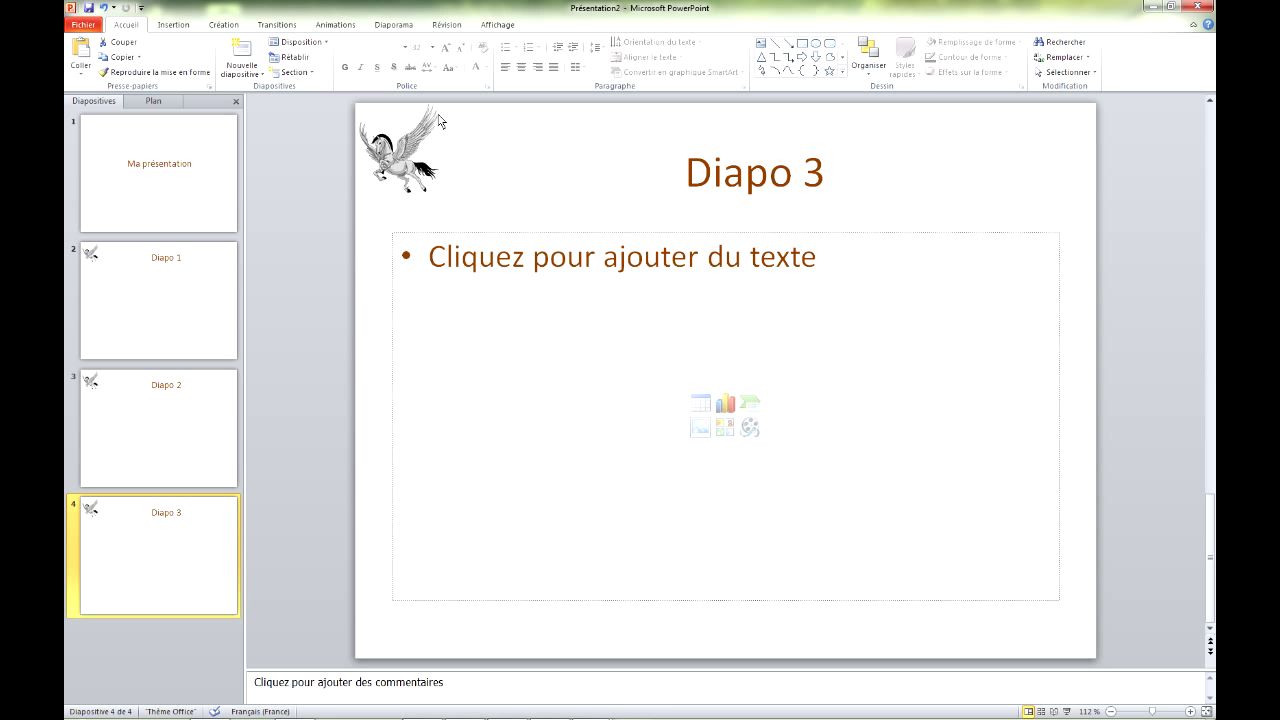
pyautogui.click(135, 152)
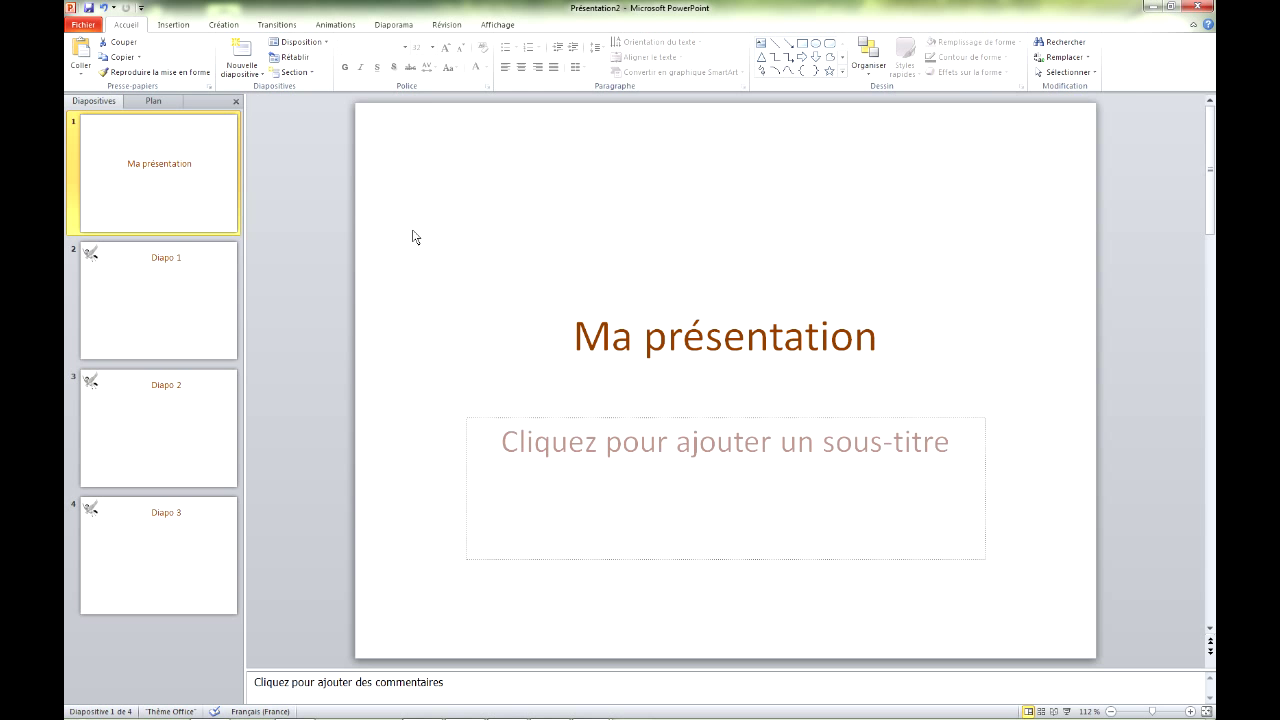
pyautogui.click(115, 292)
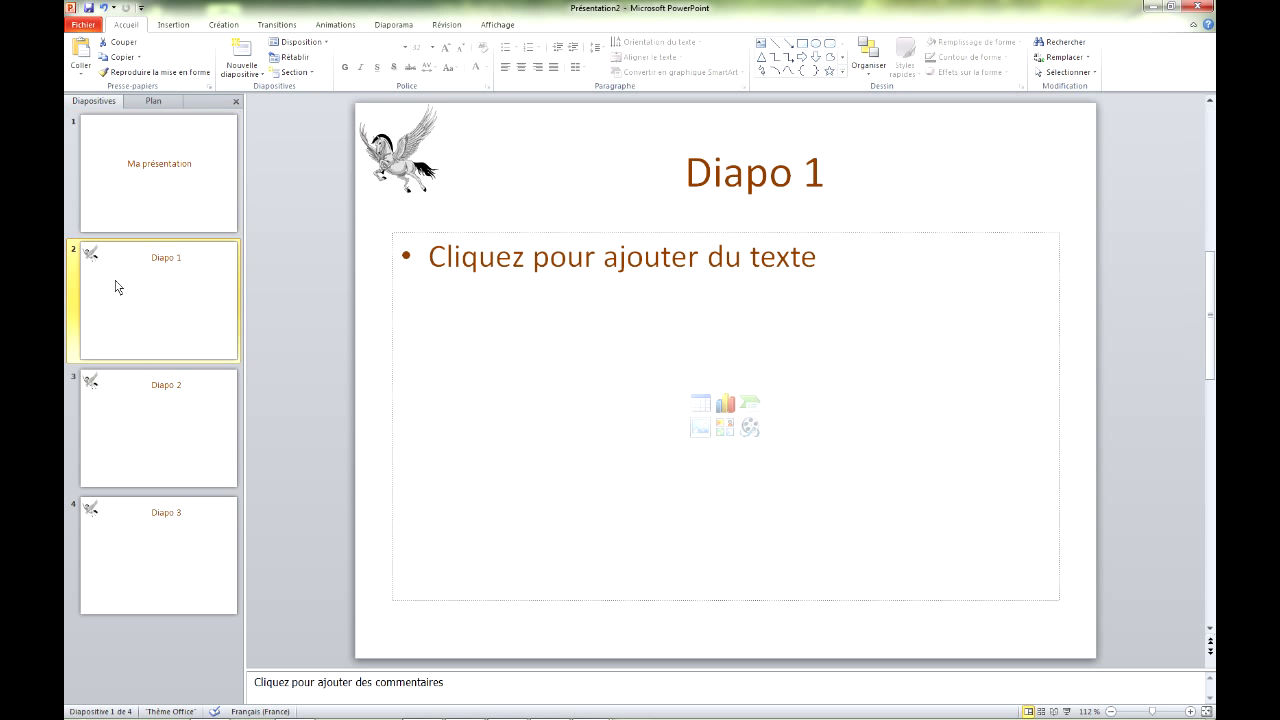
pyautogui.click(129, 153)
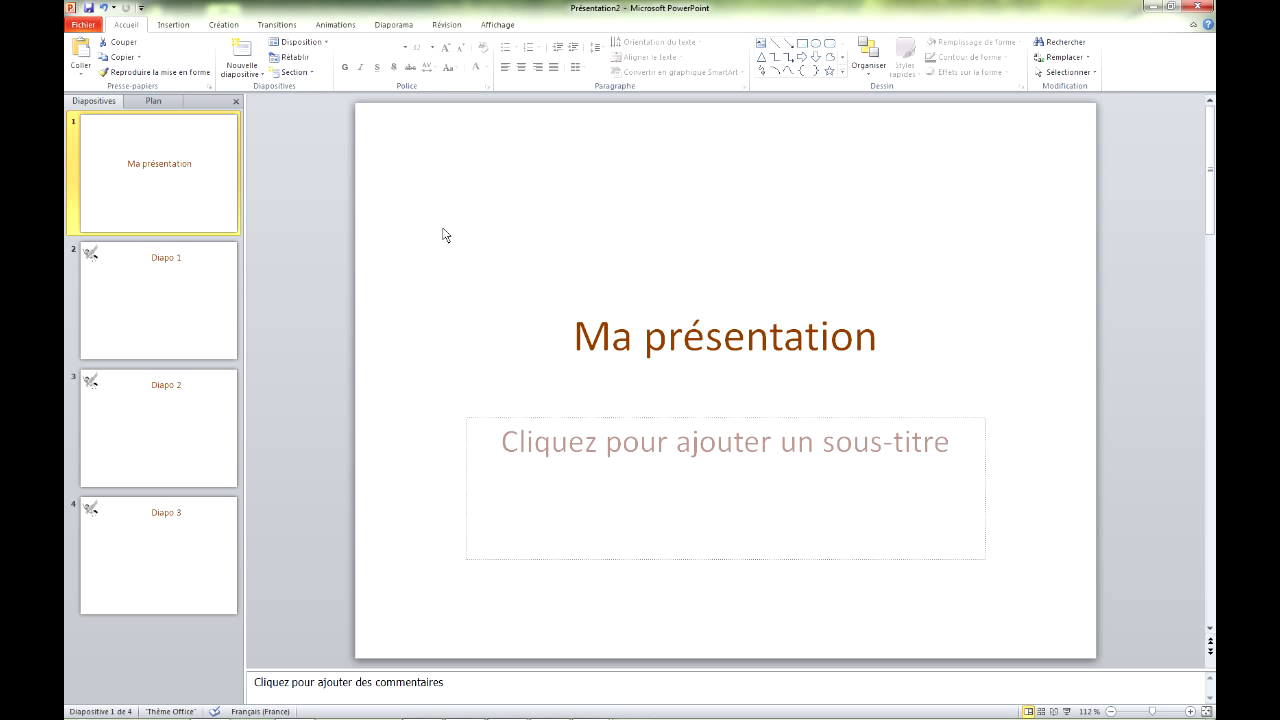
pyautogui.click(183, 310)
pyautogui.click(124, 448)
pyautogui.click(122, 537)
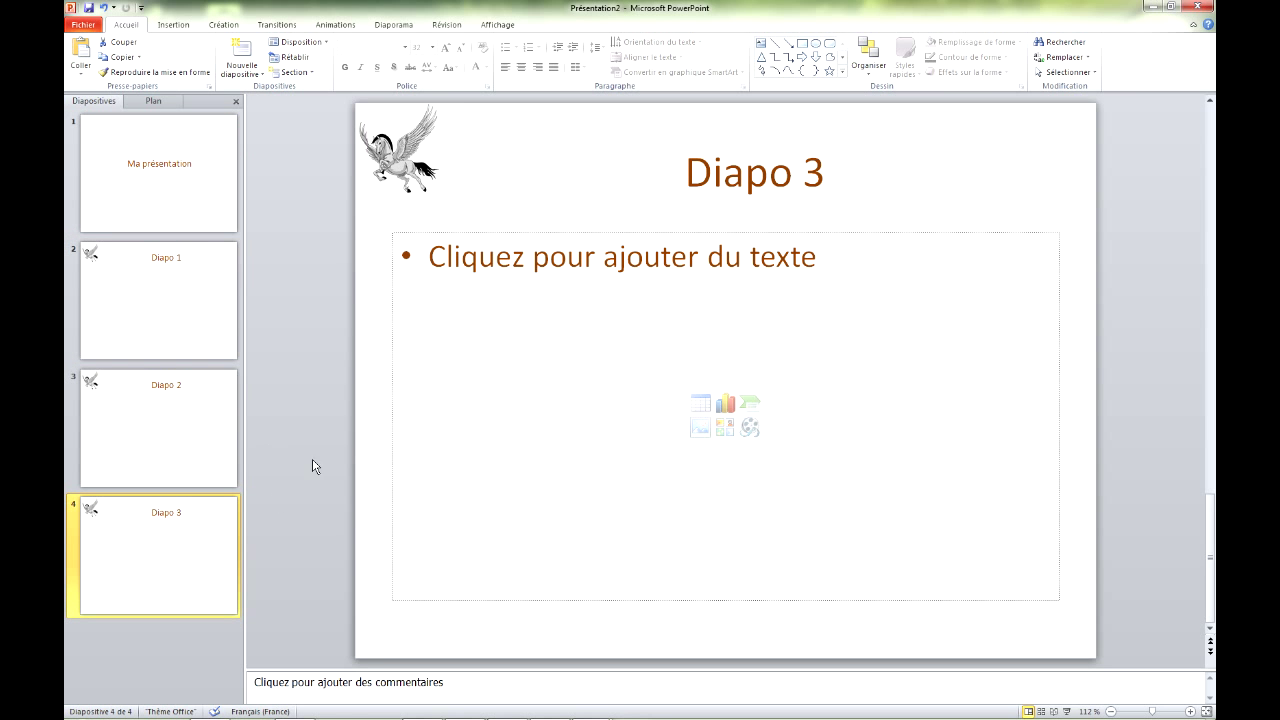
pyautogui.click(415, 160)
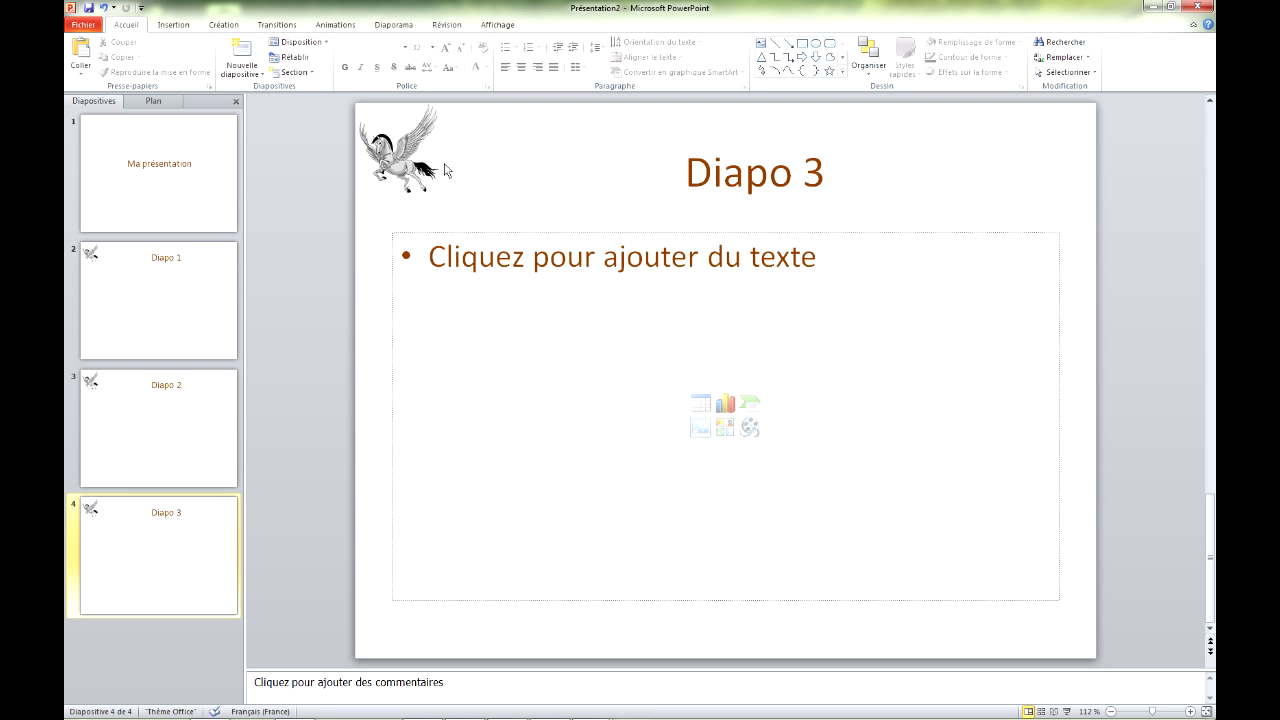
# Open Masque des diapositives and place the insertion point just after the pegasus content layout
pyautogui.click(508, 29)
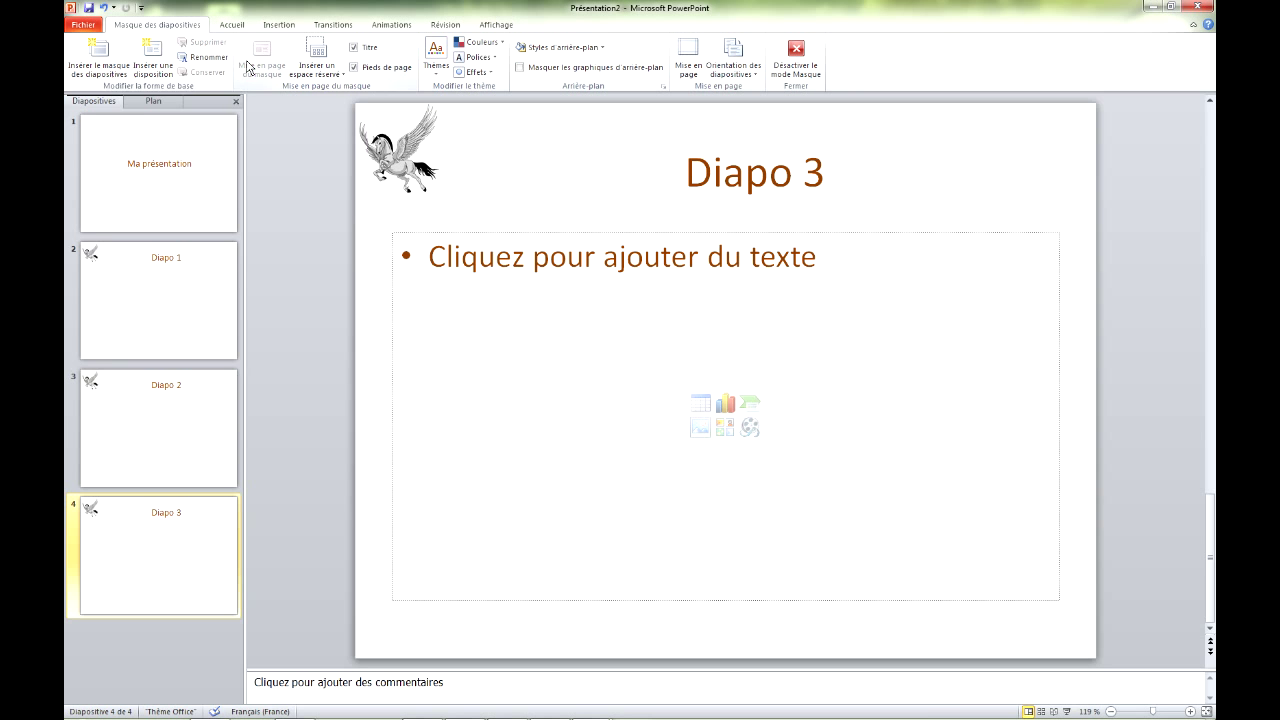
pyautogui.click(249, 67)
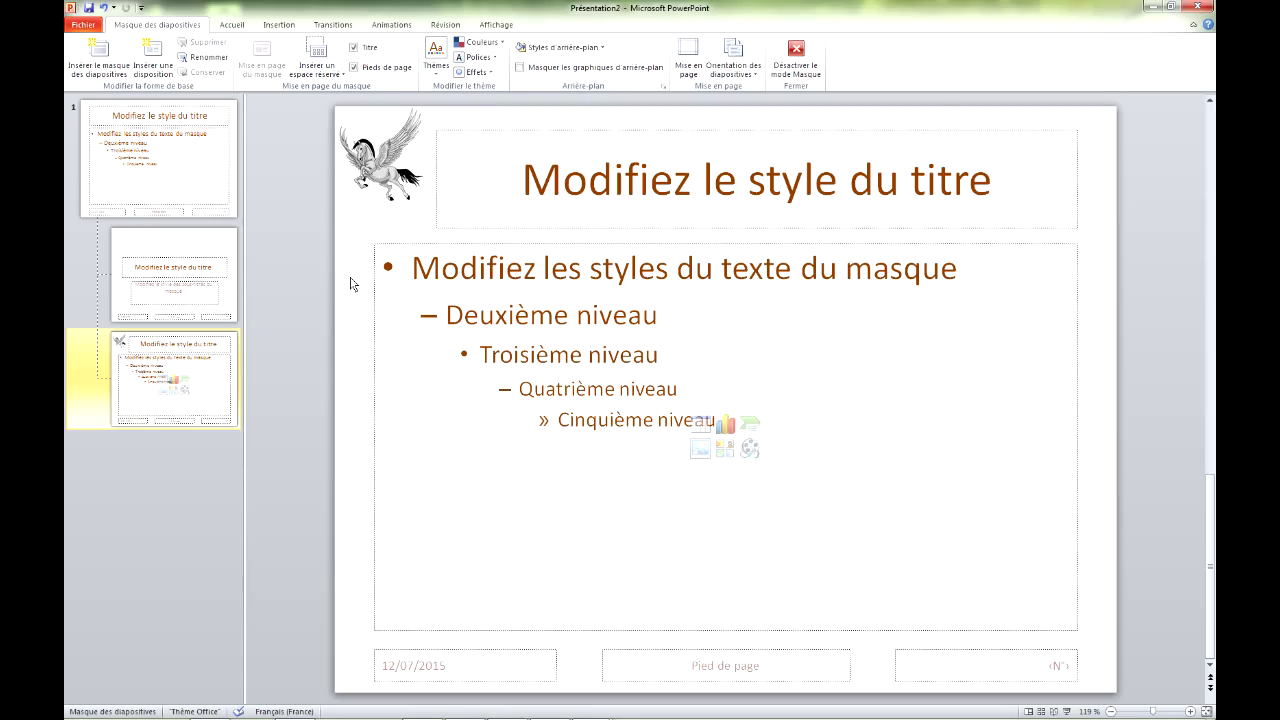
pyautogui.rightClick(350, 284)
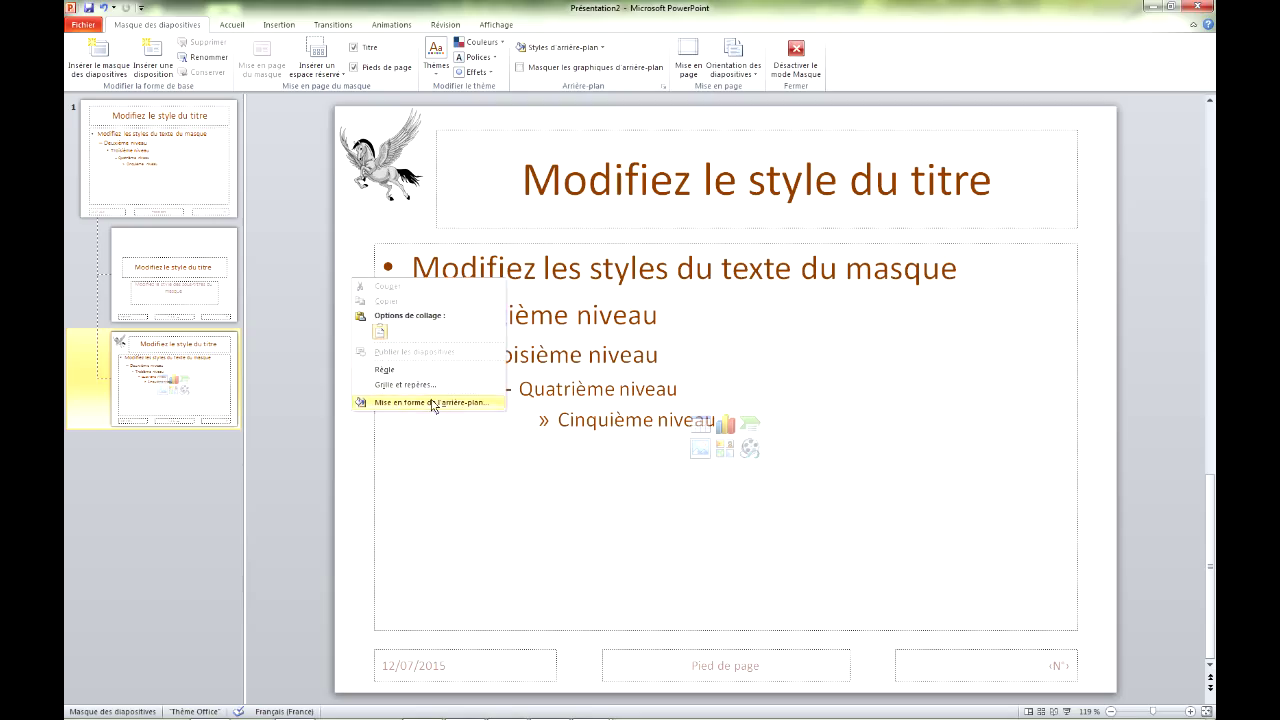
pyautogui.click(350, 248)
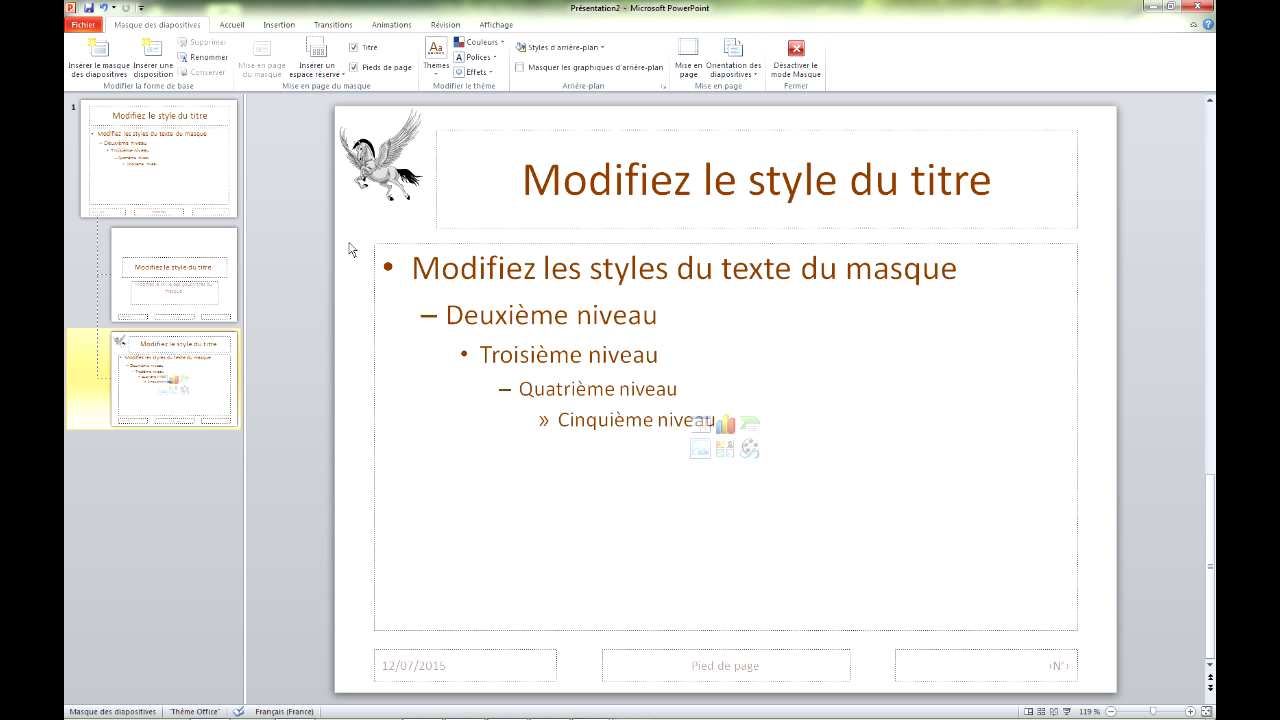
pyautogui.click(230, 165)
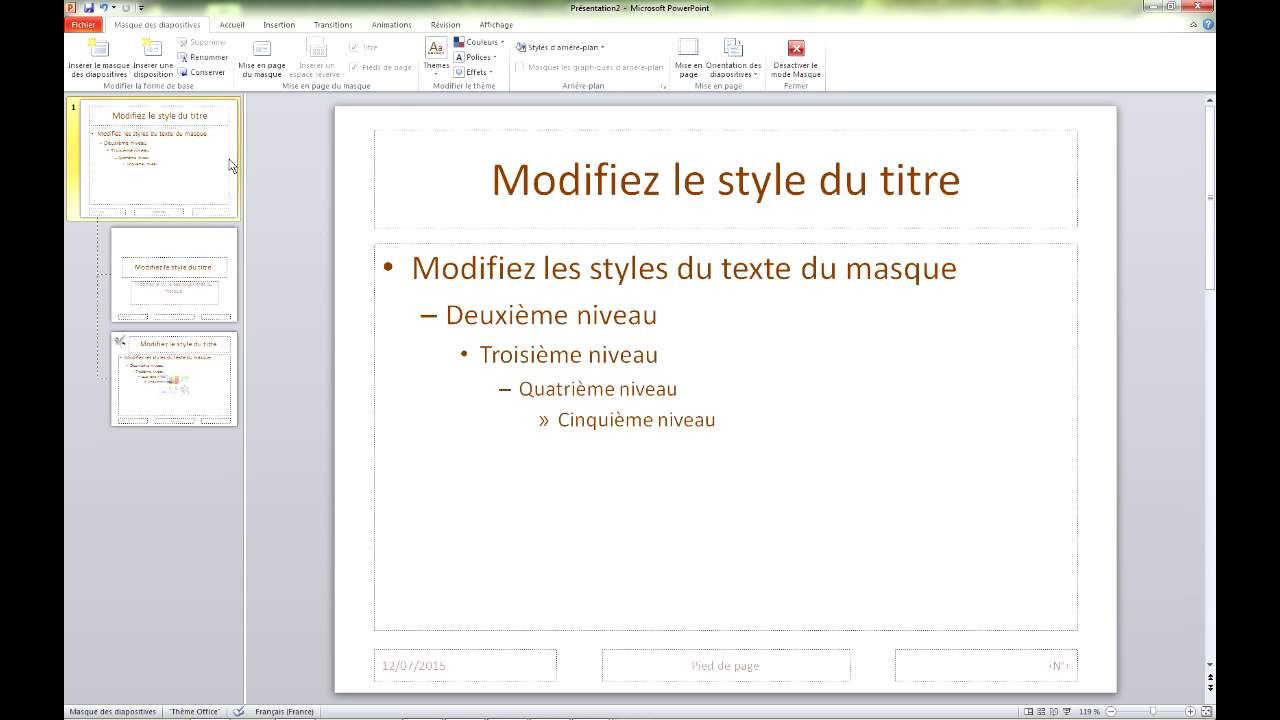
pyautogui.click(233, 384)
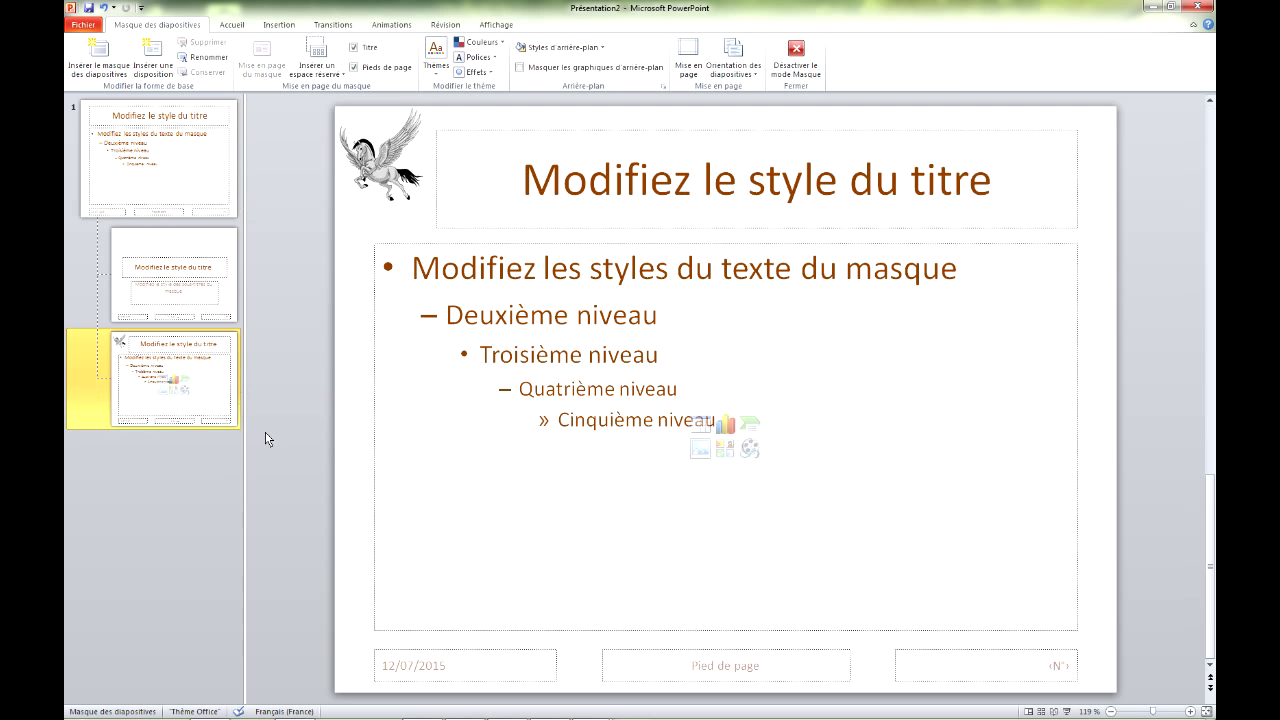
pyautogui.click(185, 468)
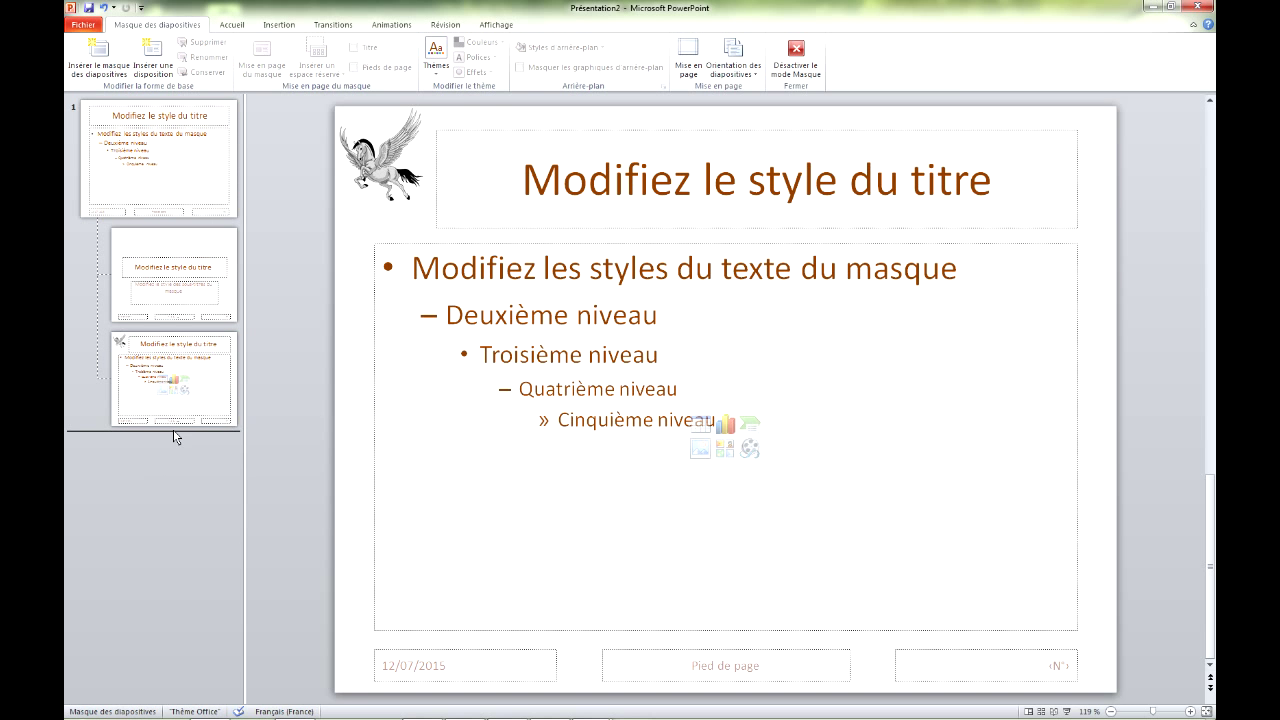
# Insert a new blank layout and delete its title placeholder
pyautogui.click(152, 60)
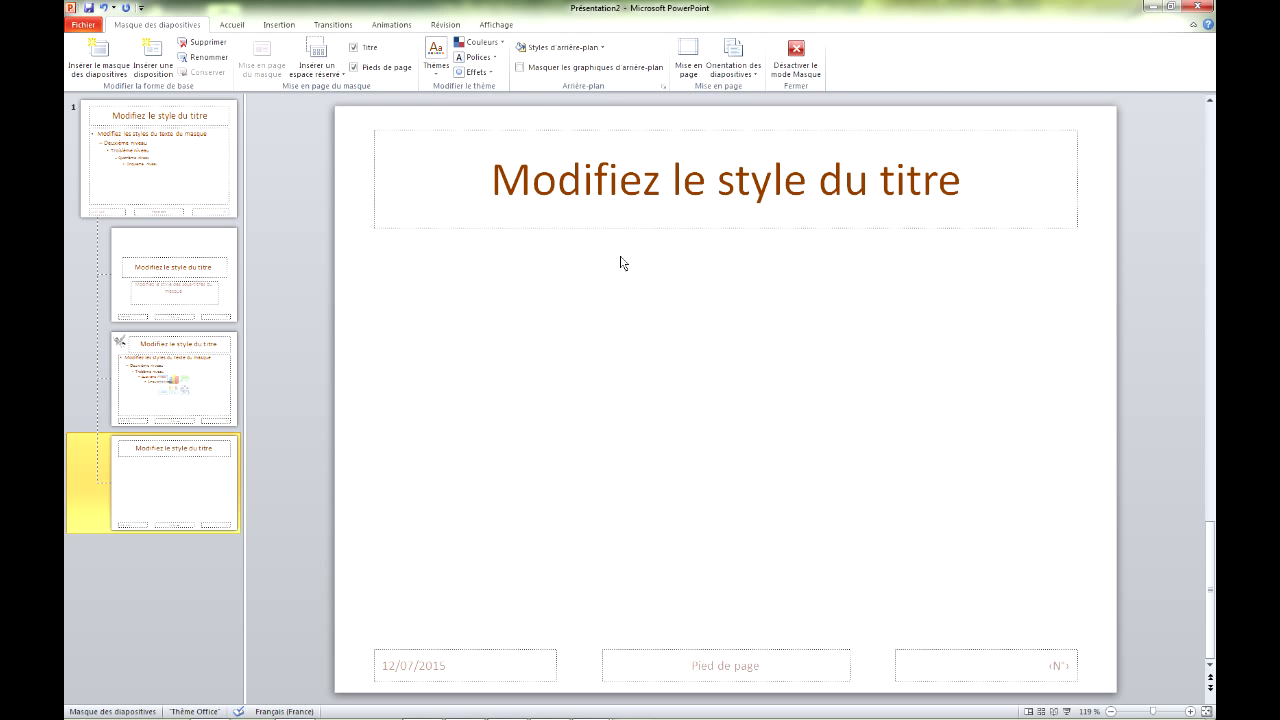
pyautogui.click(531, 231)
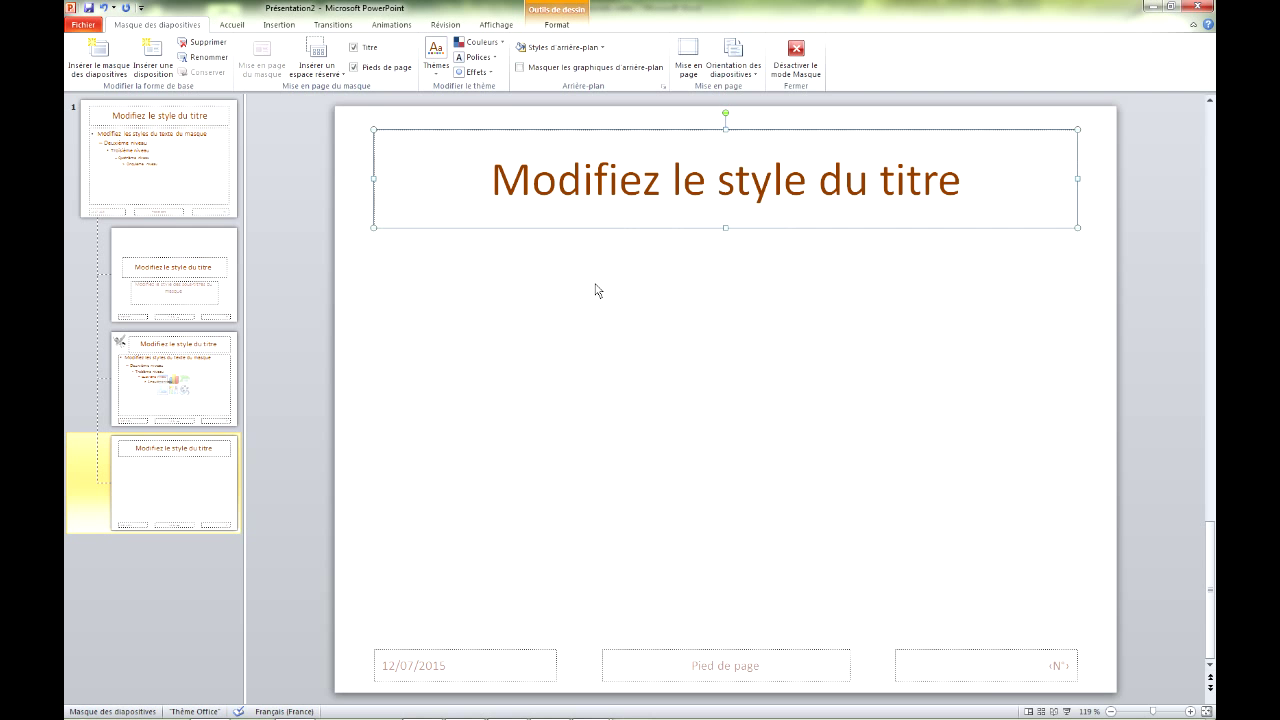
pyautogui.press('Delete')
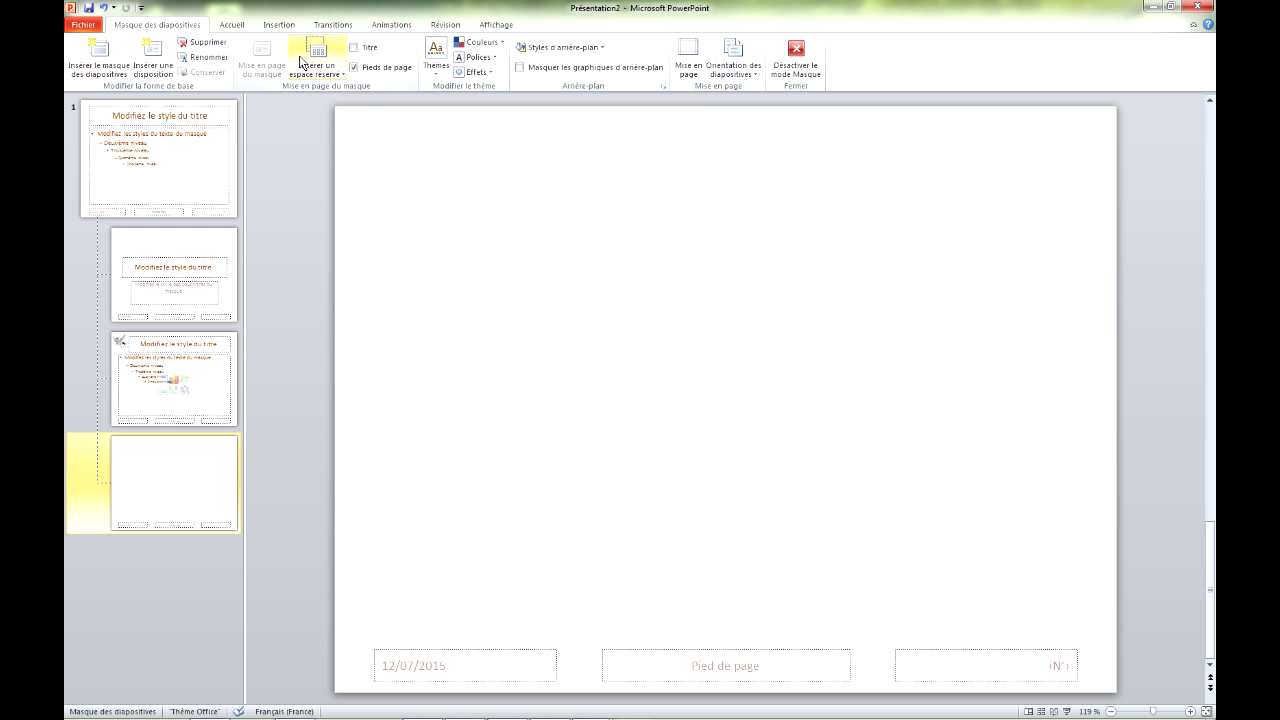
pyautogui.click(344, 78)
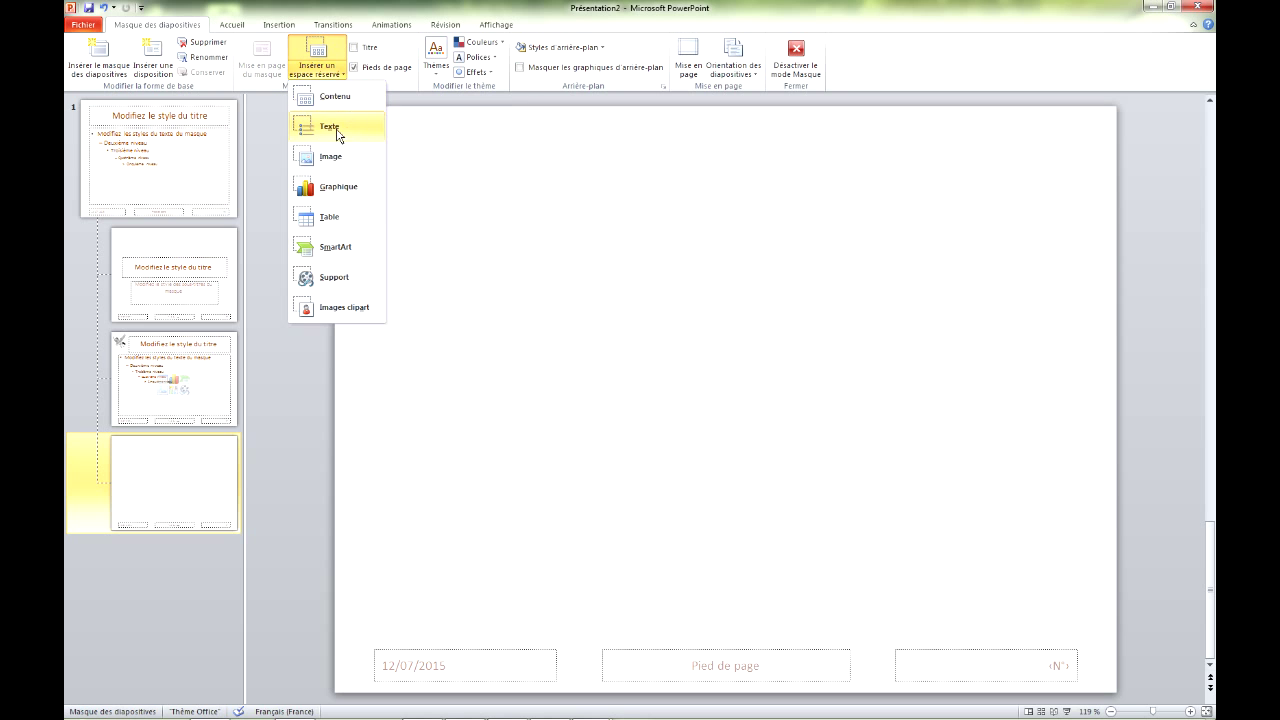
# Draw a large Texte placeholder on the right and a narrow Image placeholder on the left, then exit master view
pyautogui.click(331, 129)
pyautogui.moveTo(486, 210); pyautogui.dragTo(1084, 517)
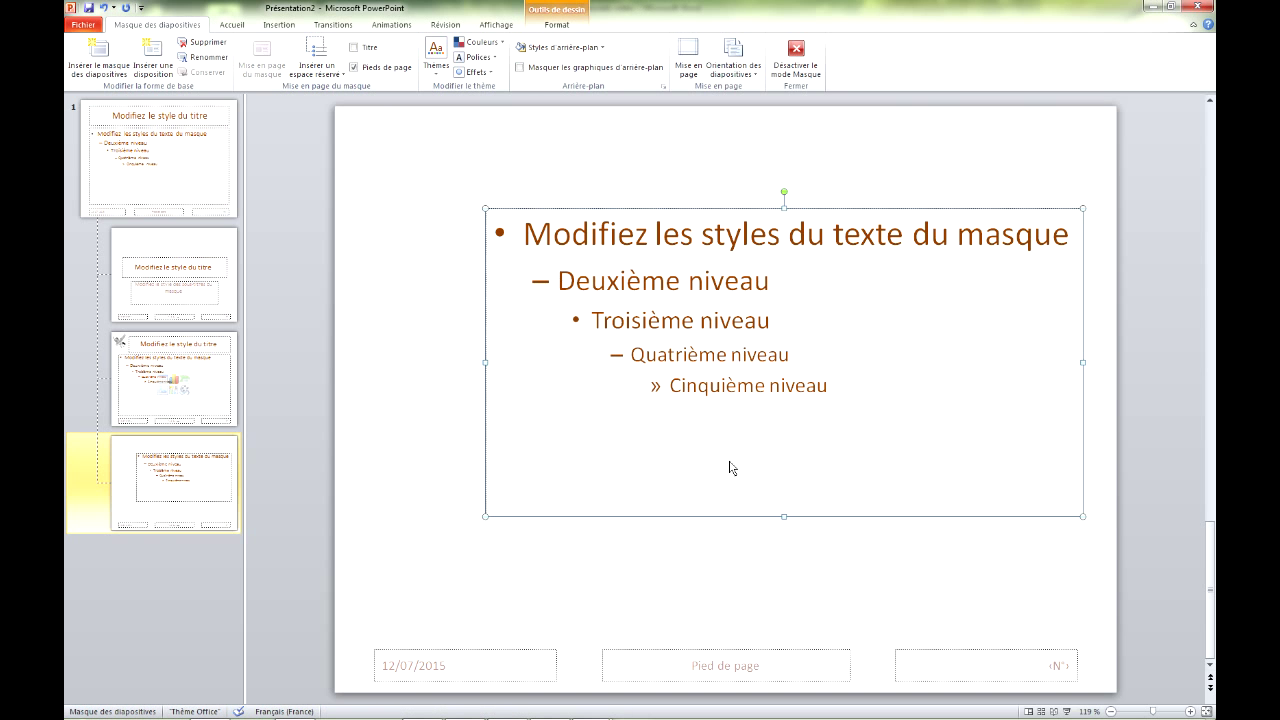
pyautogui.click(340, 74)
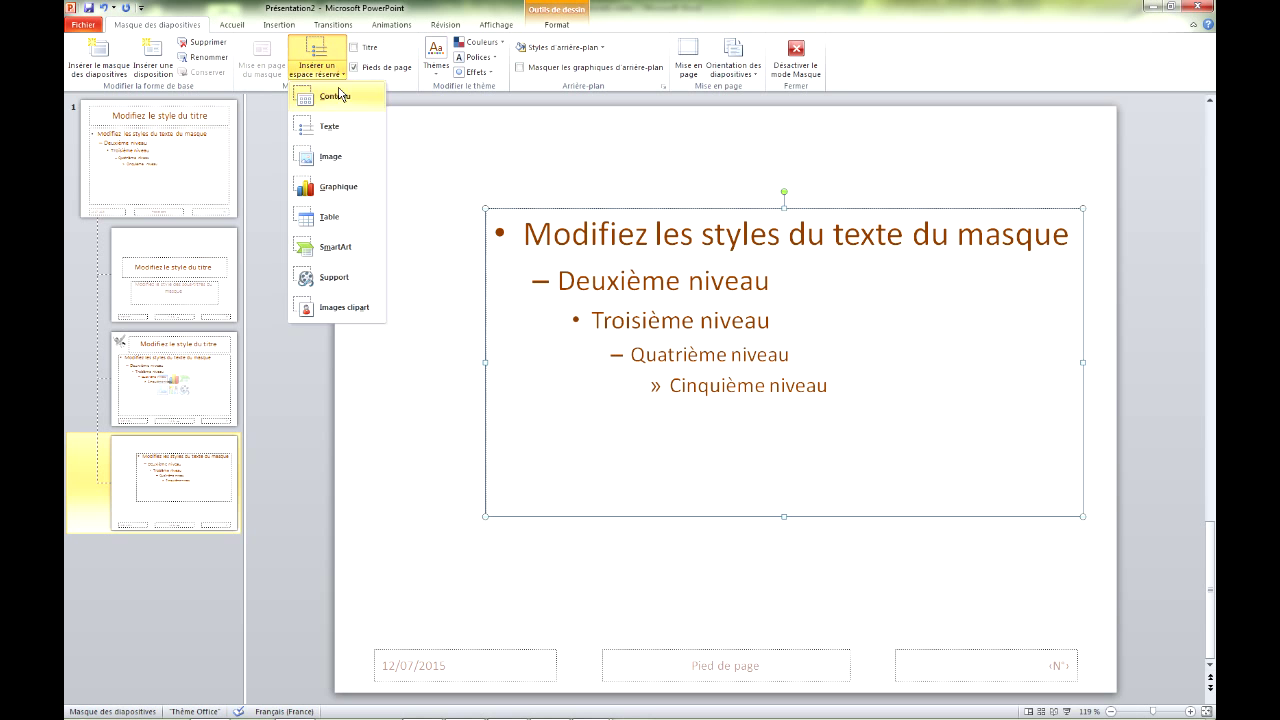
pyautogui.click(322, 160)
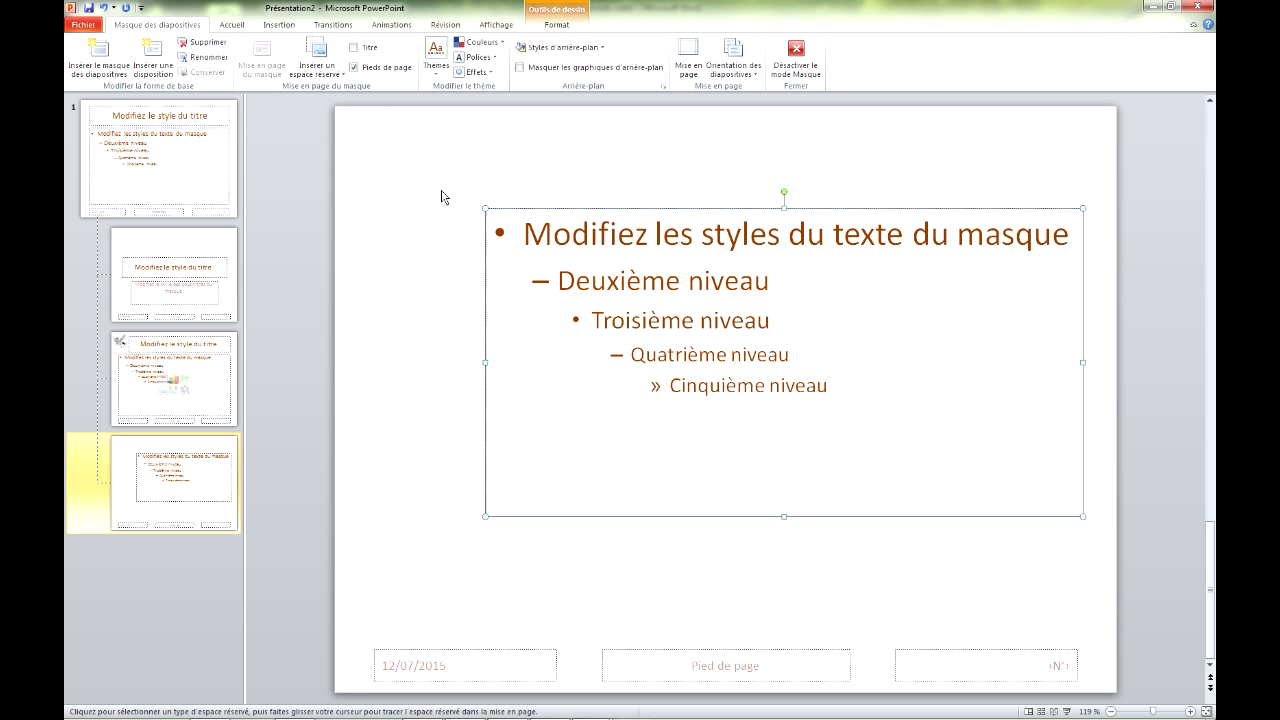
pyautogui.moveTo(468, 208); pyautogui.dragTo(351, 516)
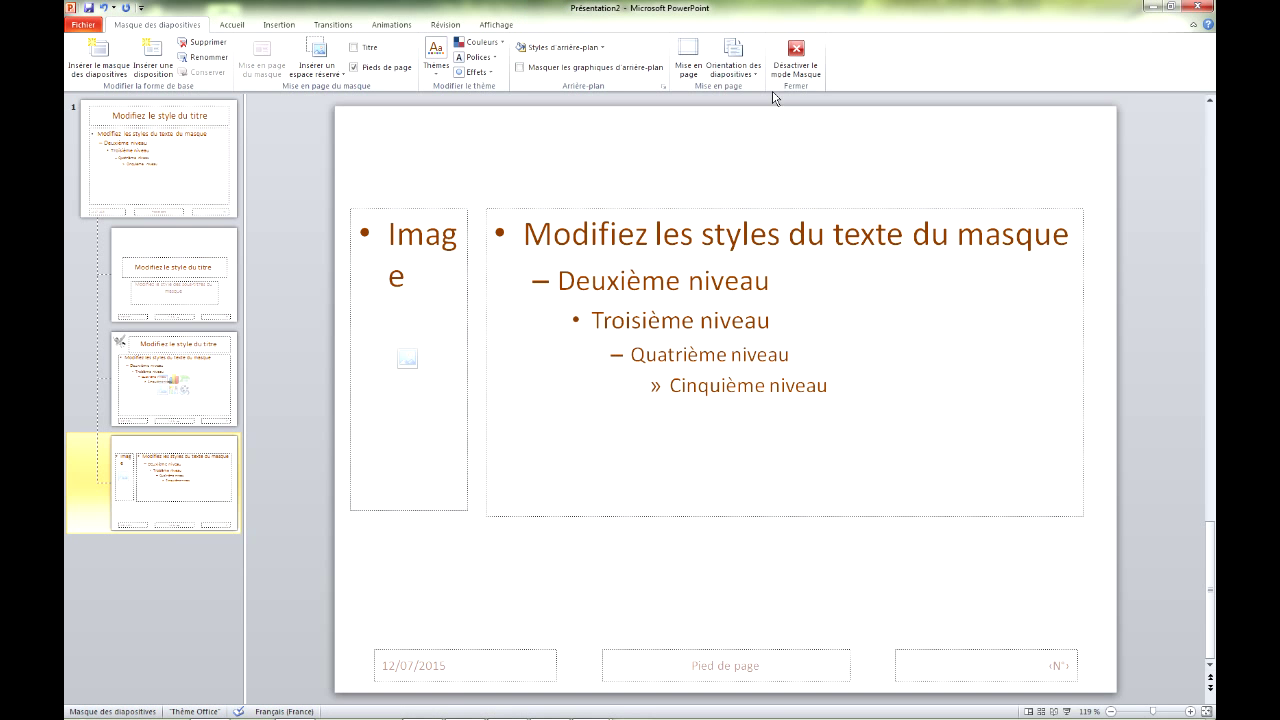
pyautogui.click(797, 56)
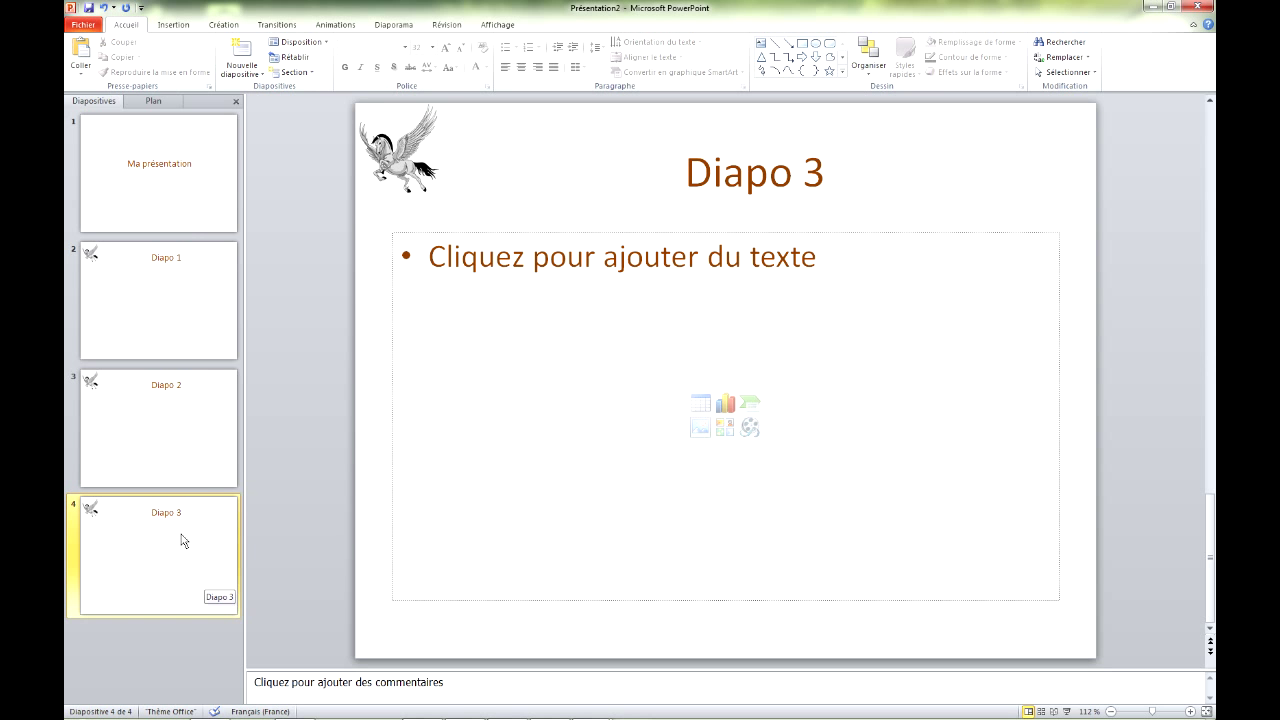
# Choose Disposition personnalisée from the Disposition menu for slide 4
pyautogui.click(299, 42)
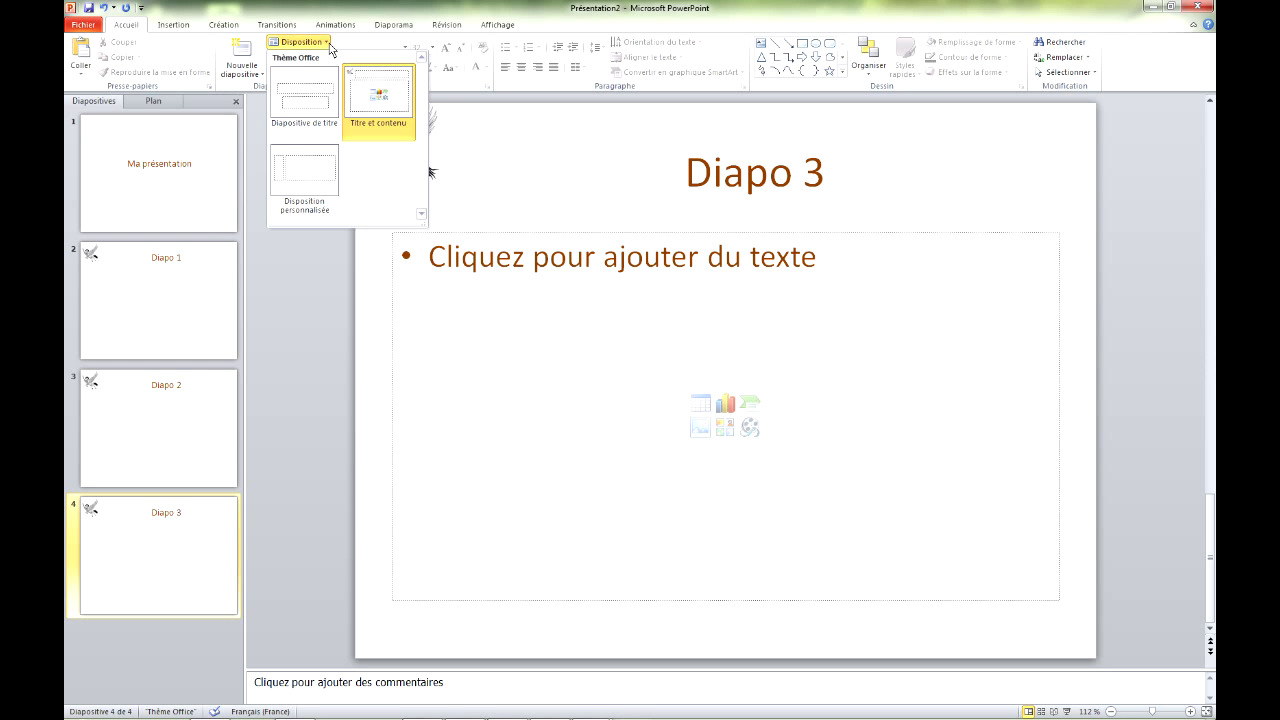
pyautogui.click(302, 188)
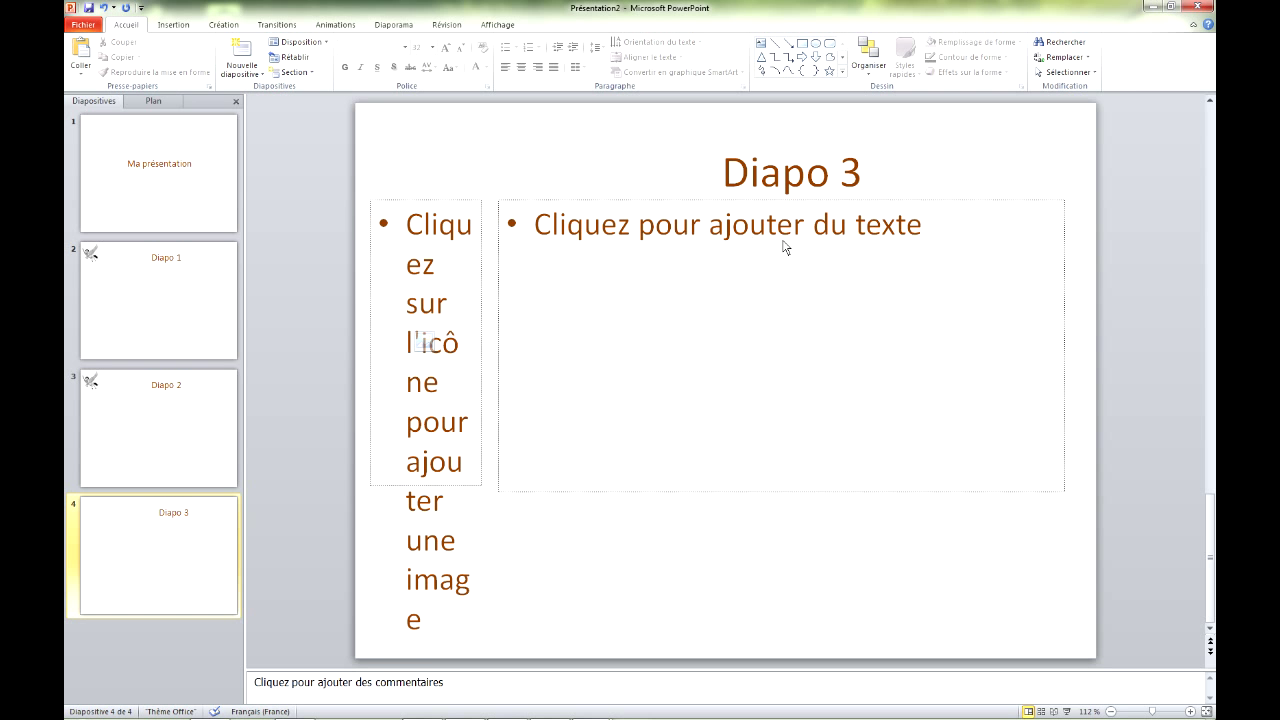